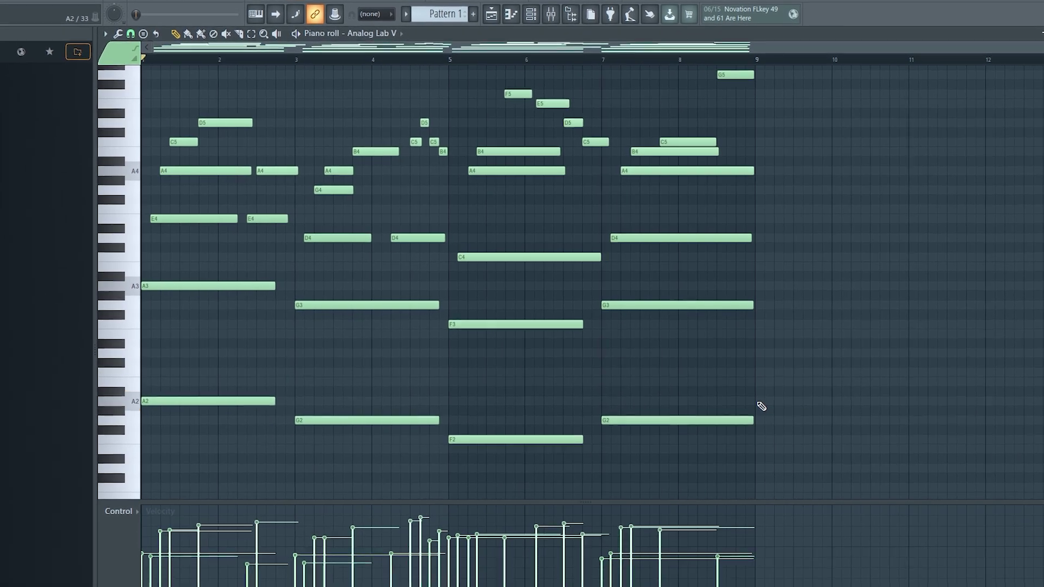
# Draw an A minor triad of A2, C3 and E3 notes at the start of bar 9
pyautogui.click(761, 393)
pyautogui.click(761, 375)
pyautogui.click(760, 335)
pyautogui.moveTo(780, 310); pyautogui.dragTo(877, 430)
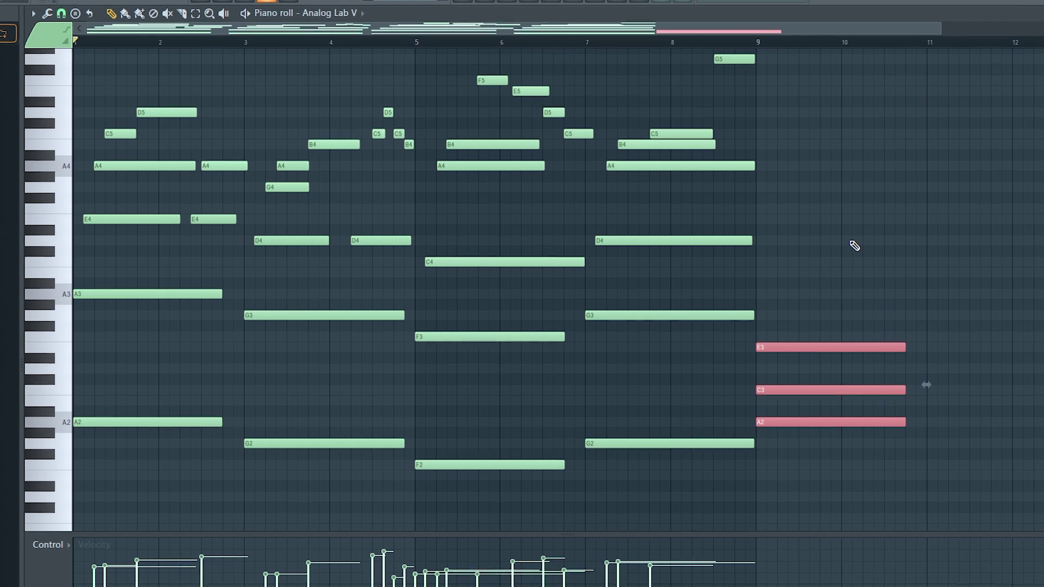
# Spread the bar 9 triad by raising E3 one octave to E4 and C3 two octaves to C5
pyautogui.click(797, 367)
pyautogui.moveTo(784, 332); pyautogui.dragTo(826, 394)
pyautogui.hotkey('ctrl', 'Up')
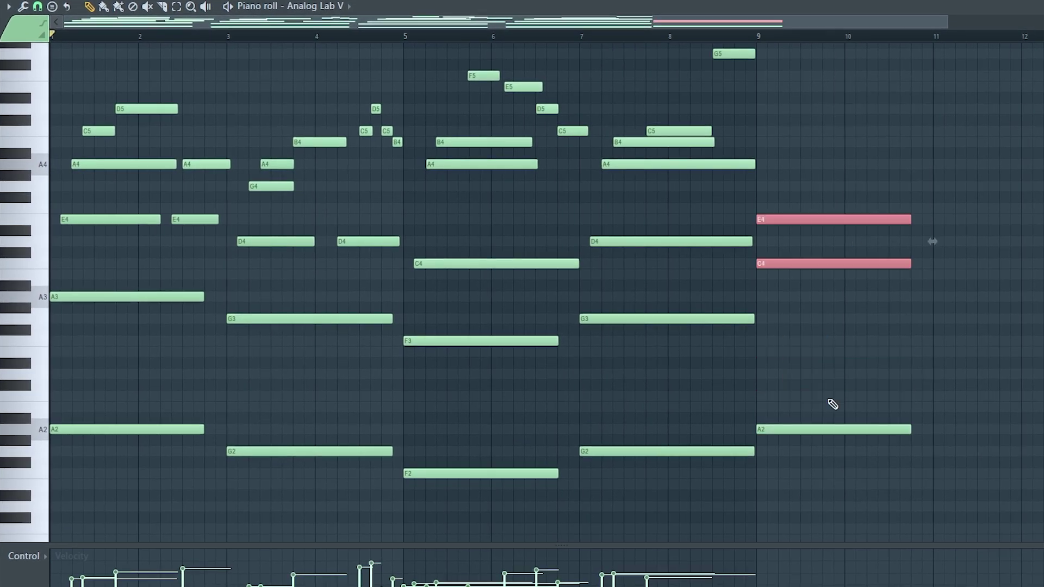
pyautogui.click(820, 402)
pyautogui.click(775, 219)
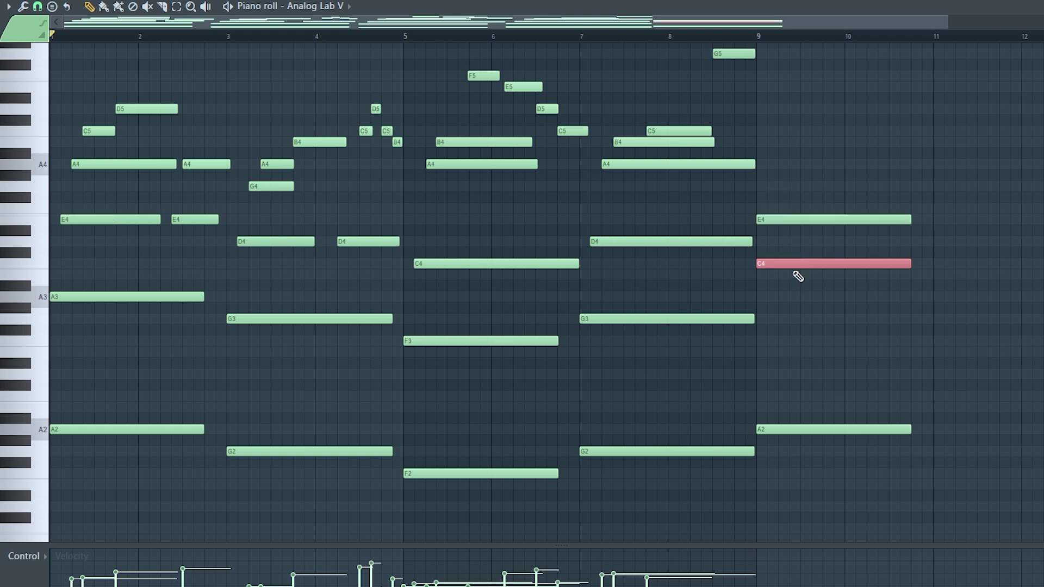
pyautogui.hotkey('ctrl', 'Up')
# Add an A4 note to the spread chord at the start of bar 9
pyautogui.click(251, 186)
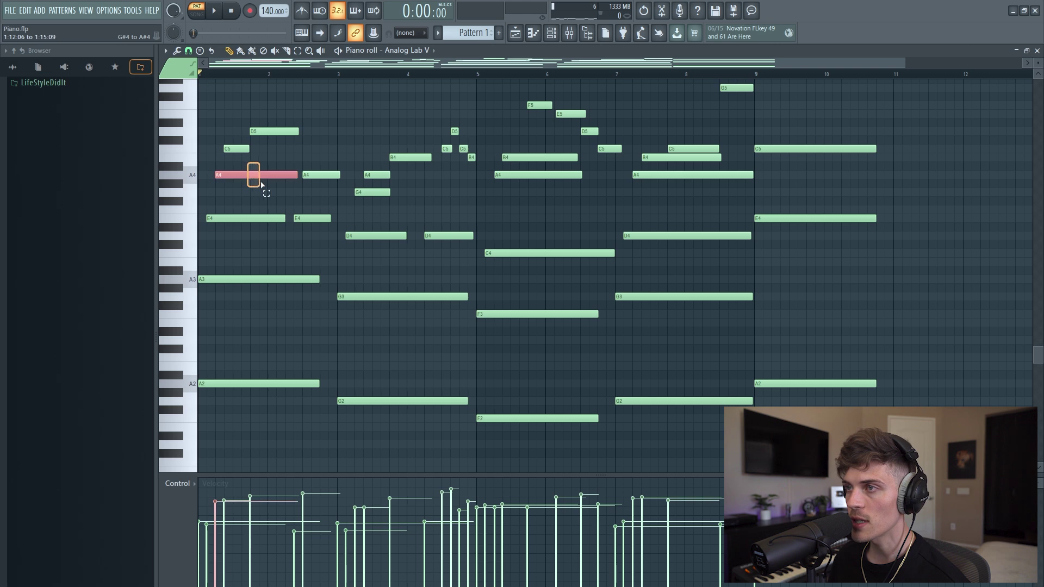
pyautogui.click(760, 177)
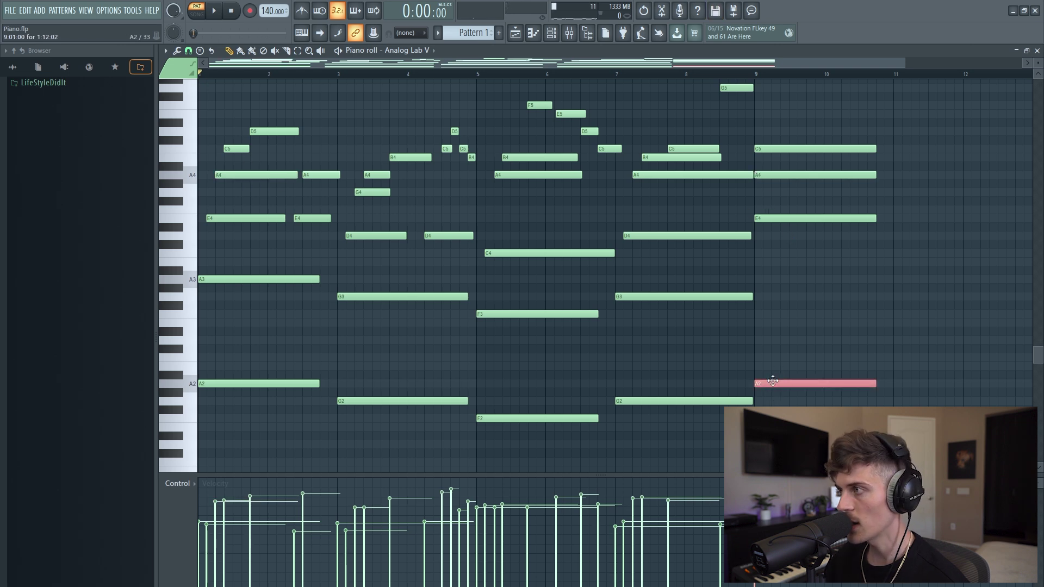
pyautogui.hotkey('ctrl', 'Up')
pyautogui.hotkey('ctrl', 'Up')
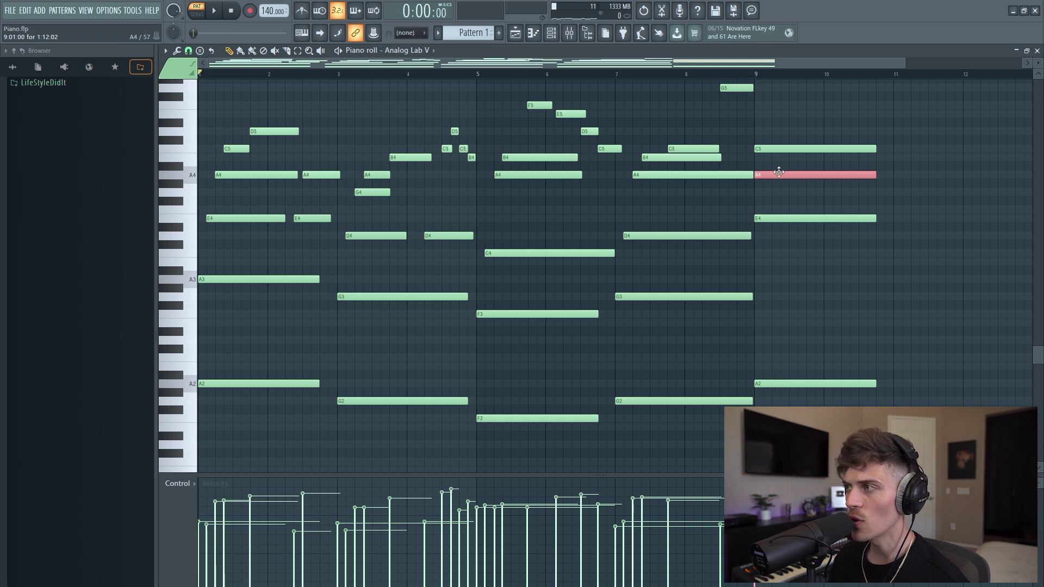
# Add a D5 note and stagger the starts of E4, A4, D5 and C5 across the beginning of bar 9
pyautogui.scroll(2, 790, 269)
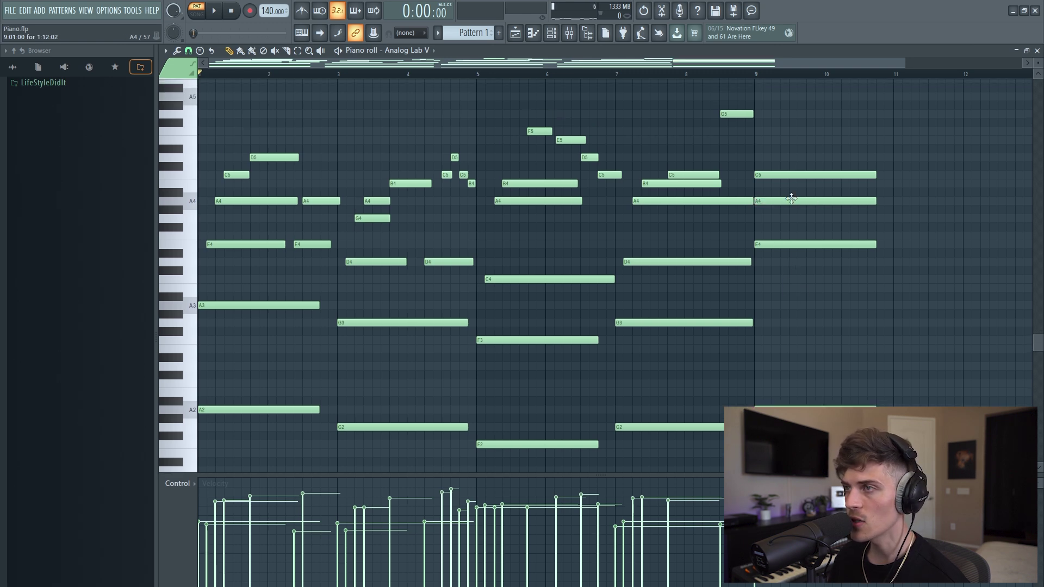
pyautogui.click(780, 159)
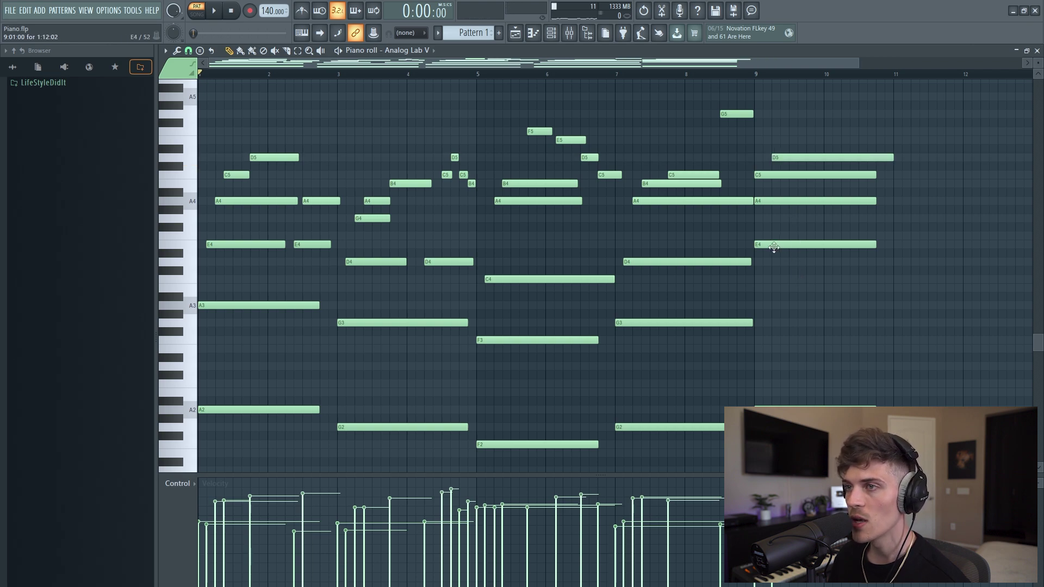
pyautogui.moveTo(767, 244); pyautogui.dragTo(776, 245)
pyautogui.moveTo(768, 201); pyautogui.dragTo(807, 180)
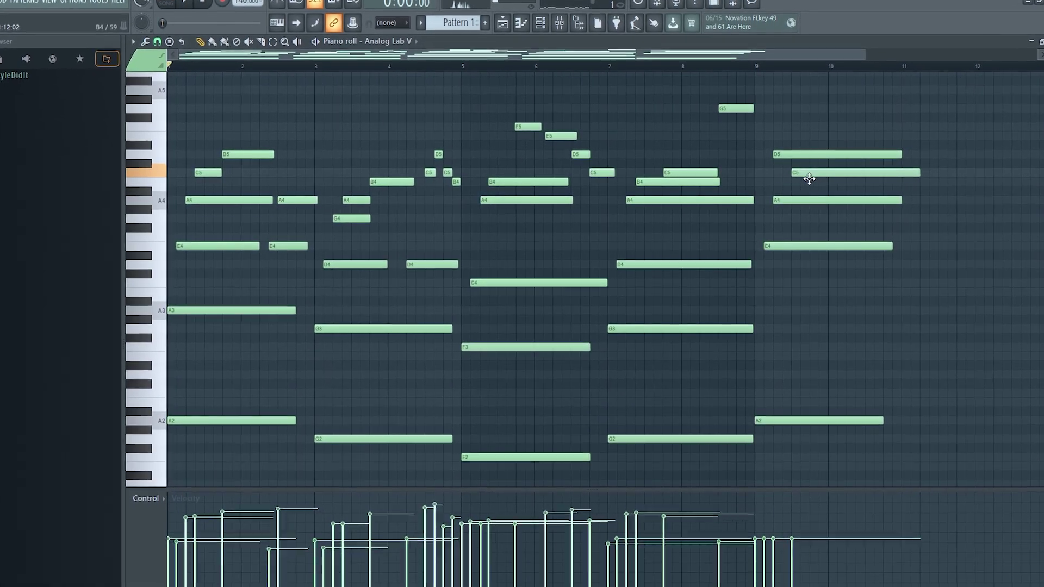
# Play back the staggered chord from the start of bar 9
pyautogui.click(756, 66)
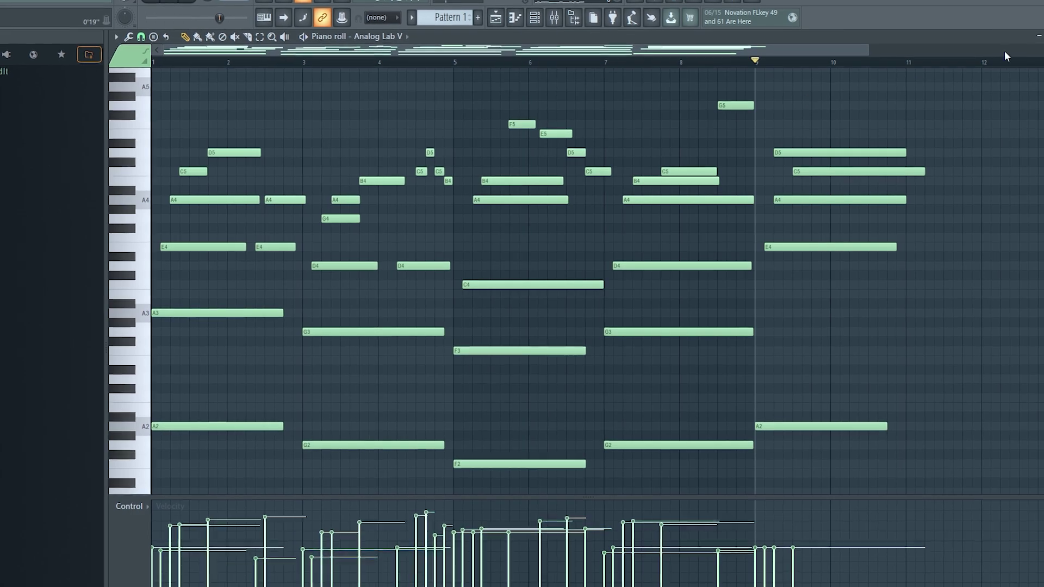
pyautogui.moveTo(1042, 58); pyautogui.dragTo(1042, 54)
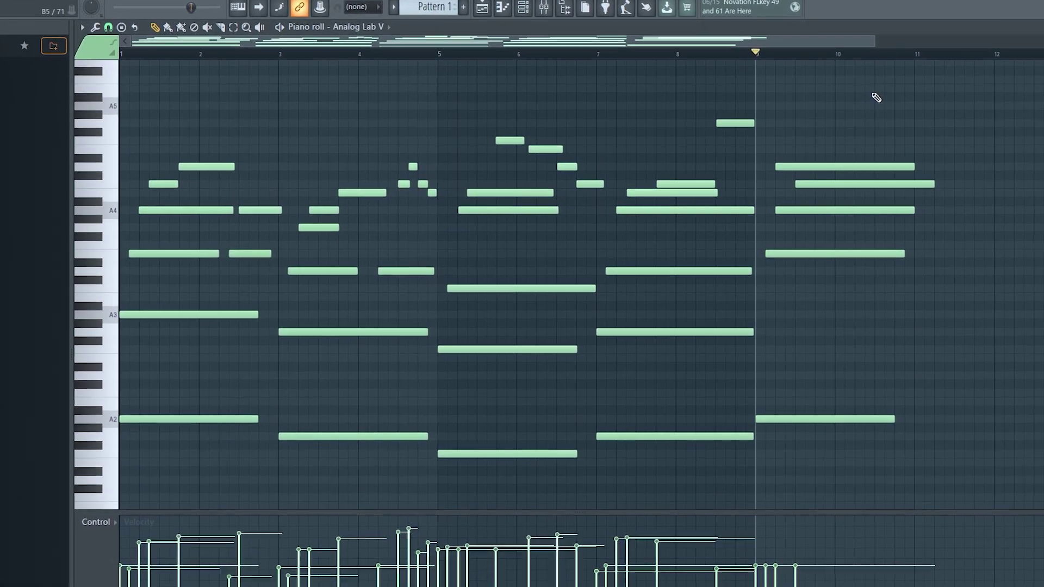
pyautogui.moveTo(1042, 53); pyautogui.dragTo(1042, 57)
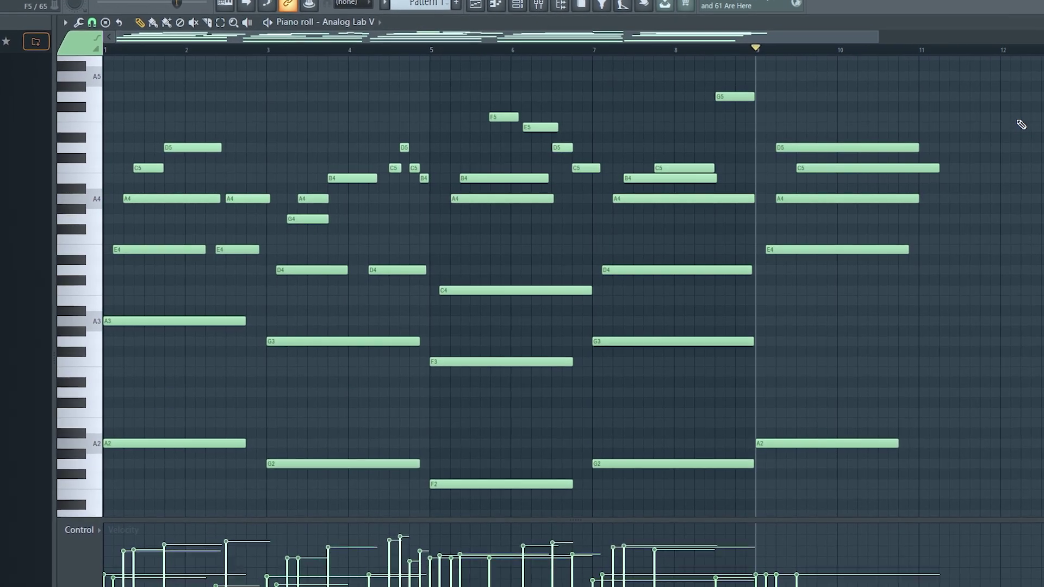
pyautogui.press('space')
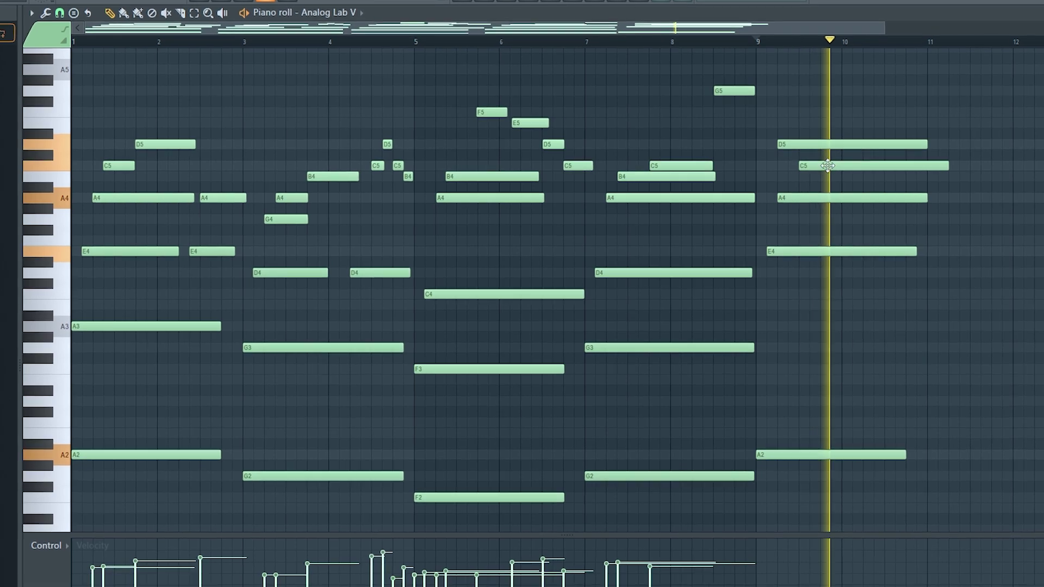
pyautogui.press('space')
# Rearrange the upper notes in bar 9 into a staggered A5, D5 and C5 line and play it back
pyautogui.moveTo(826, 165)
pyautogui.mouseDown()
pyautogui.moveTo(849, 165)
pyautogui.moveTo(829, 145)
pyautogui.mouseUp()
pyautogui.hotkey('ctrl', 'Up')
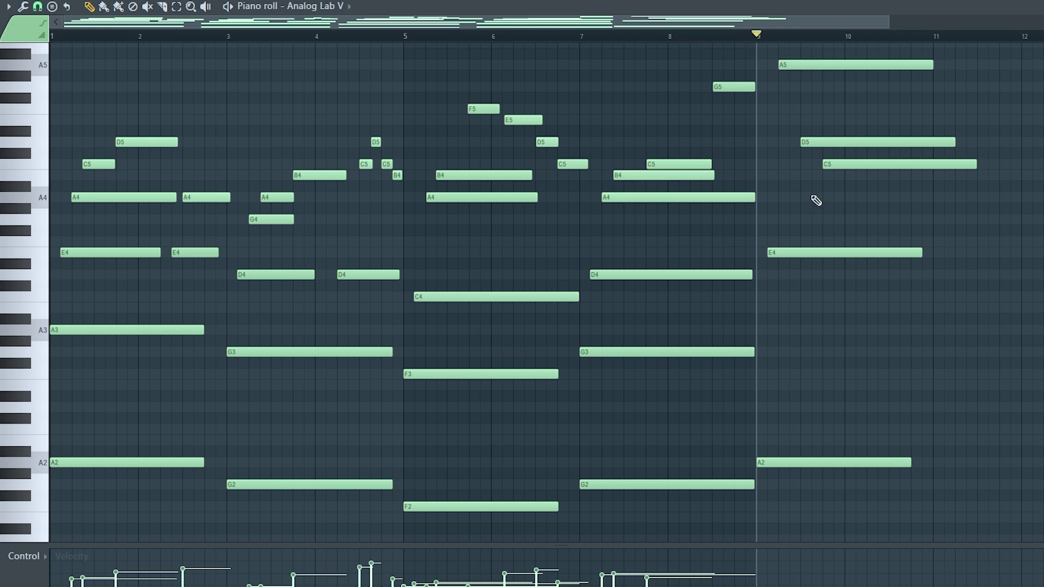
pyautogui.press('space')
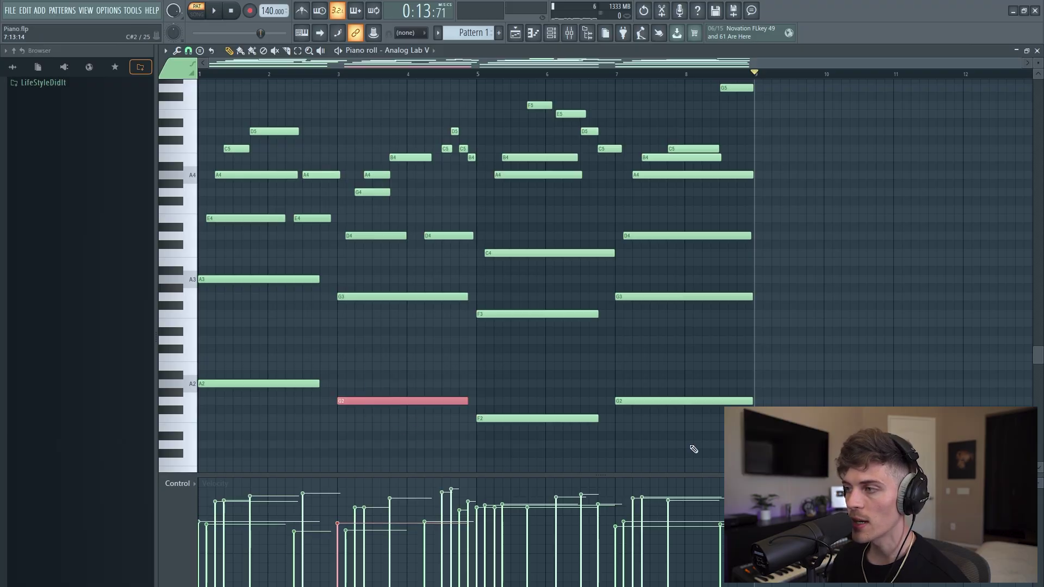
# Draw the G2 and B2 notes of a G major chord at the start of bar 9
pyautogui.click(514, 420)
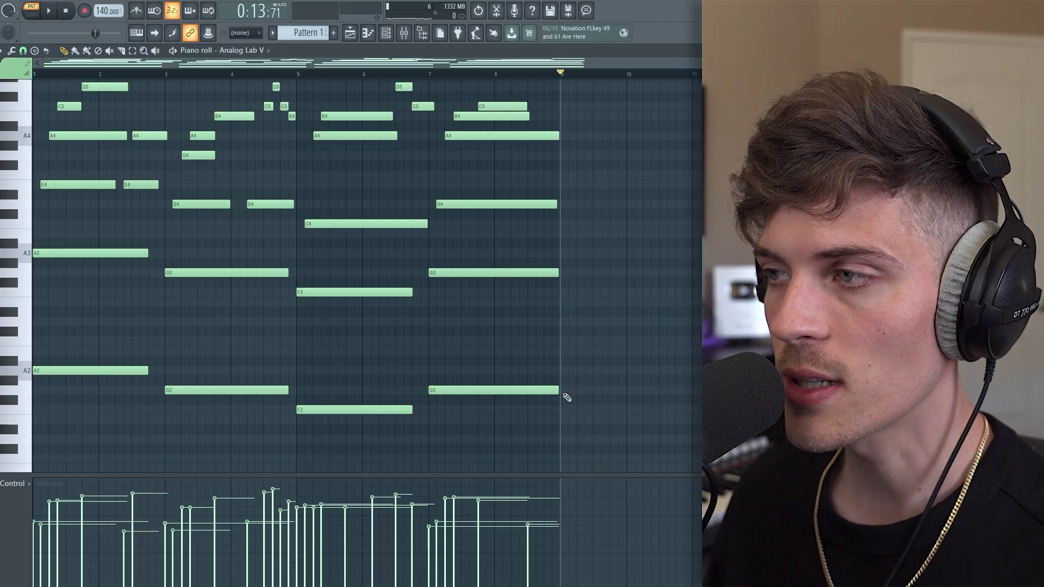
pyautogui.click(563, 393)
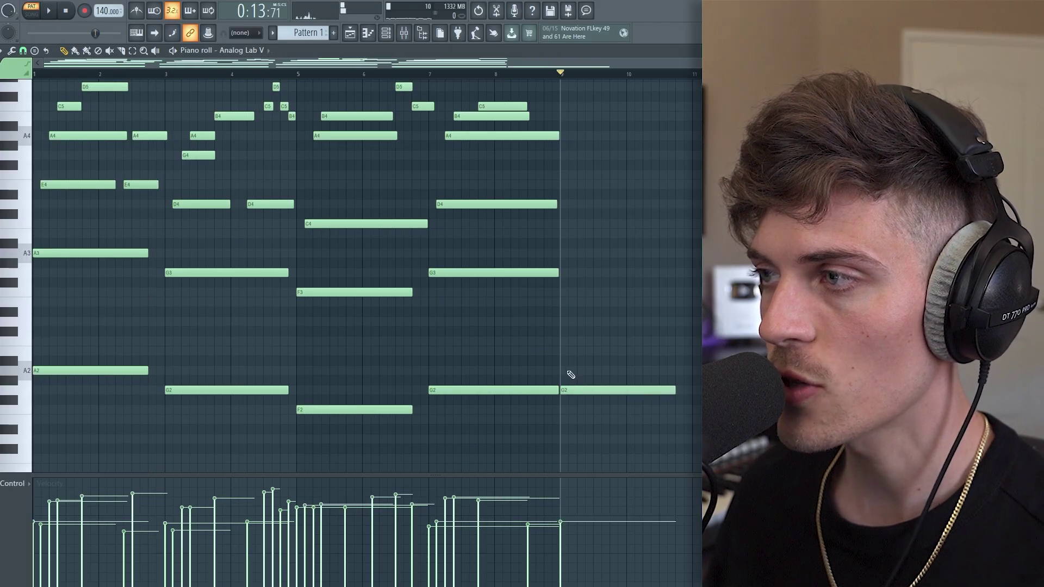
pyautogui.click(564, 351)
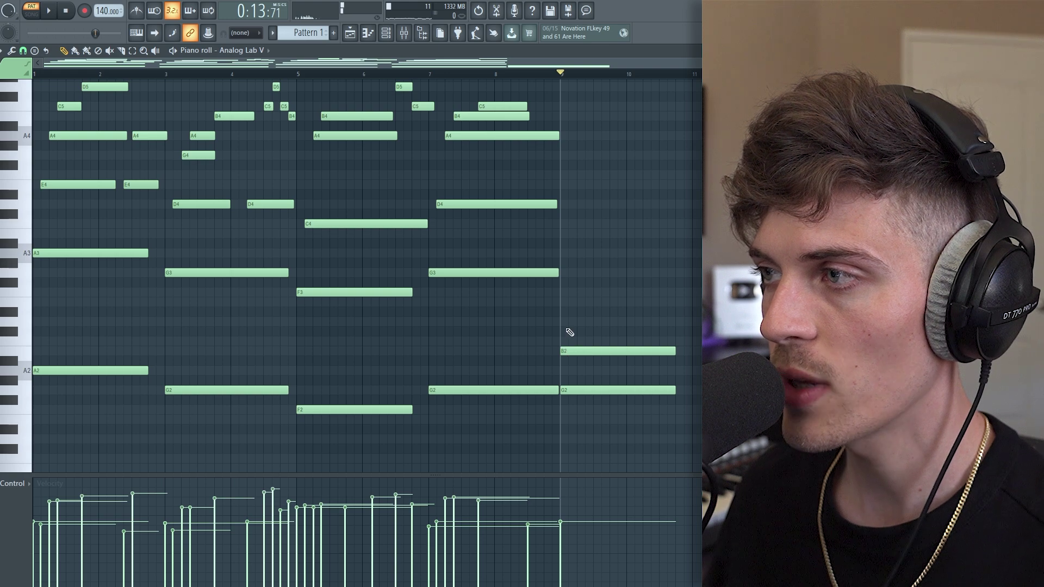
# Spread the G major chord in bar 9 by raising its upper notes to D4 and B4 with staggered starts
pyautogui.moveTo(566, 297); pyautogui.dragTo(602, 369)
pyautogui.hotkey('ctrl', 'Up')
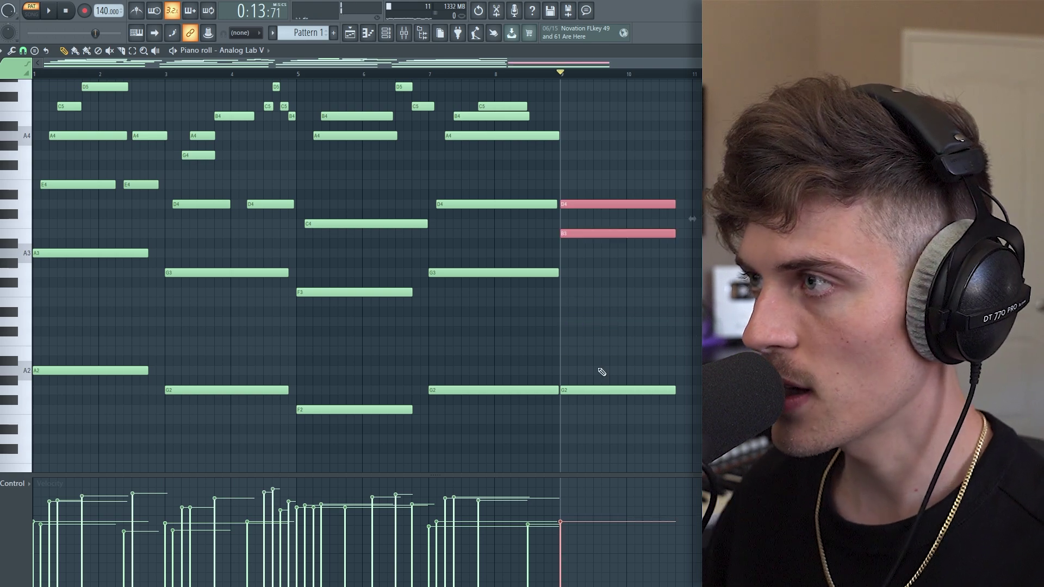
pyautogui.hotkey('ctrl', 'Up')
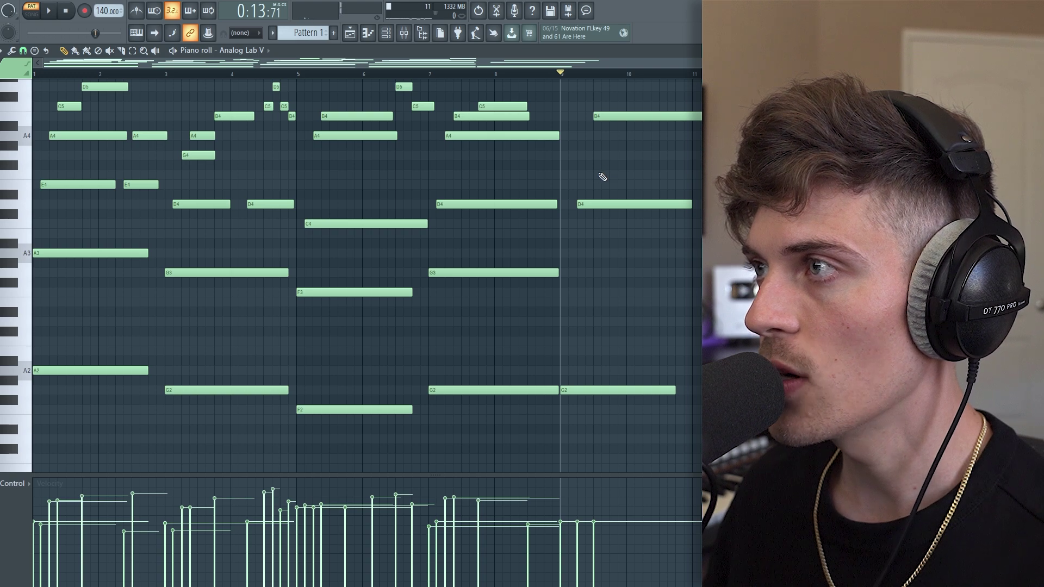
# Add staggered D5 and C5 melody notes after B4 in bar 9, auditioning the phrase from bar 9
pyautogui.scroll(1, 604, 174)
pyautogui.press('space')
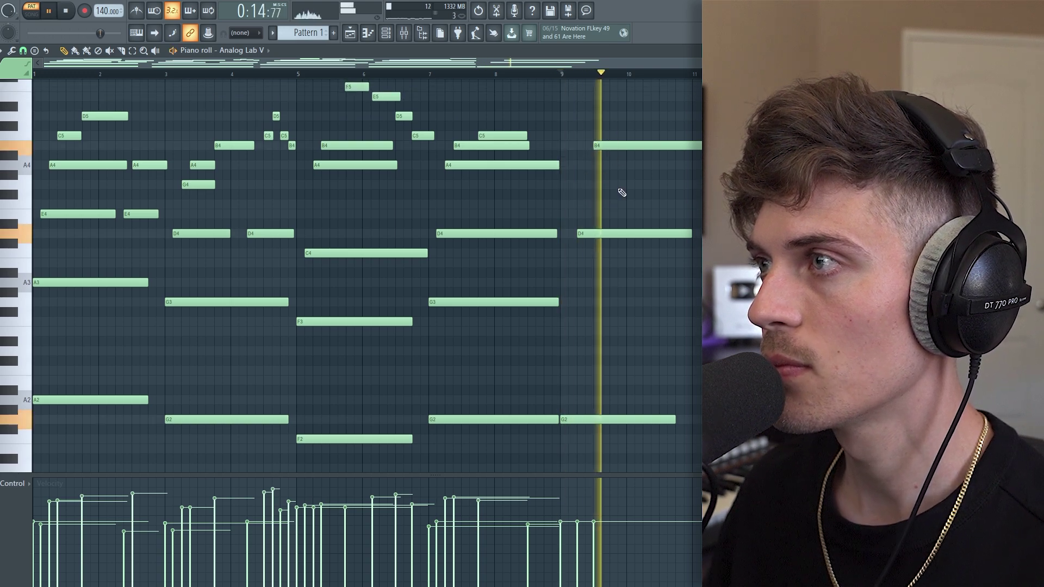
pyautogui.press('space')
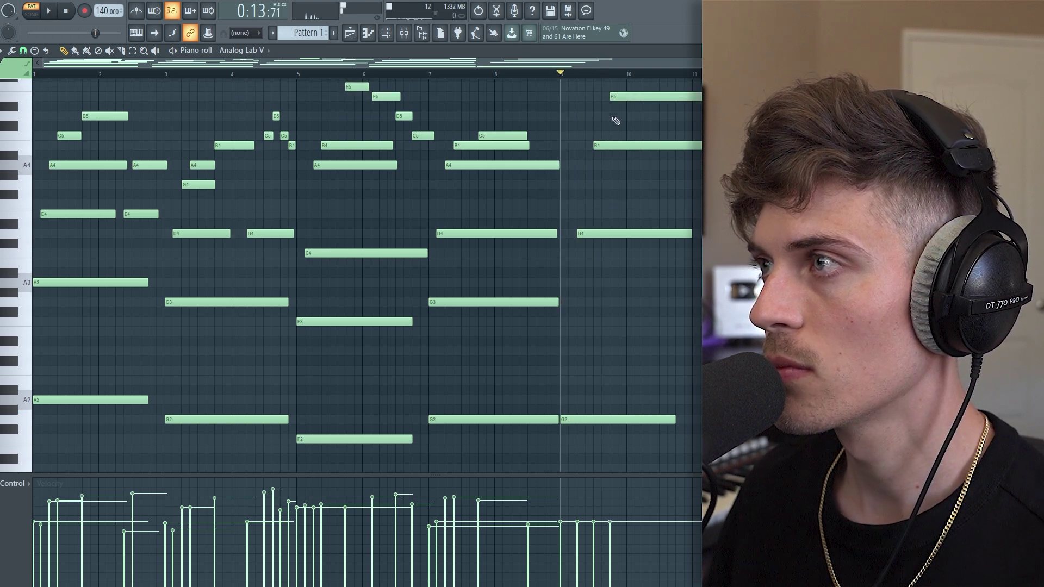
pyautogui.press('space')
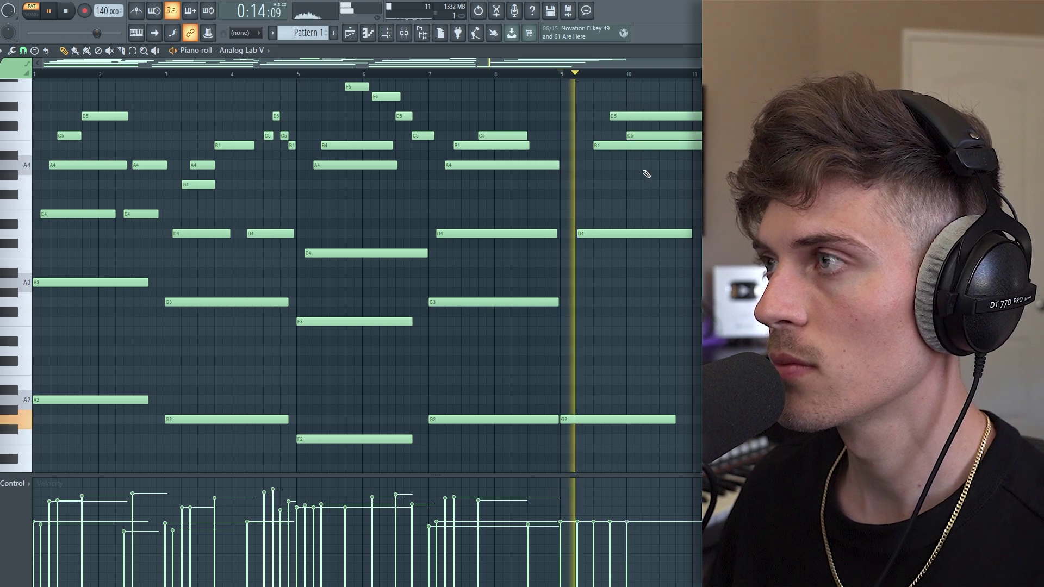
pyautogui.click(680, 165)
pyautogui.press('space')
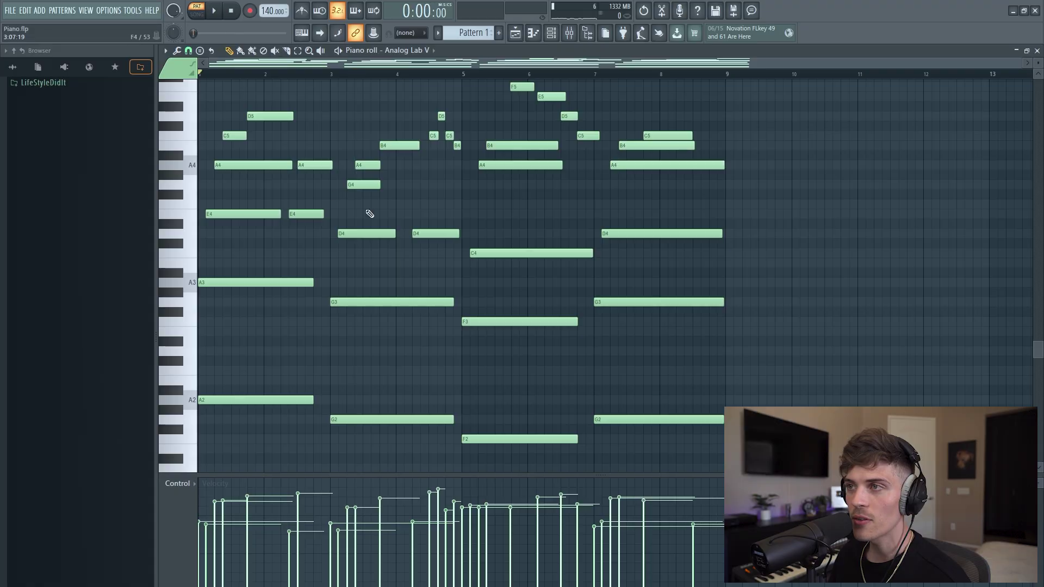
# Transpose all notes in the pattern up six semitones, from A to D#
pyautogui.scroll(2, 368, 214)
pyautogui.moveTo(342, 123); pyautogui.dragTo(745, 259)
pyautogui.click(752, 260)
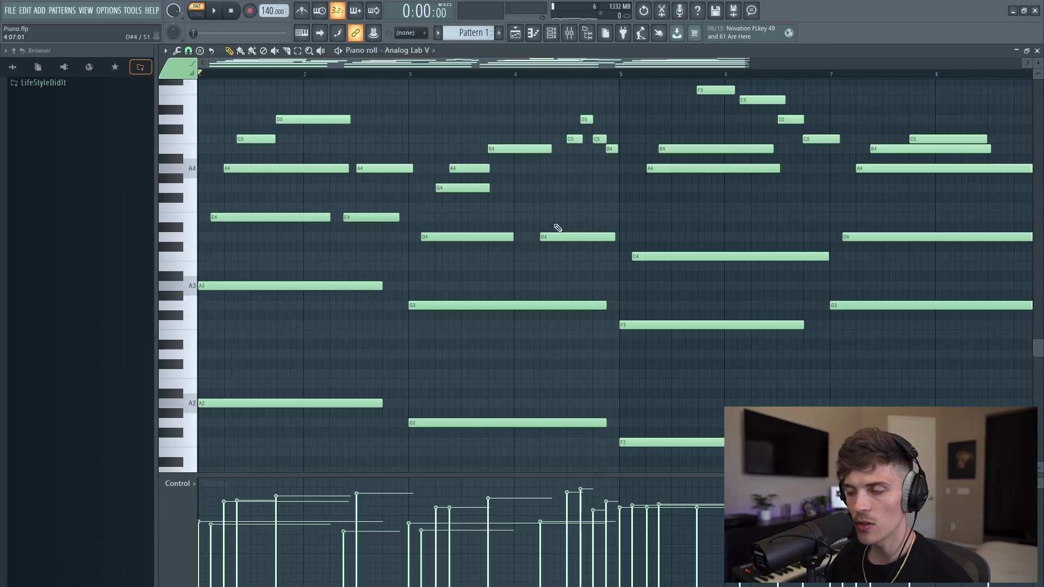
pyautogui.hotkey('shift', 'Up')
pyautogui.hotkey('shift', 'Up')
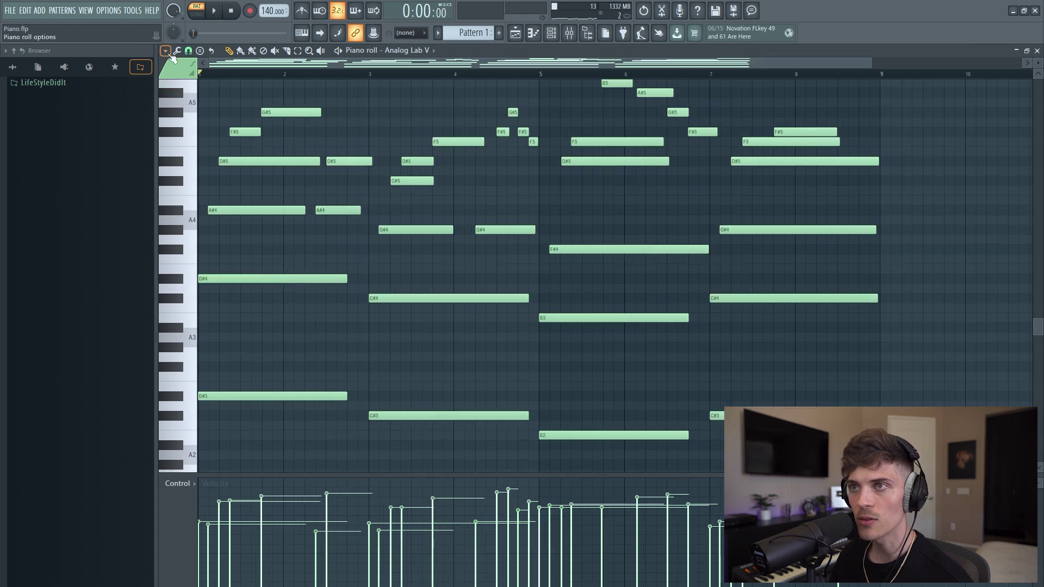
# Set the piano roll's scale highlighting to root D# with Minor Natural (Aeolian)
pyautogui.click(165, 51)
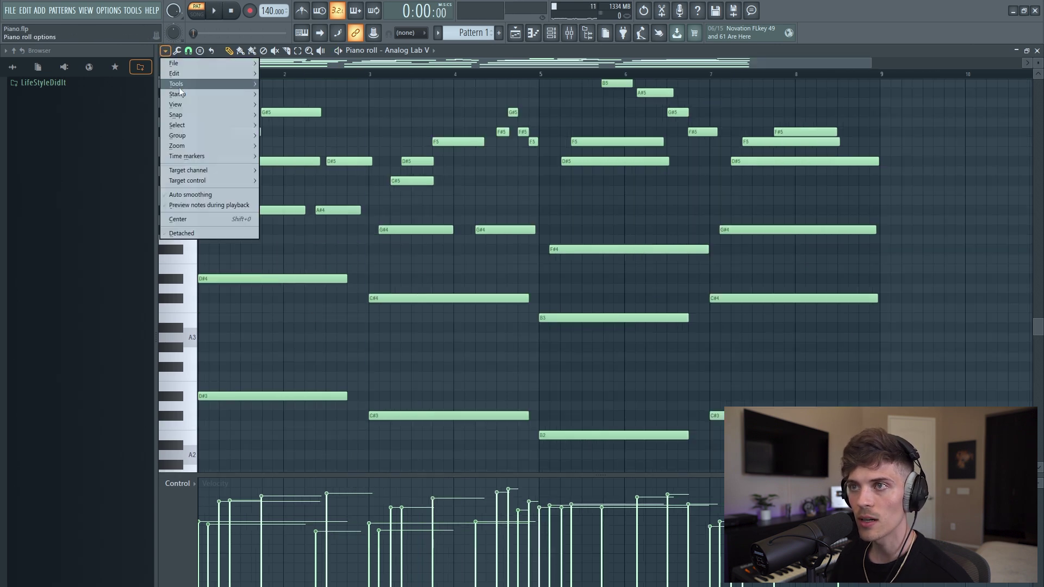
pyautogui.moveTo(194, 105)
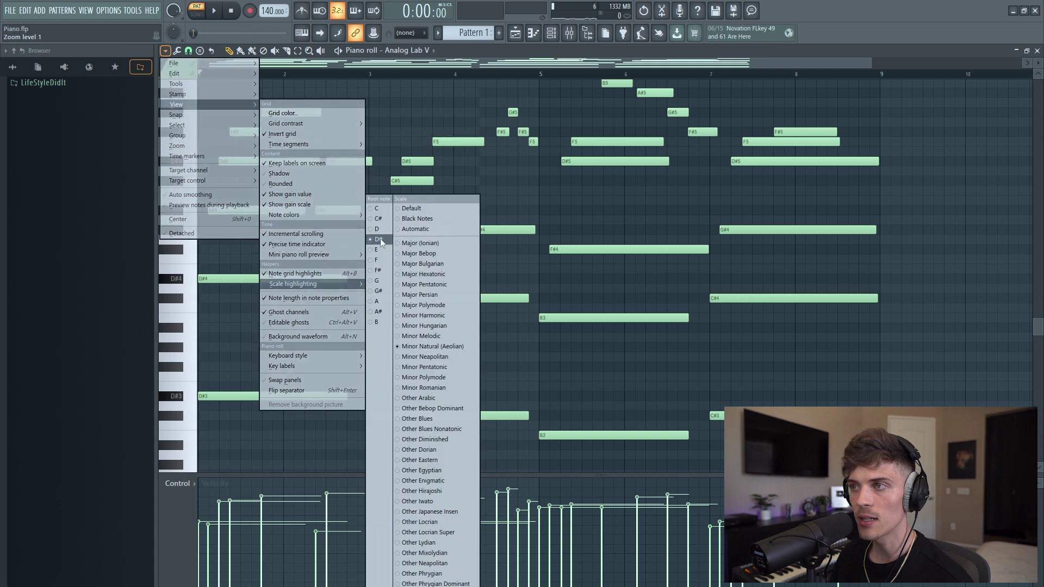
pyautogui.click(227, 245)
# Move the first D#5 to the start of bar 1, start the first A#4 a beat in, and shorten it before the next A#4
pyautogui.keyDown('ctrl'); pyautogui.scroll(3, 233, 82); pyautogui.keyUp('ctrl')
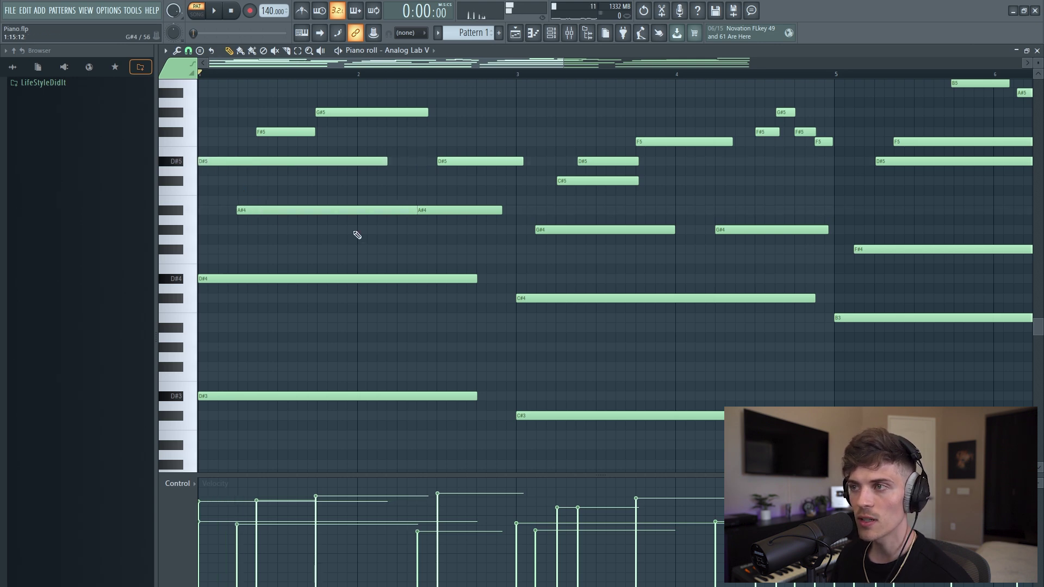
pyautogui.keyDown('ctrl'); pyautogui.moveTo(348, 200); pyautogui.dragTo(429, 231); pyautogui.keyUp('ctrl')
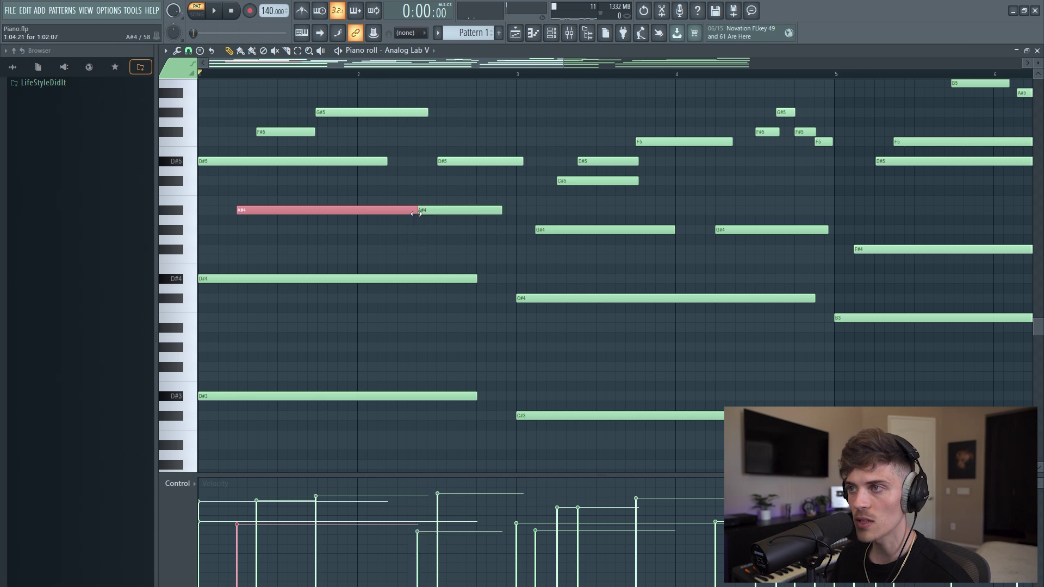
pyautogui.click(371, 230)
pyautogui.scroll(3, 359, 256)
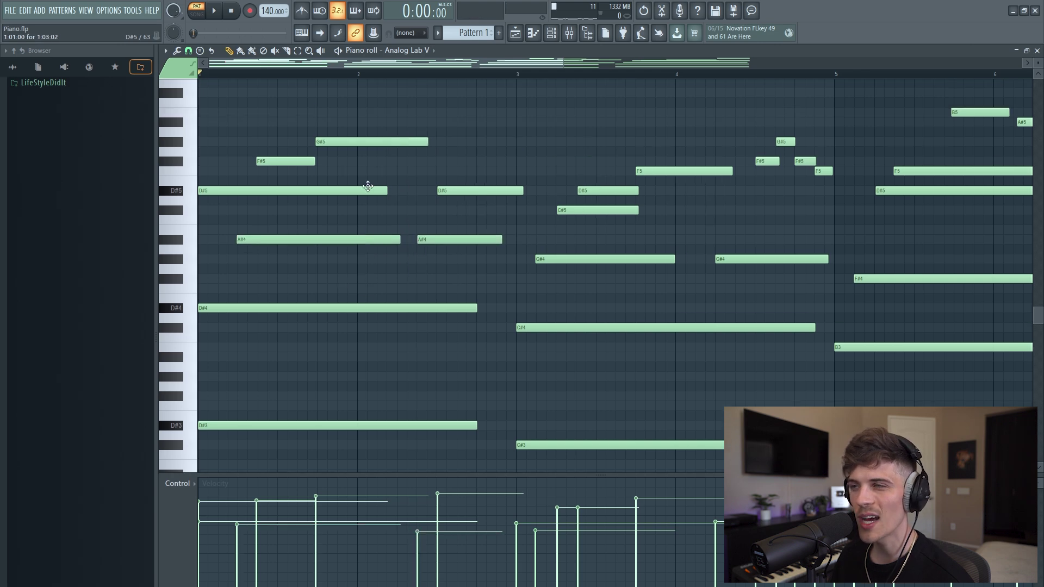
# Move the first G#5 melody note to the start of bar 2 and raise it to A#5, auditioning during playback
pyautogui.press('space')
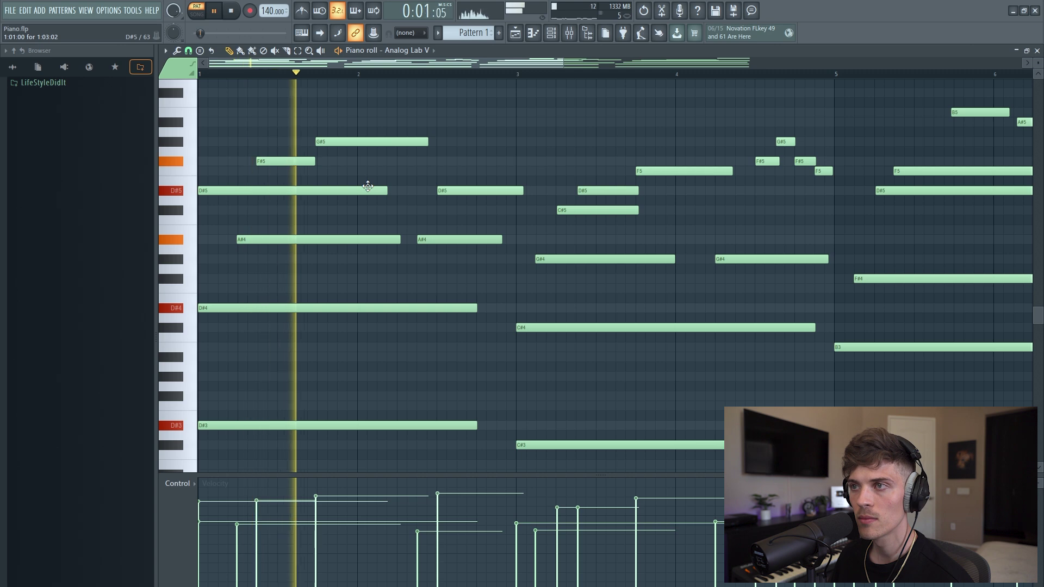
pyautogui.moveTo(349, 143); pyautogui.dragTo(373, 142)
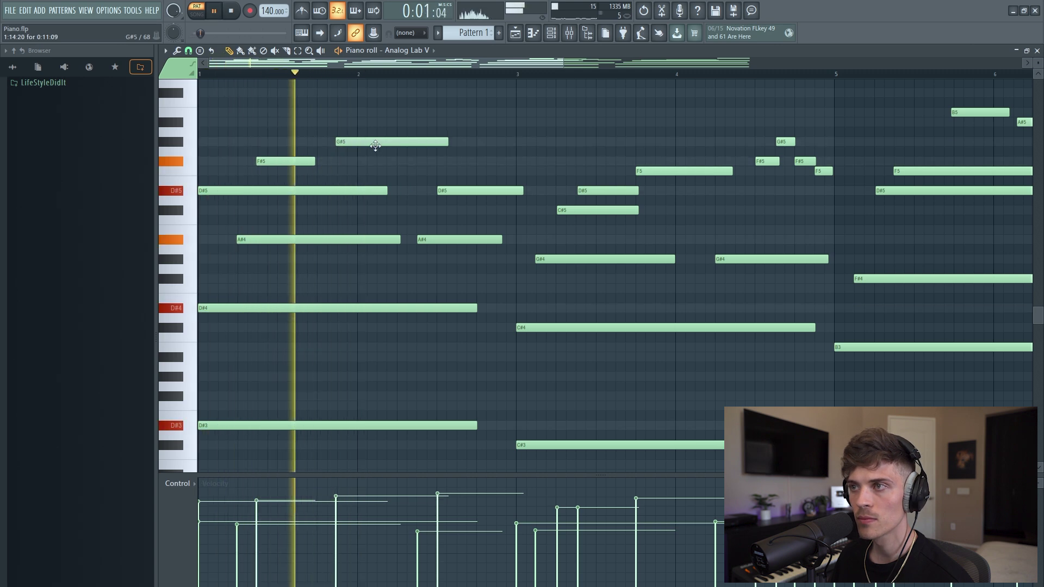
pyautogui.rightClick(364, 143)
pyautogui.click(366, 113)
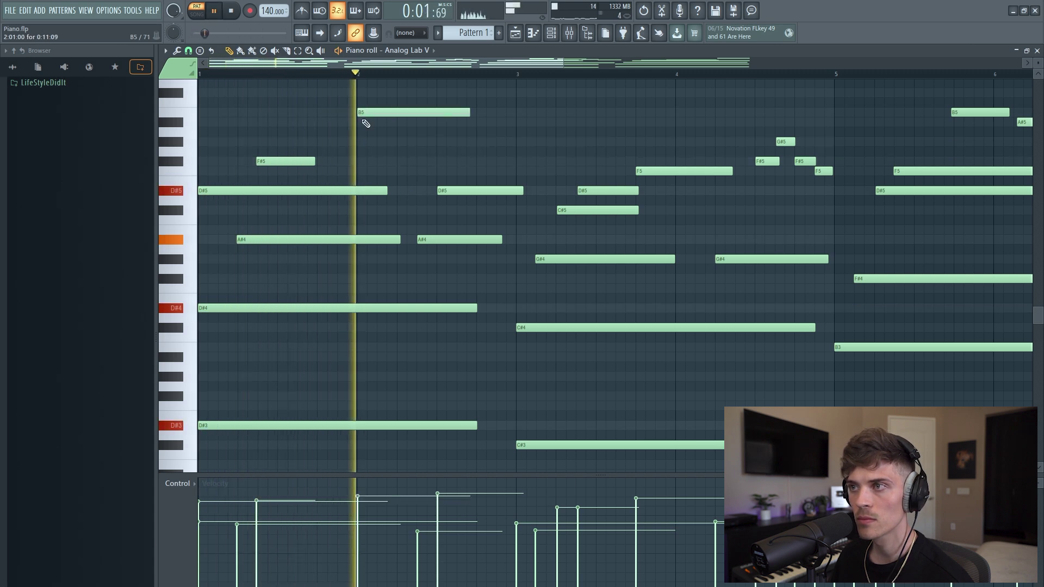
pyautogui.press('space')
pyautogui.press('space')
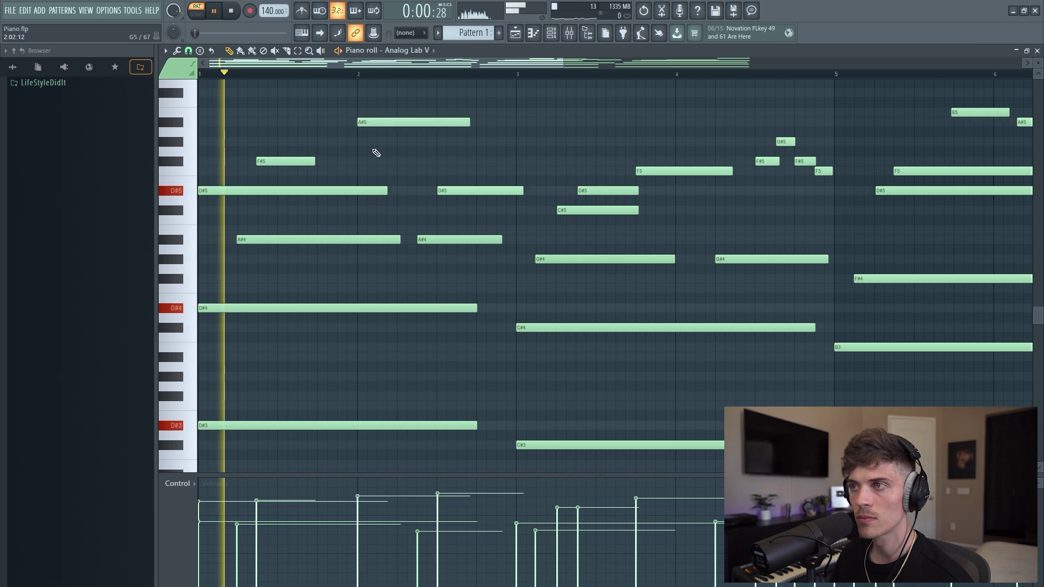
# Add a G#5 note one beat into bar 2 and play the opening bars to check it
pyautogui.click(401, 142)
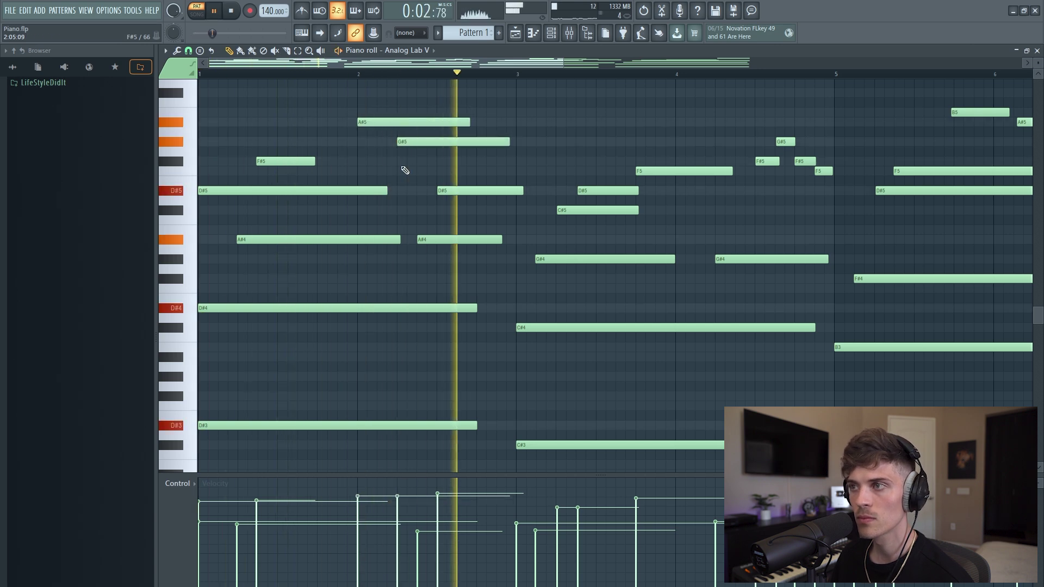
pyautogui.press('space')
pyautogui.scroll(-2, 396, 77)
pyautogui.press('space')
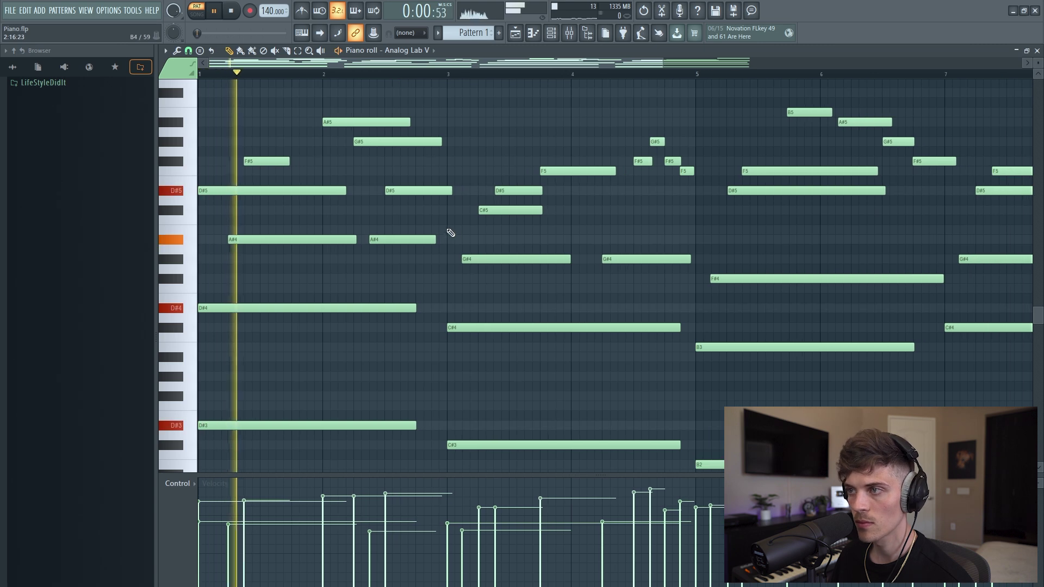
# Start the first G#4 one beat into bar 3 and move the C#5 to the start of bar 3, auditioning the result
pyautogui.press('space')
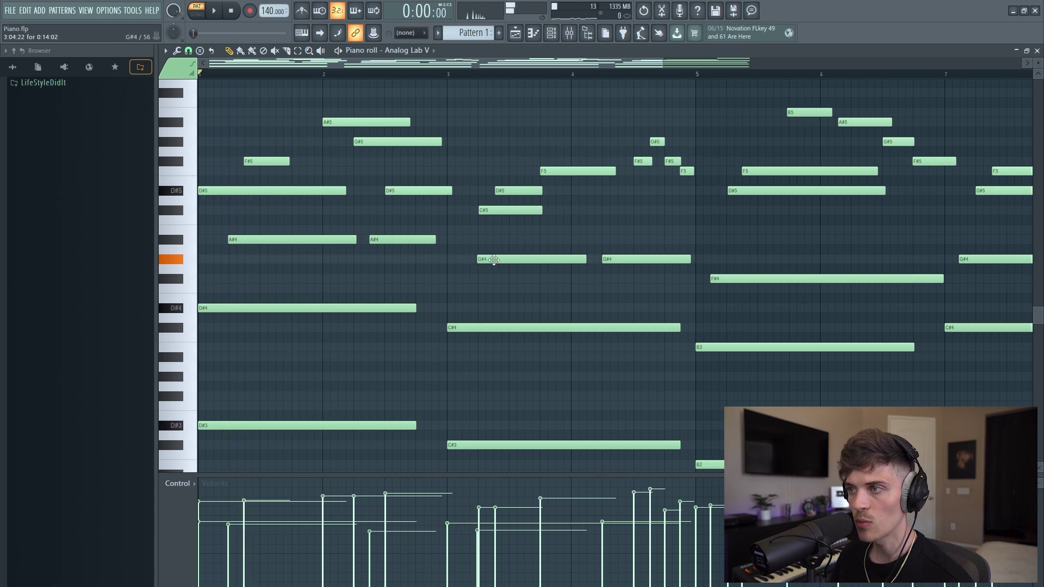
pyautogui.press('space')
pyautogui.moveTo(511, 213); pyautogui.dragTo(535, 215)
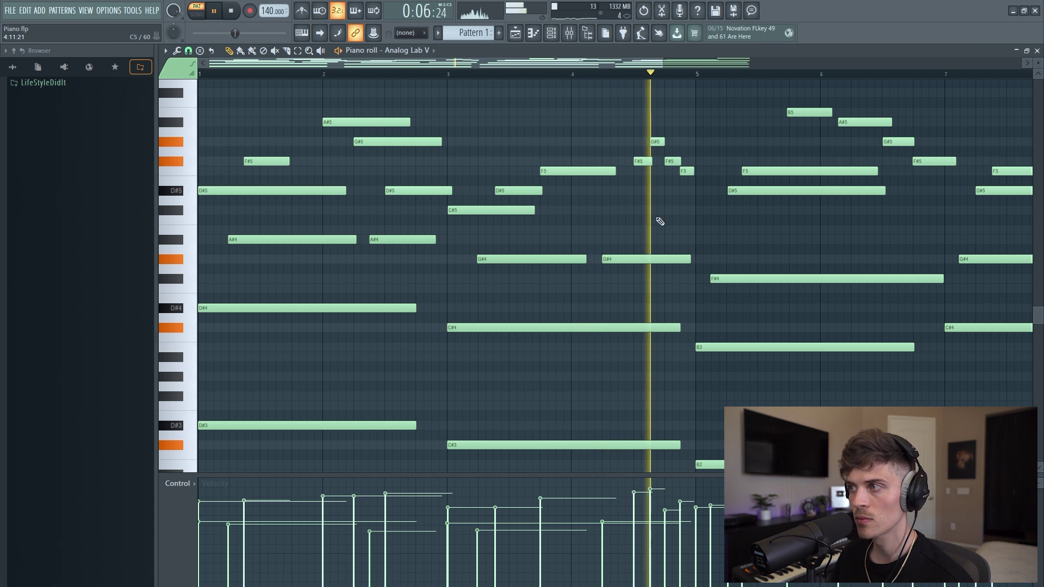
pyautogui.scroll(-2, 659, 82)
pyautogui.scroll(2, 657, 82)
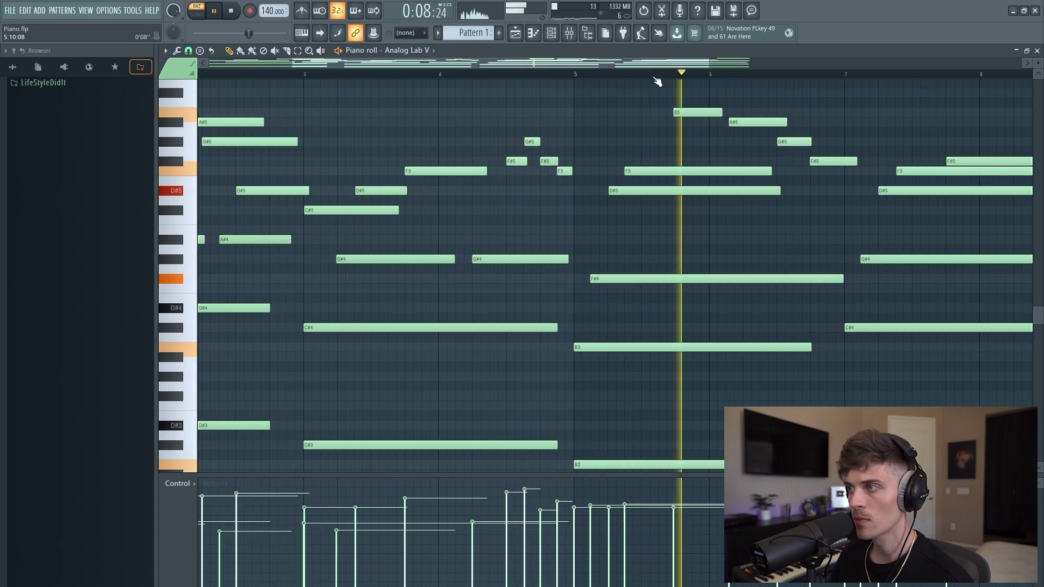
# Move the long D#5 to the start of bar 5 and start the F#4 one beat into that bar
pyautogui.press('space')
pyautogui.moveTo(602, 196); pyautogui.dragTo(593, 195)
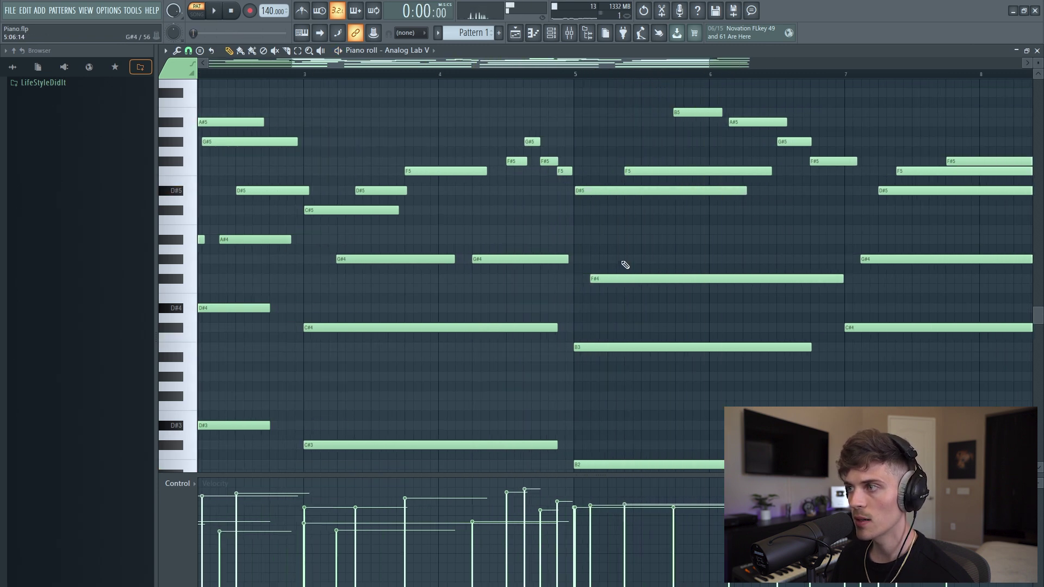
pyautogui.click(531, 75)
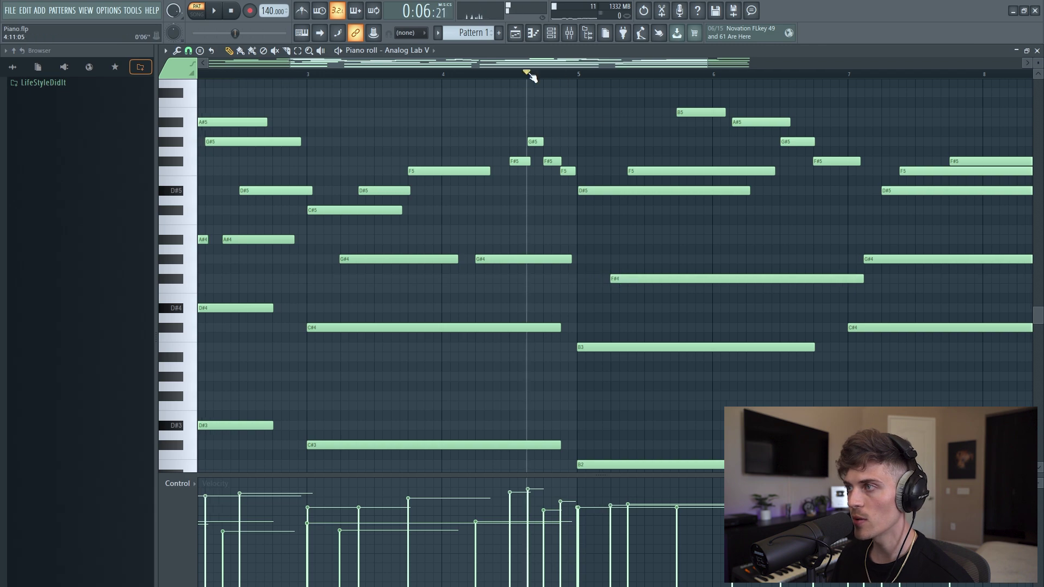
# Play from late bar 4 and add a long D#6 note starting halfway through bar 6
pyautogui.press('space')
pyautogui.scroll(-3, 531, 74)
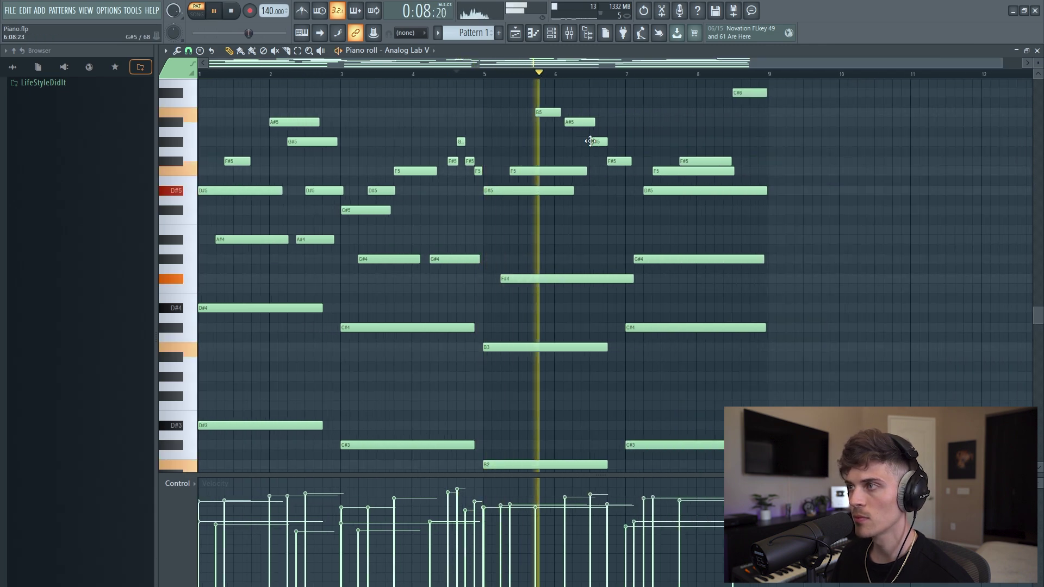
pyautogui.scroll(2, 599, 122)
pyautogui.click(597, 102)
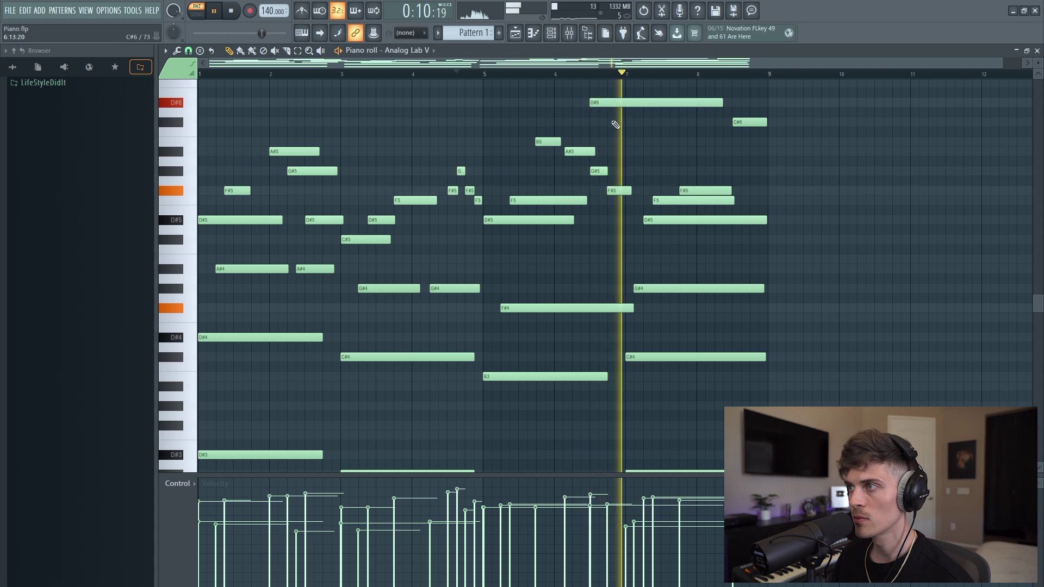
pyautogui.press('space')
# Move the last D#5 to the start of bar 7 and start the last G#4 one beat into bar 7
pyautogui.scroll(2, 654, 213)
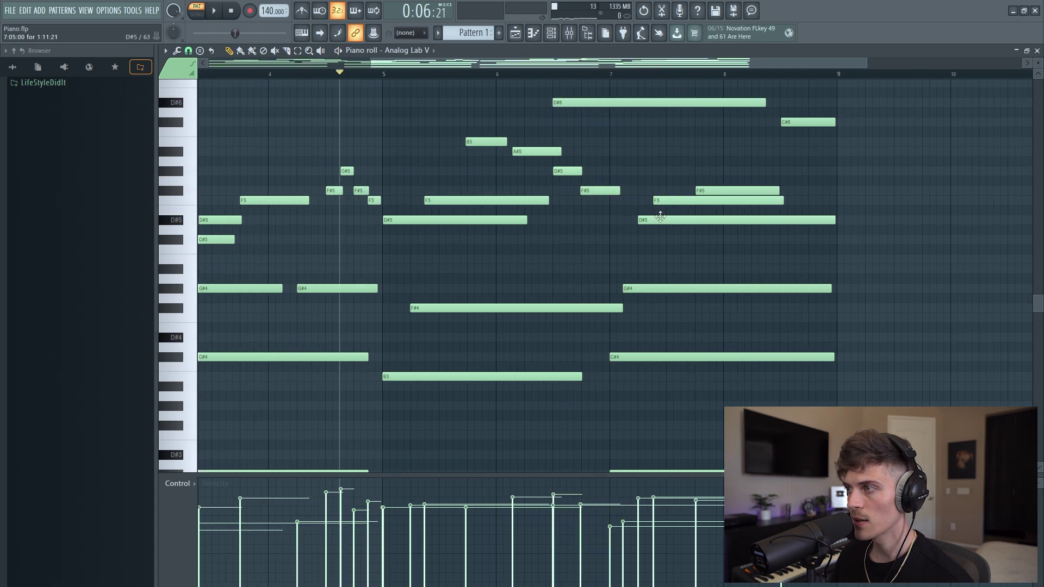
pyautogui.click(654, 212)
pyautogui.rightClick(654, 212)
pyautogui.moveTo(654, 220); pyautogui.dragTo(640, 219)
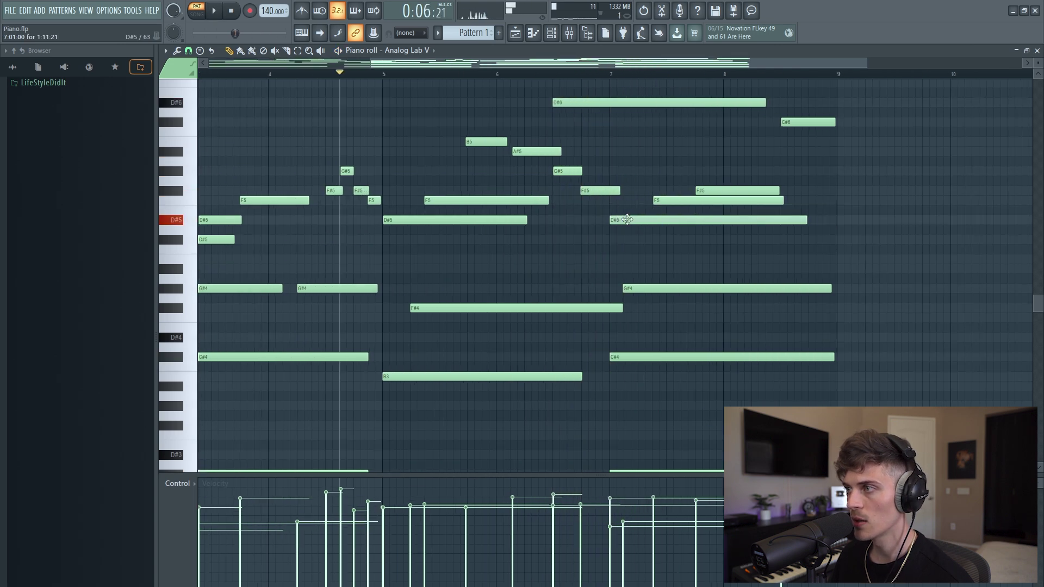
pyautogui.moveTo(645, 289); pyautogui.dragTo(659, 289)
pyautogui.moveTo(440, 278); pyautogui.dragTo(672, 324)
pyautogui.click(673, 322)
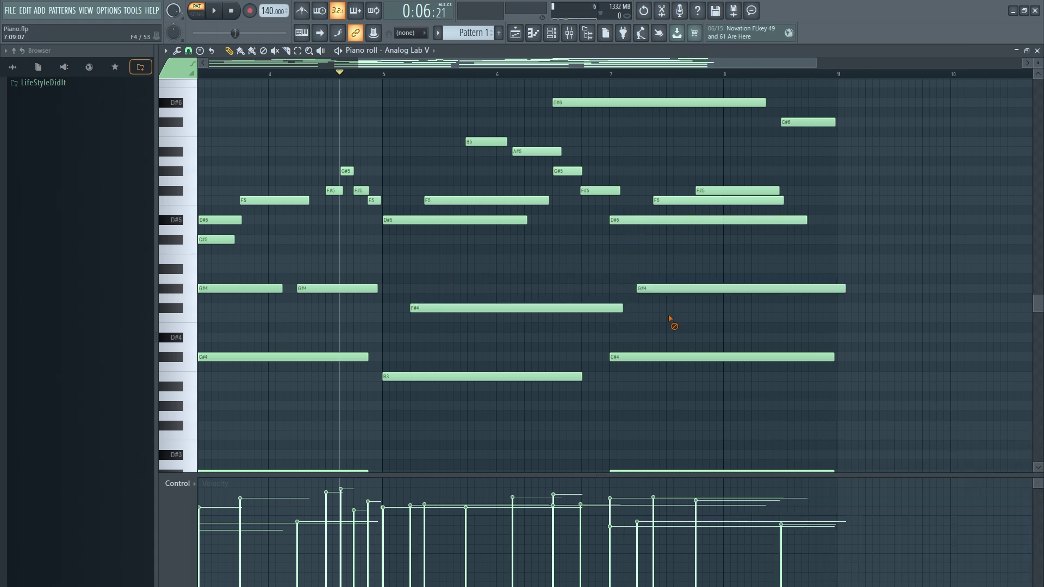
# Shorten the D#6 note to end halfway through bar 7 and play from the middle of bar 6
pyautogui.moveTo(618, 77); pyautogui.dragTo(639, 112)
pyautogui.click(394, 220)
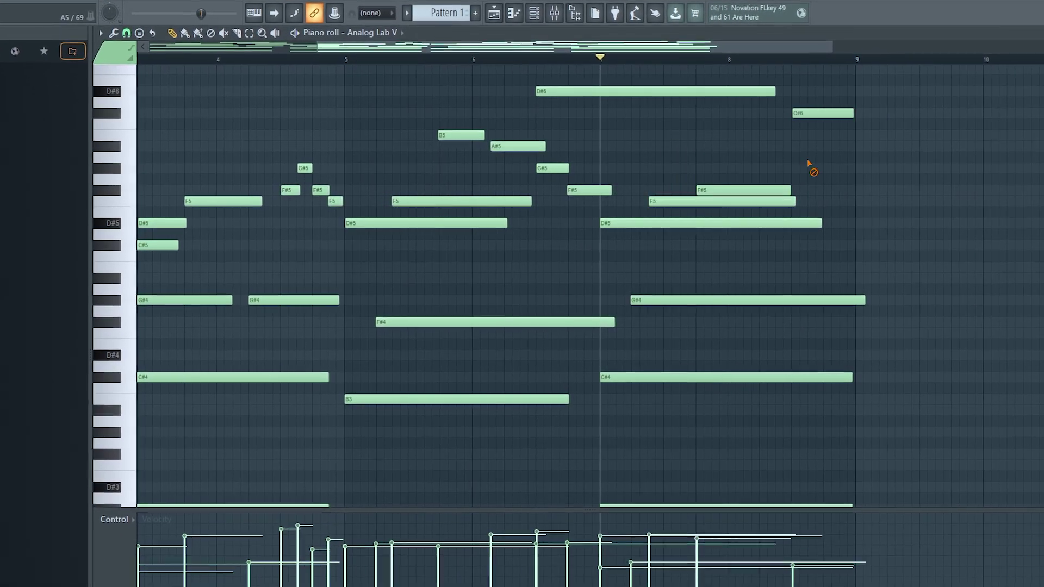
pyautogui.scroll(1, 534, 101)
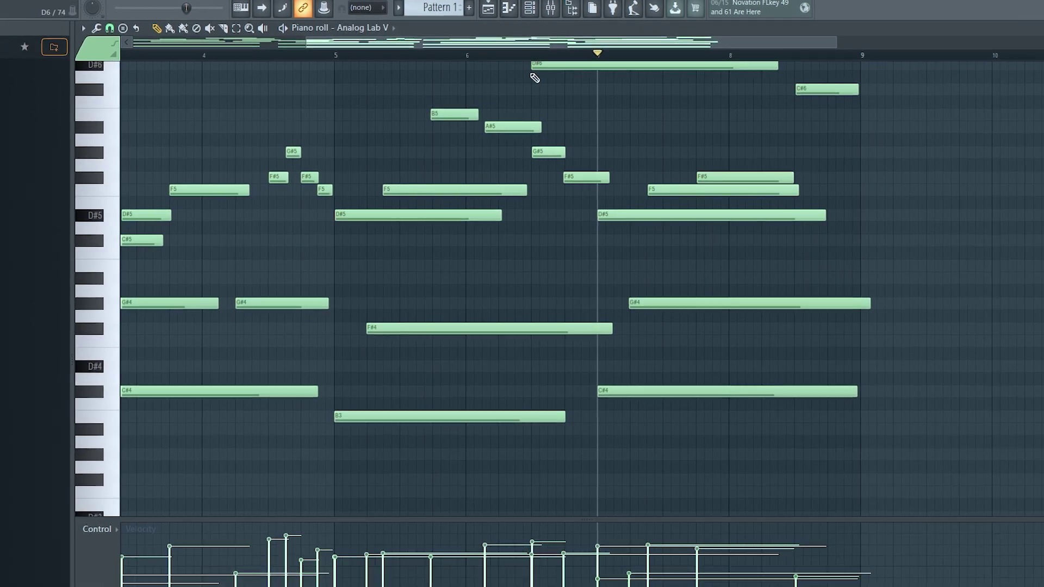
pyautogui.scroll(1, 533, 66)
pyautogui.click(527, 57)
pyautogui.click(552, 95)
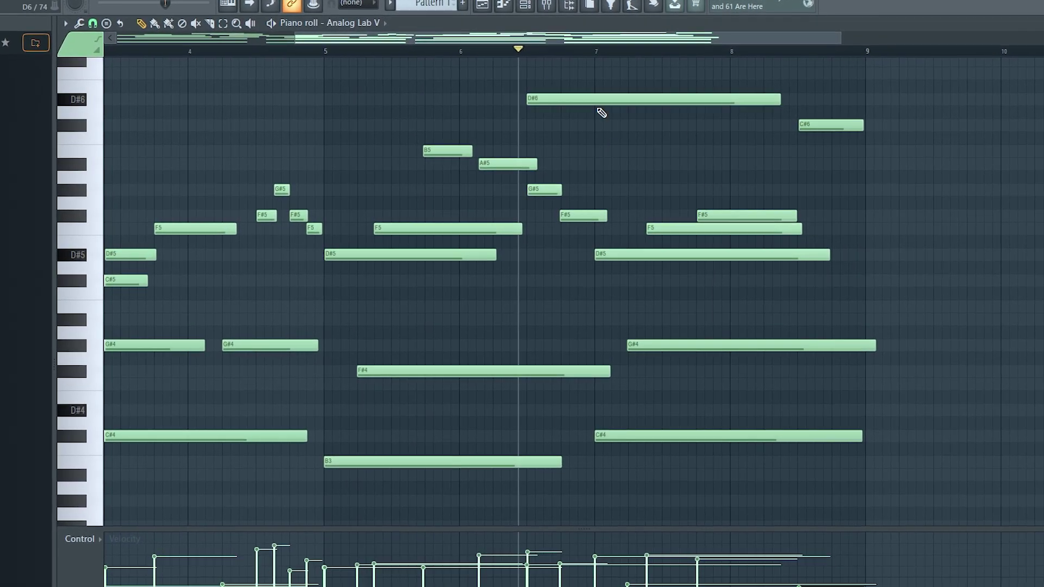
pyautogui.moveTo(780, 98); pyautogui.dragTo(661, 112)
pyautogui.press('space')
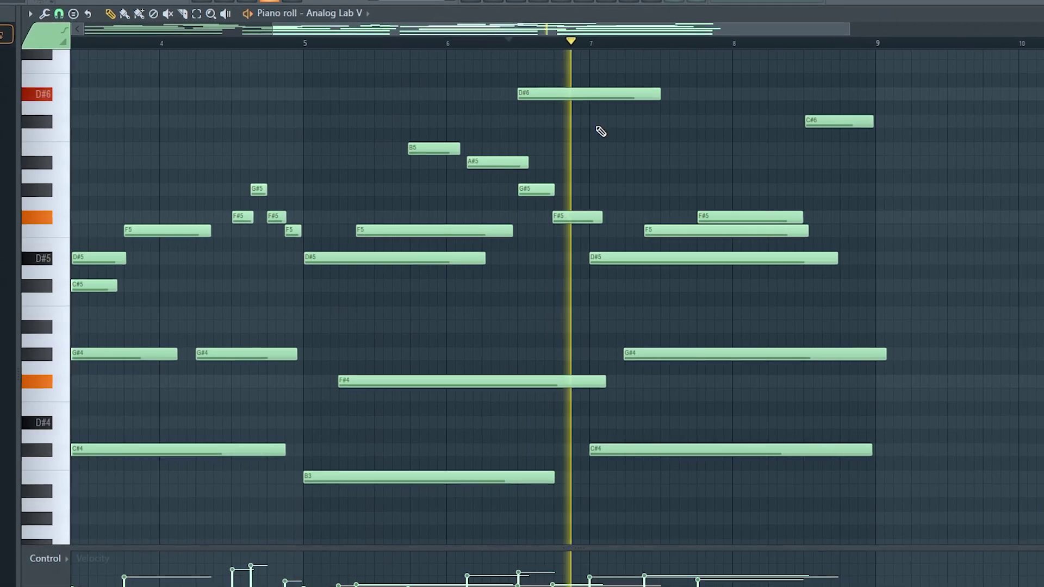
# Play from bar 5 and add a G#6 note one beat into bar 8
pyautogui.click(663, 125)
pyautogui.rightClick(706, 122)
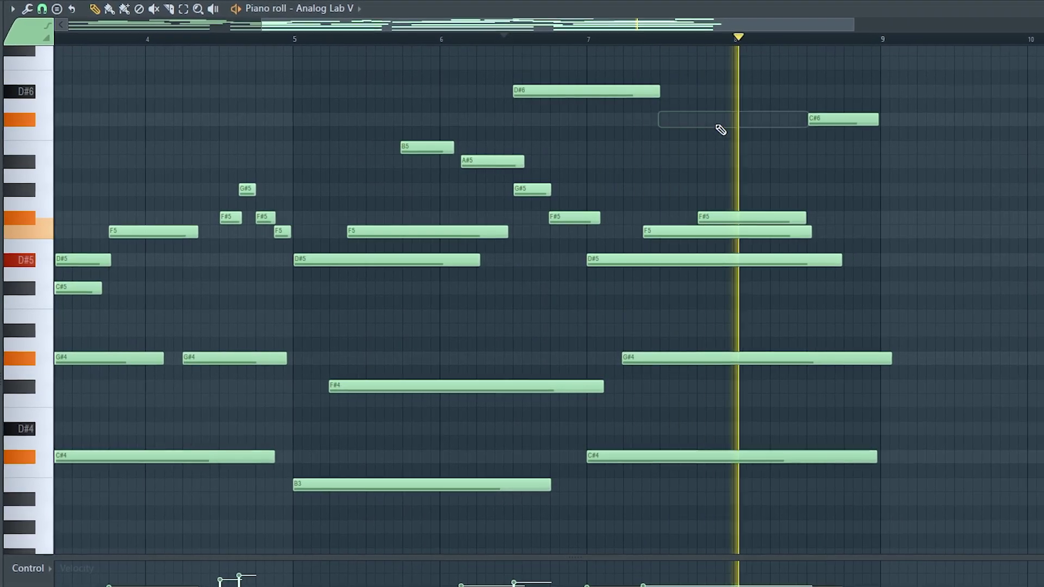
pyautogui.scroll(1, 653, 136)
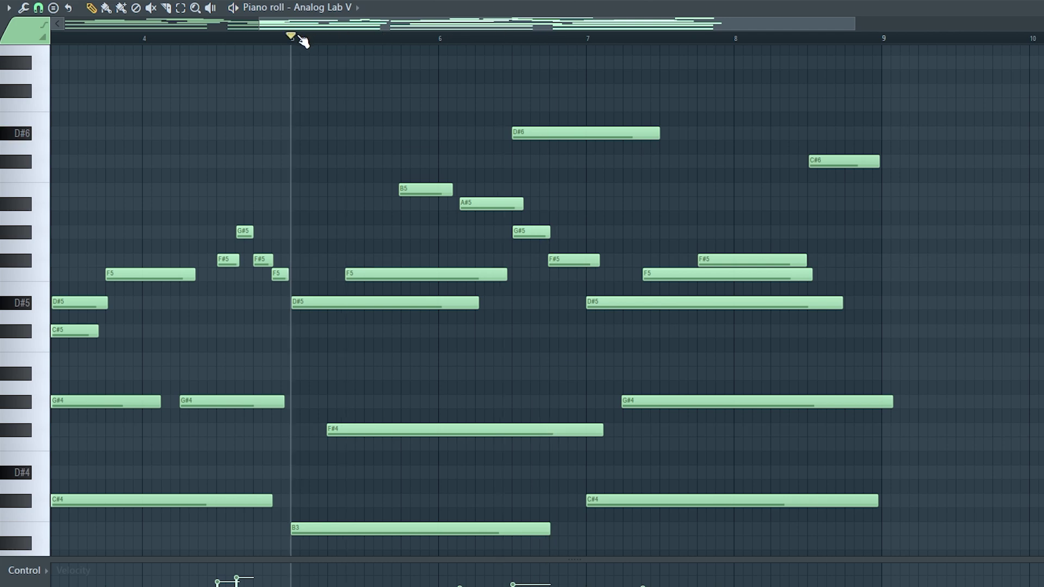
pyautogui.press('space')
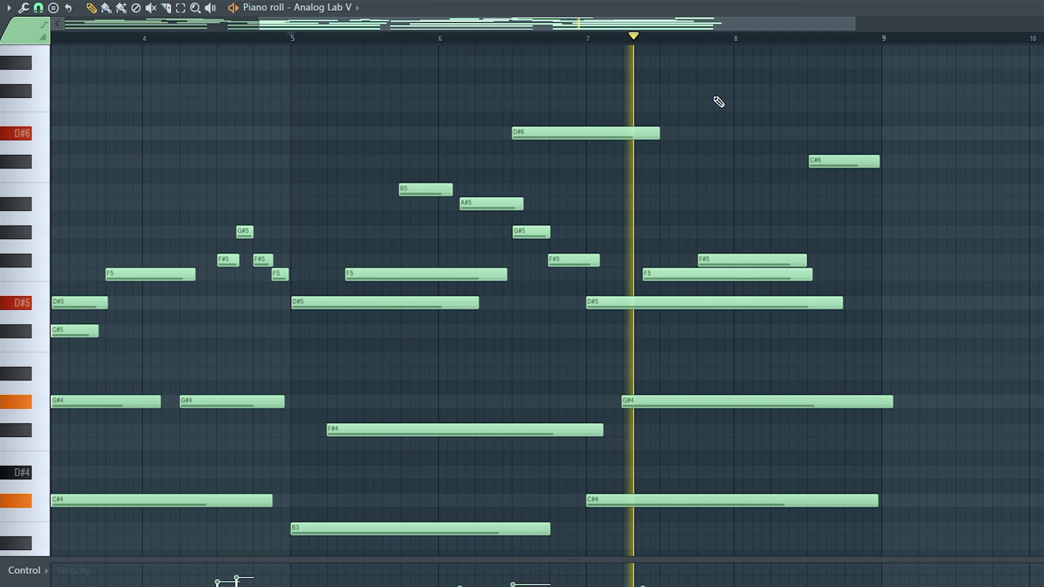
pyautogui.click(783, 62)
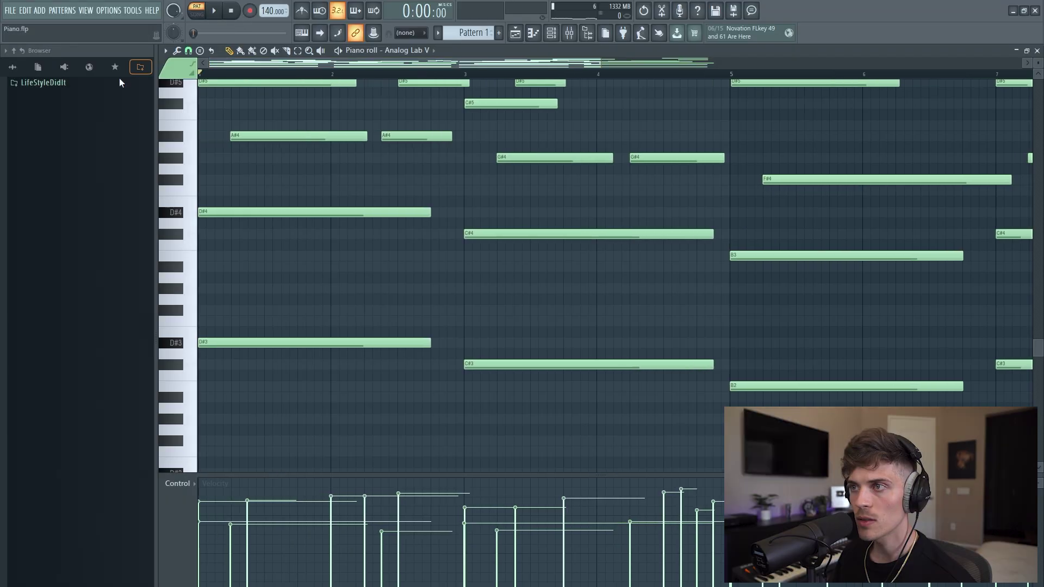
# Add a G#4 note on the fourth beat of bar 1 and lower its velocity
pyautogui.scroll(3, 264, 214)
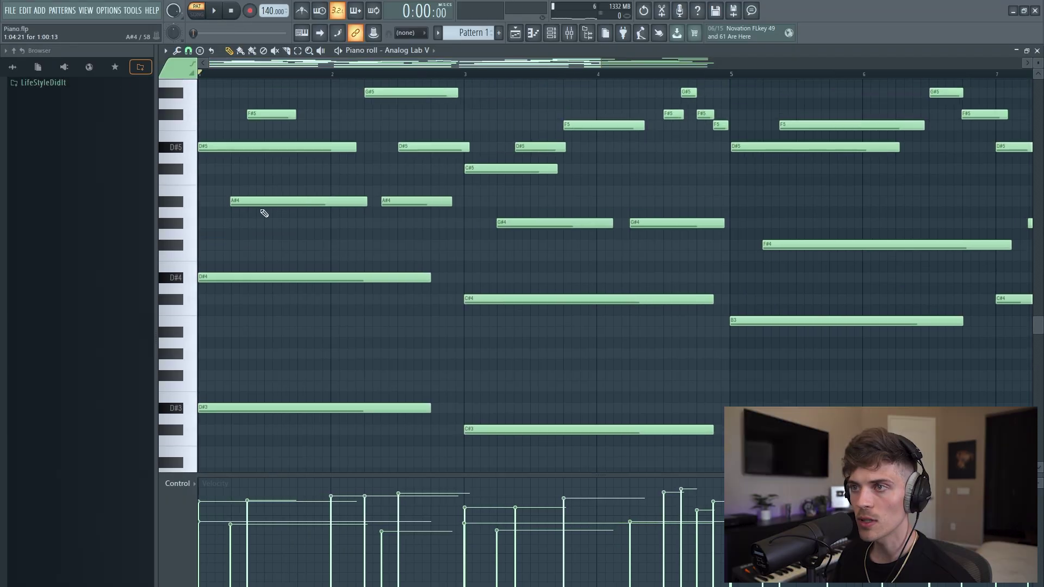
pyautogui.click(302, 223)
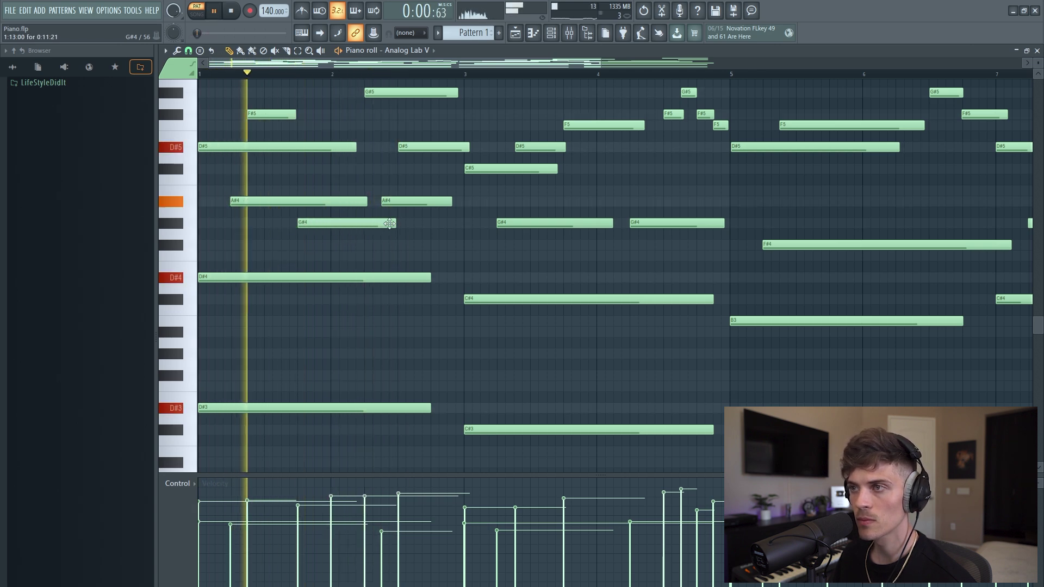
pyautogui.click(356, 227)
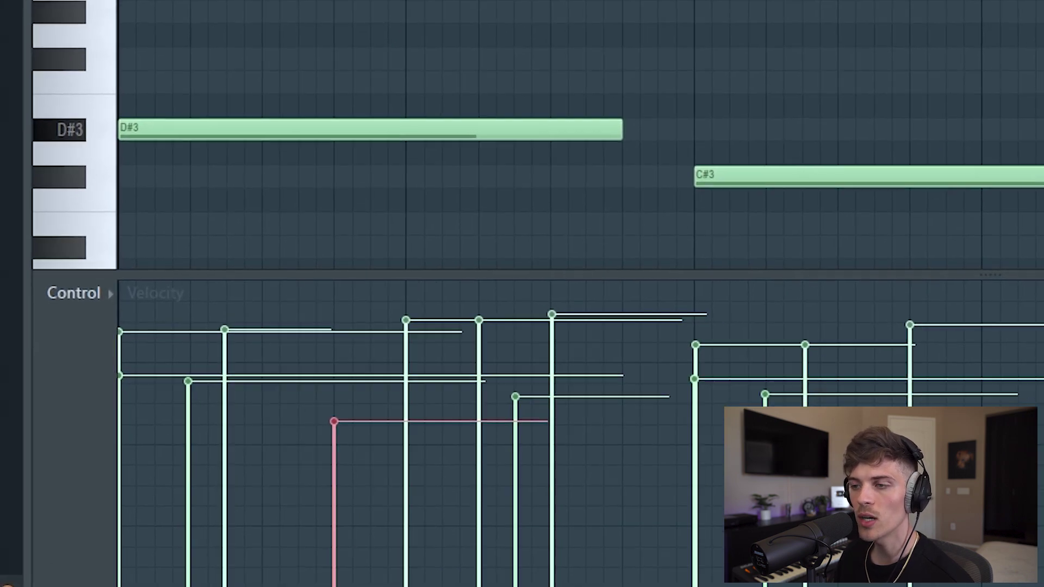
pyautogui.scroll(3, 522, 106)
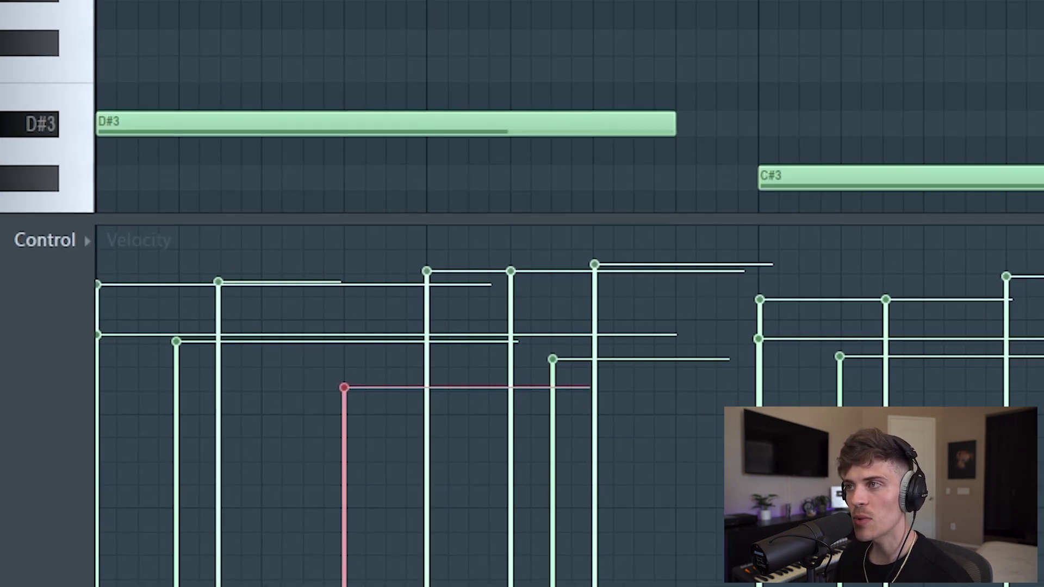
# Stack C#6 and F6 notes above the A#5 at the start of bar 2, lower their velocity and shorten the stack
pyautogui.scroll(5, 569, 106)
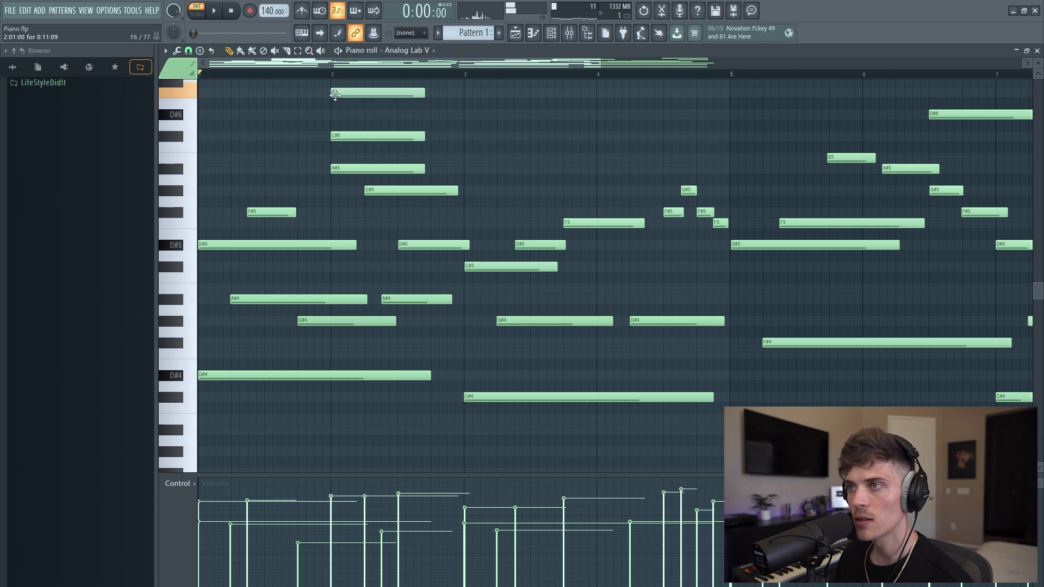
pyautogui.scroll(2, 336, 95)
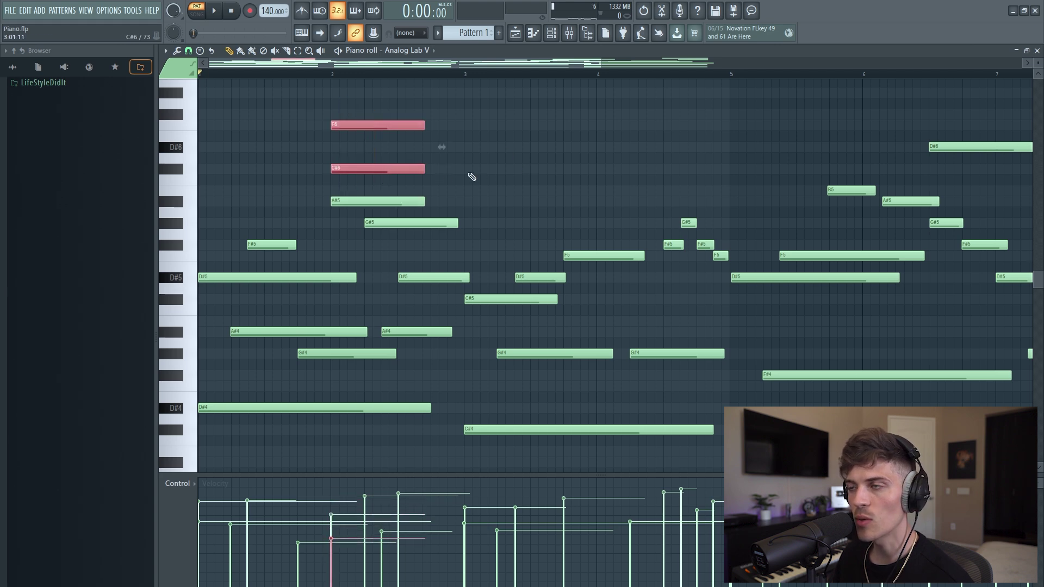
pyautogui.press('space')
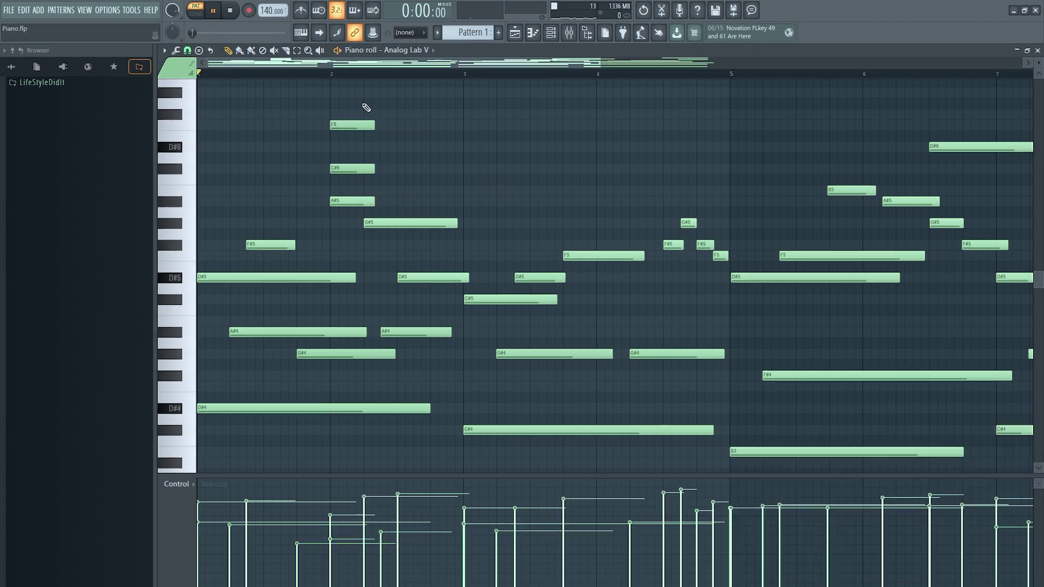
# Raise the stacked C#6 in bar 2 one octave to C#7 and add an A#6 note at the start of bar 3
pyautogui.moveTo(345, 133); pyautogui.dragTo(359, 179)
pyautogui.hotkey('ctrl', 'Up')
pyautogui.scroll(2, 369, 177)
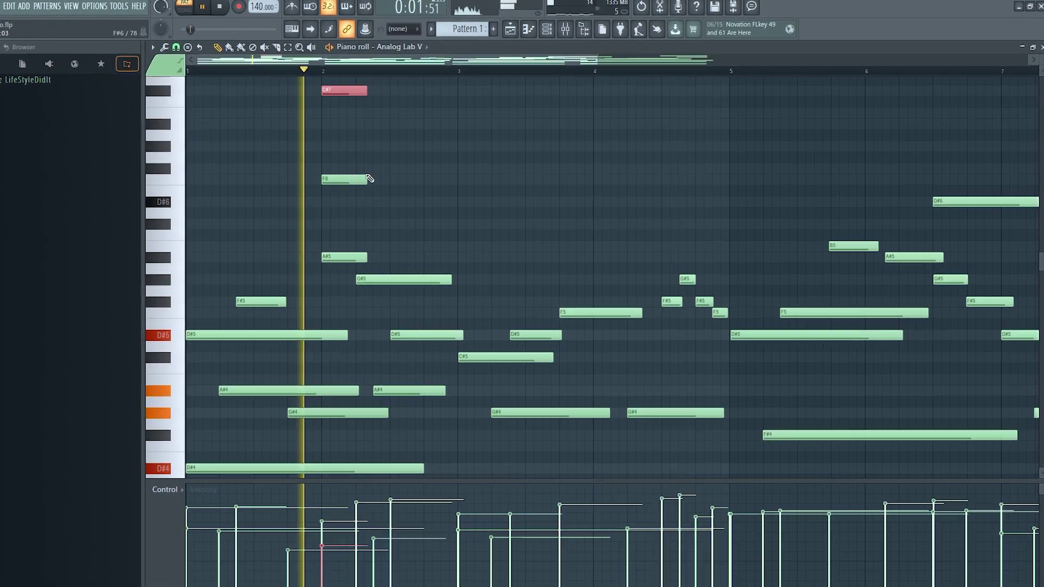
pyautogui.click(478, 130)
pyautogui.press('space')
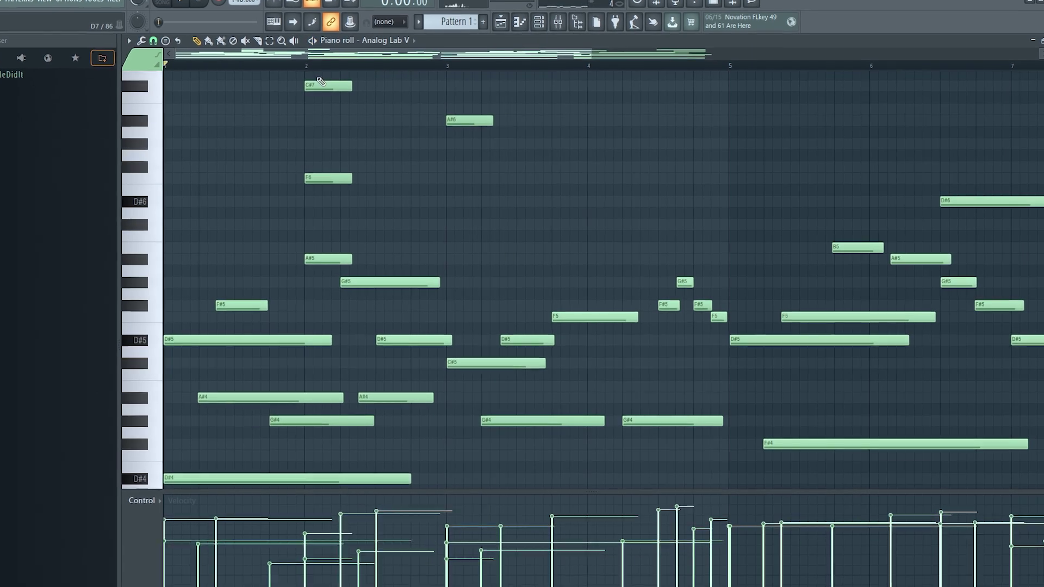
# Lengthen the three stacked notes in bar 2 to just over three beats and lower the A#5's velocity
pyautogui.moveTo(350, 282); pyautogui.dragTo(351, 284)
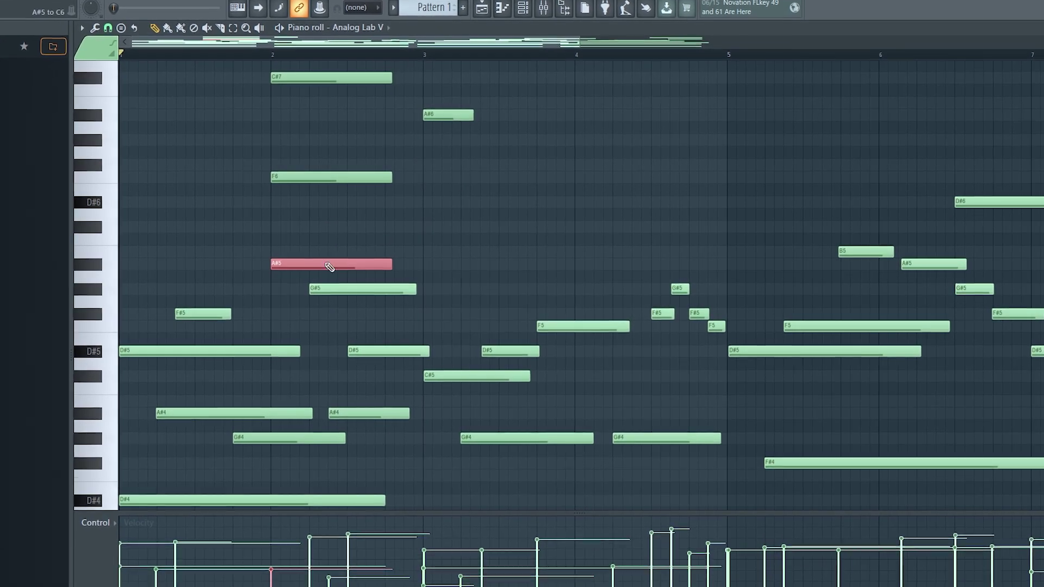
pyautogui.scroll(-2, 326, 266)
pyautogui.click(365, 209)
pyautogui.scroll(3, 454, 221)
pyautogui.press('space')
# Extend the A#6 to nearly the end of bar 3 and add an F#6 note over the second half of bar 4
pyautogui.scroll(-1, 456, 223)
pyautogui.scroll(-2, 456, 224)
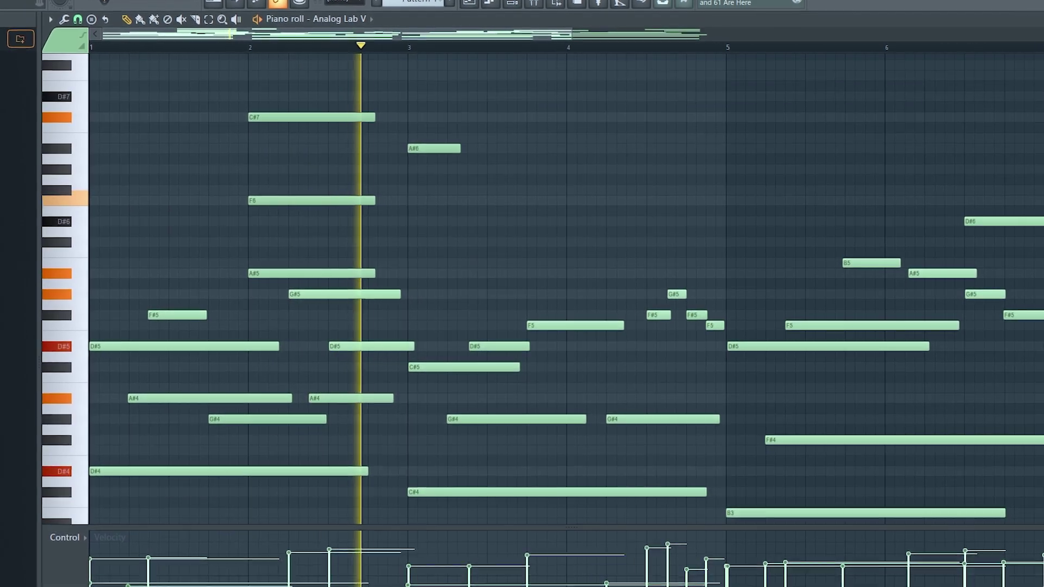
pyautogui.moveTo(460, 148); pyautogui.dragTo(557, 159)
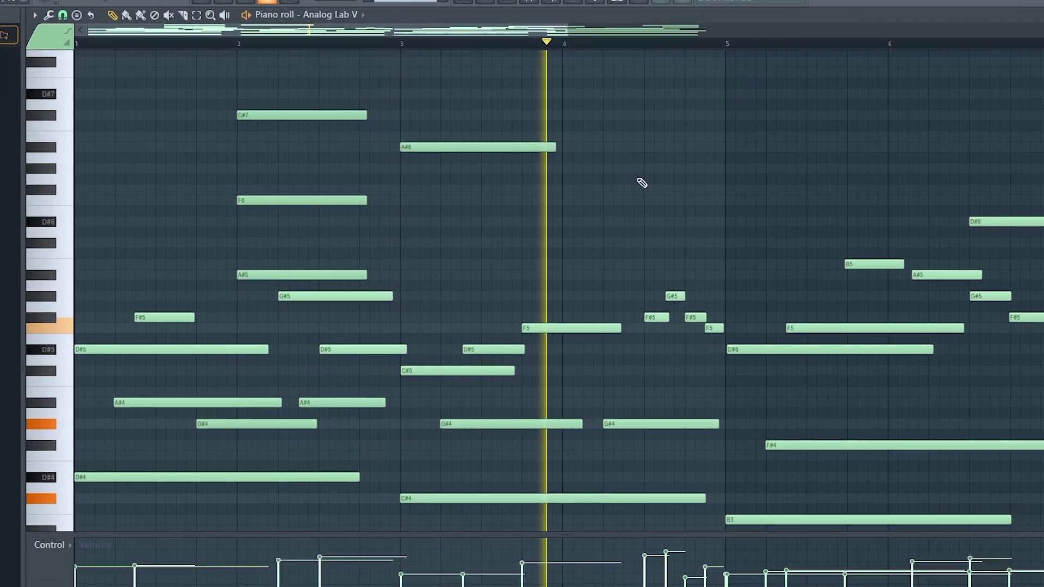
pyautogui.click(660, 188)
pyautogui.press('space')
pyautogui.press('space')
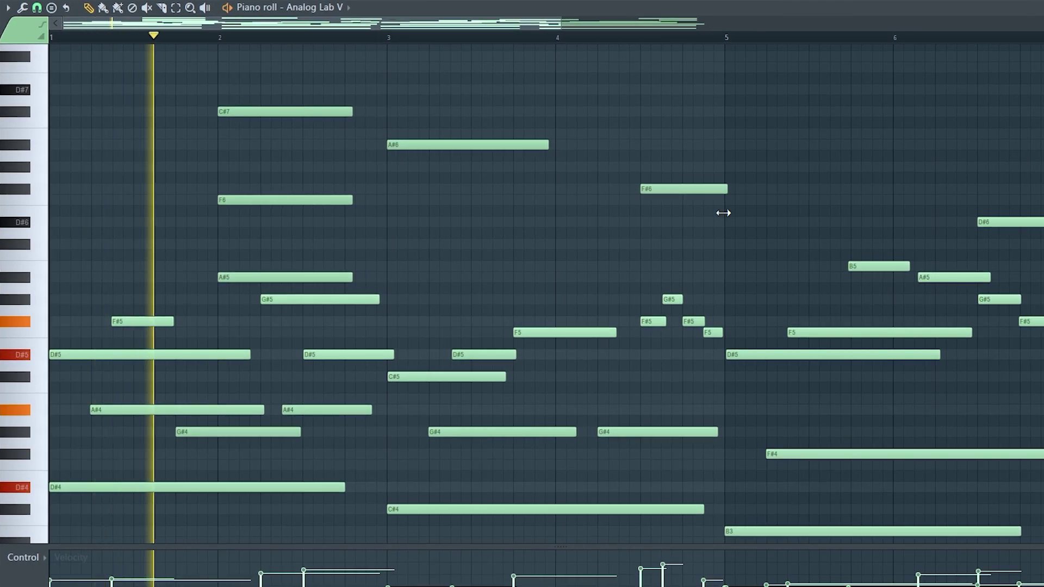
pyautogui.moveTo(684, 159); pyautogui.dragTo(686, 157)
pyautogui.moveTo(278, 85); pyautogui.dragTo(282, 286)
pyautogui.keyDown('ctrl'); pyautogui.click(576, 286); pyautogui.keyUp('ctrl')
pyautogui.moveTo(664, 291); pyautogui.dragTo(665, 327)
pyautogui.moveTo(648, 275); pyautogui.dragTo(707, 360)
pyautogui.moveTo(643, 272); pyautogui.dragTo(717, 378)
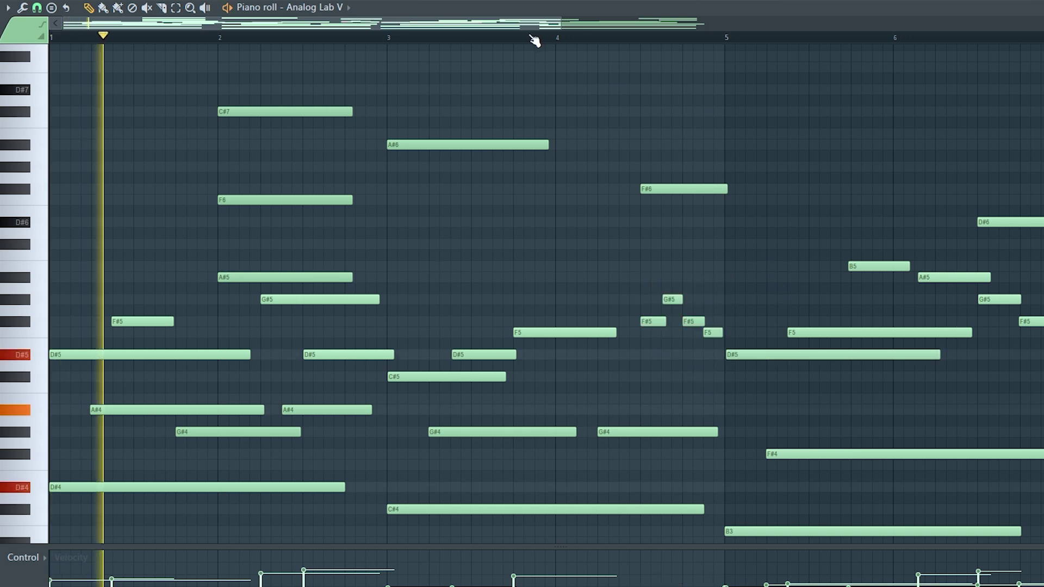
# Review the whole eight-bar pattern while it plays from the start
pyautogui.scroll(-3, 534, 38)
pyautogui.scroll(-1, 546, 293)
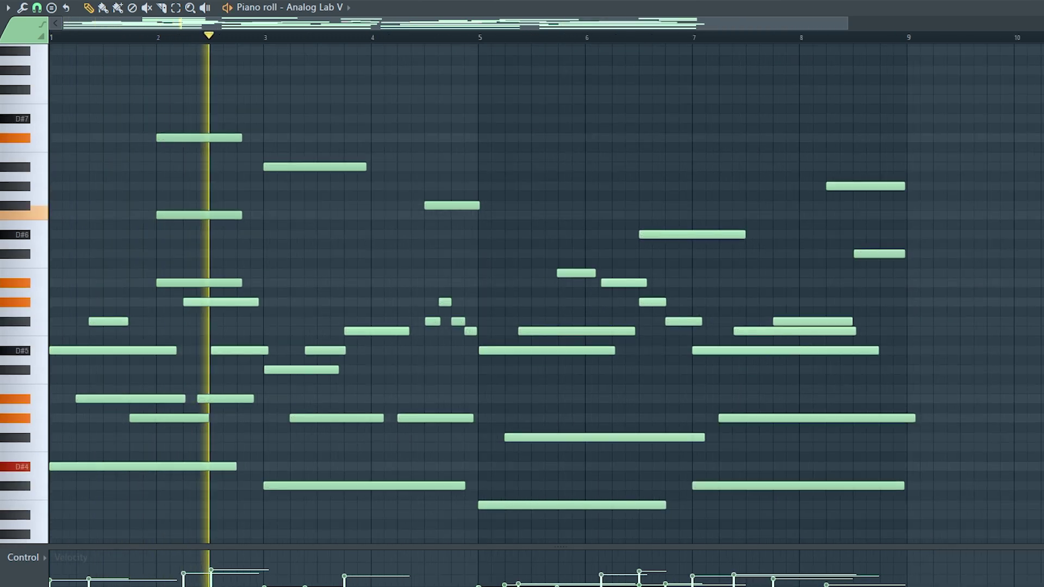
# Add an A#6 note about half a bar long at the start of bar 7 and check it in playback
pyautogui.scroll(-1, 560, 136)
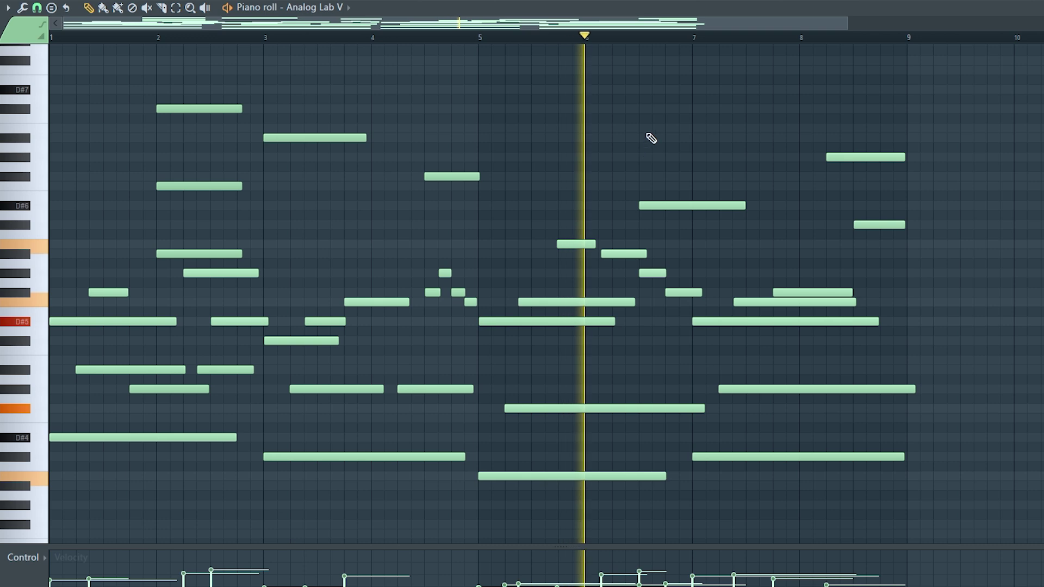
pyautogui.click(713, 137)
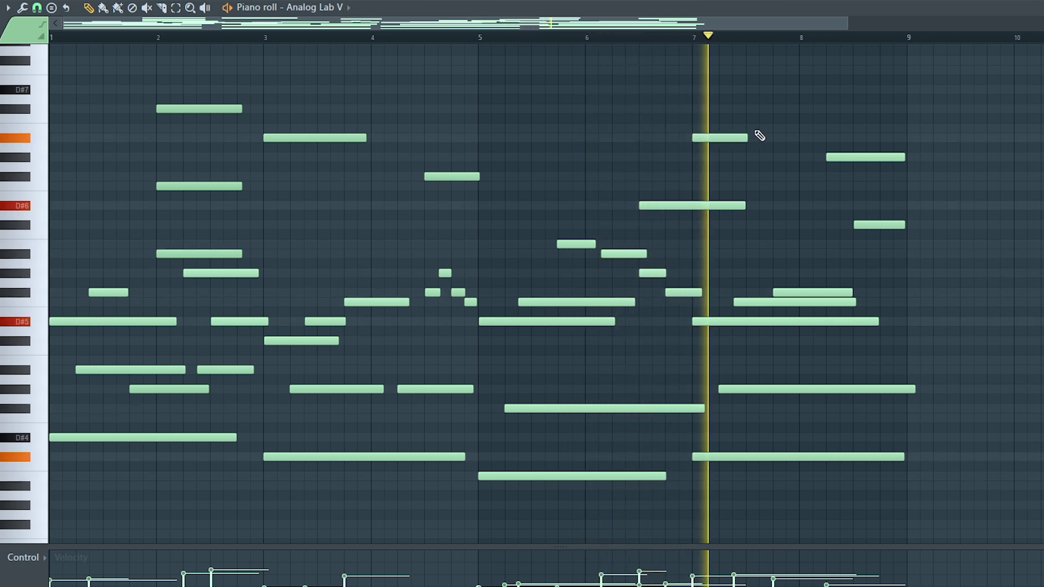
pyautogui.click(753, 129)
pyautogui.press('space')
pyautogui.rightClick(772, 128)
pyautogui.rightClick(734, 139)
pyautogui.press('space')
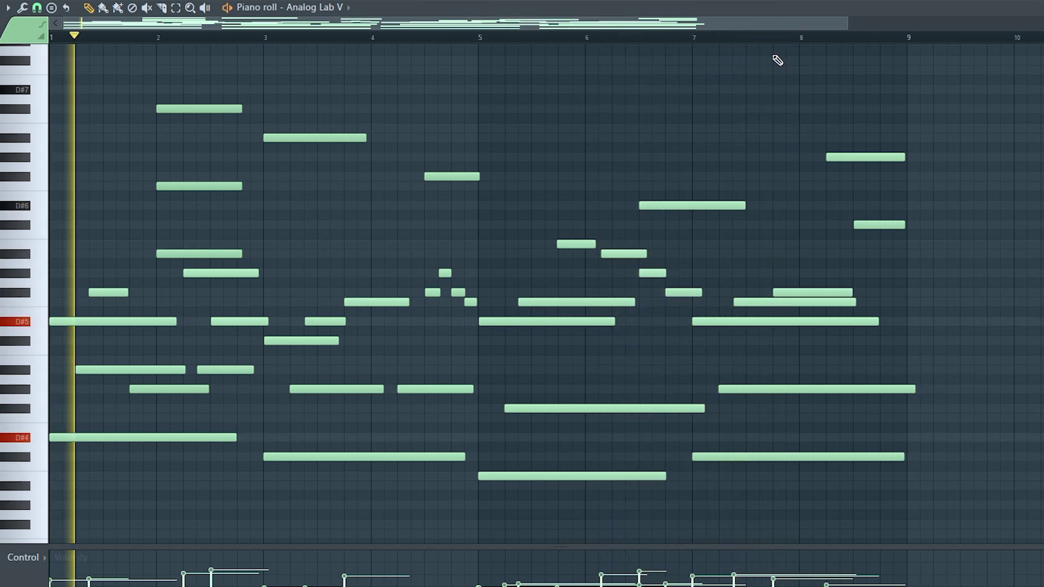
pyautogui.hotkey('ctrl', 'z')
pyautogui.scroll(3, 777, 46)
pyautogui.rightClick(783, 129)
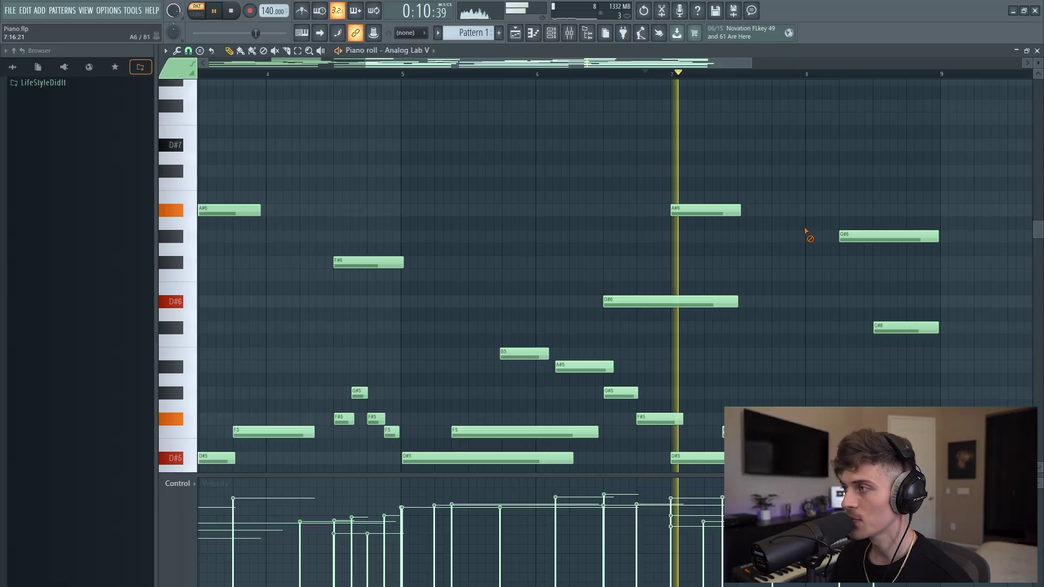
pyautogui.click(809, 263)
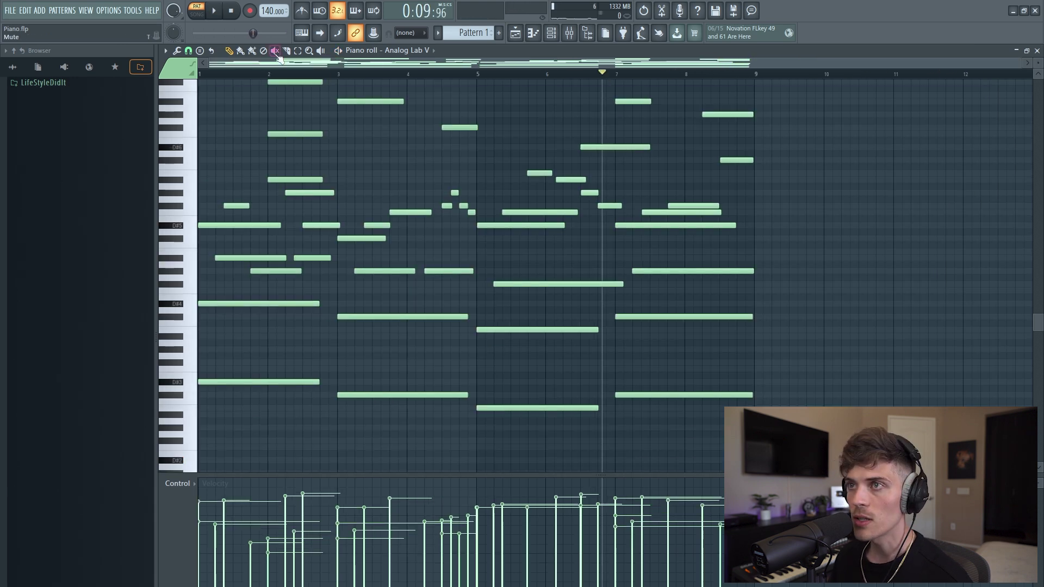
# Clone the Analog Lab V channel
pyautogui.click(550, 34)
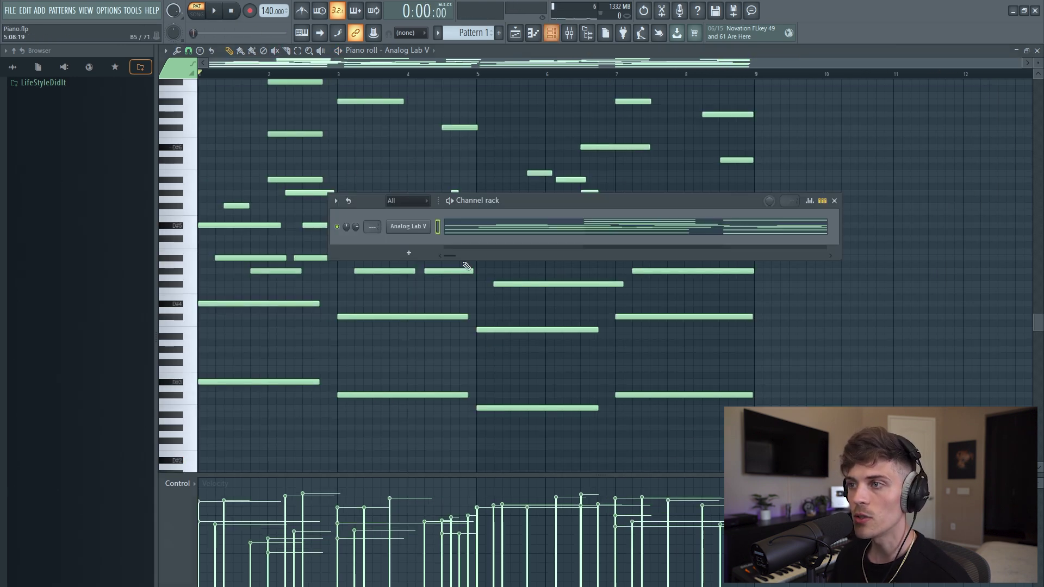
pyautogui.rightClick(418, 227)
pyautogui.click(447, 330)
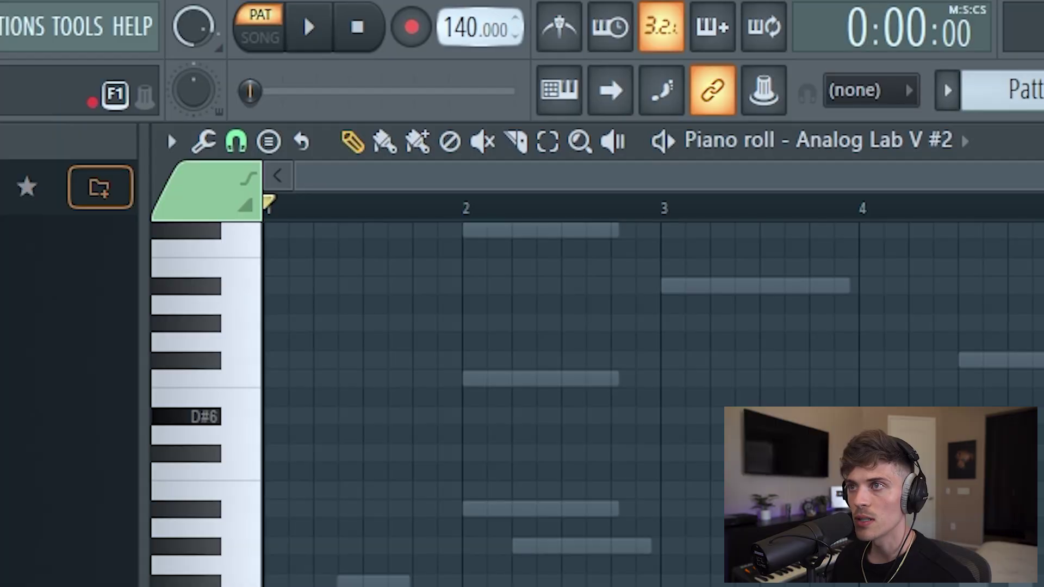
# Set the project tempo to 152 BPM while listening to the piano pattern
pyautogui.moveTo(473, 27); pyautogui.dragTo(473, 18)
pyautogui.press('space')
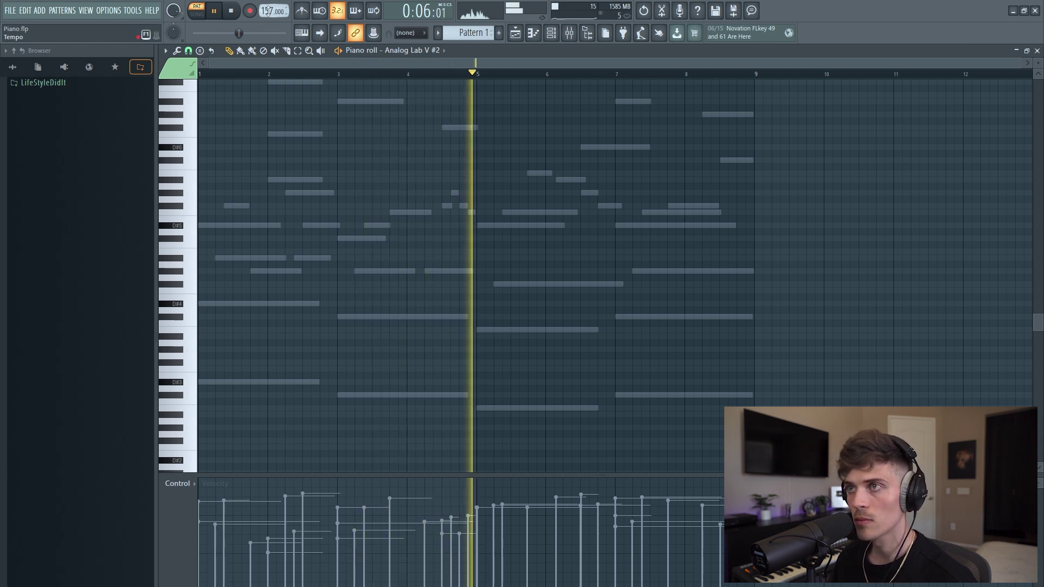
pyautogui.scroll(1, 363, 158)
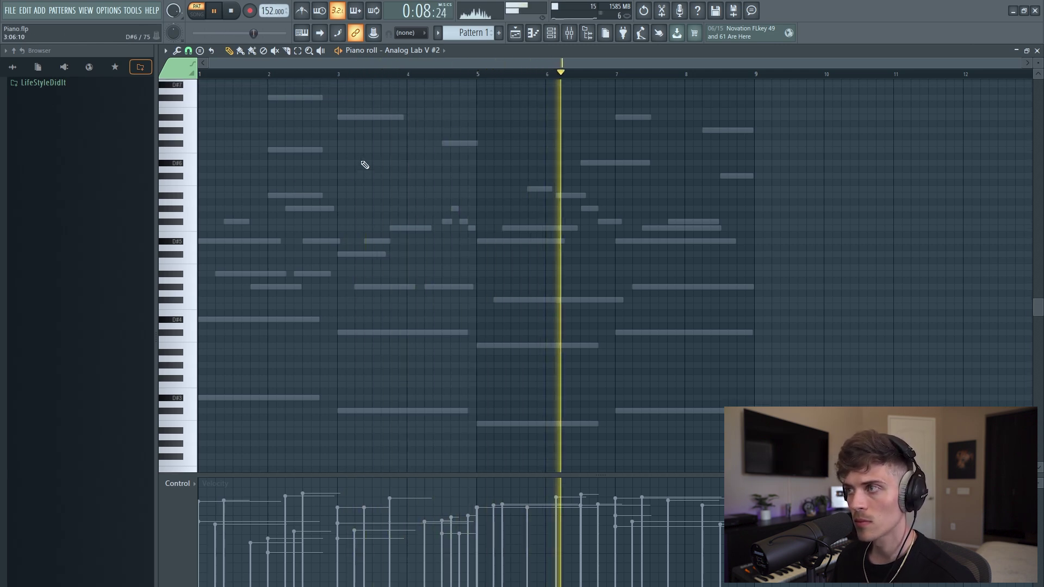
pyautogui.scroll(1, 364, 165)
pyautogui.moveTo(1039, 63); pyautogui.dragTo(1041, 61)
# Duplicate all notes of the original Analog Lab V channel to fill 16 bars and record a layer on Analog Lab V #2
pyautogui.click(551, 33)
pyautogui.press('space')
pyautogui.click(511, 227)
pyautogui.hotkey('ctrl', 'a')
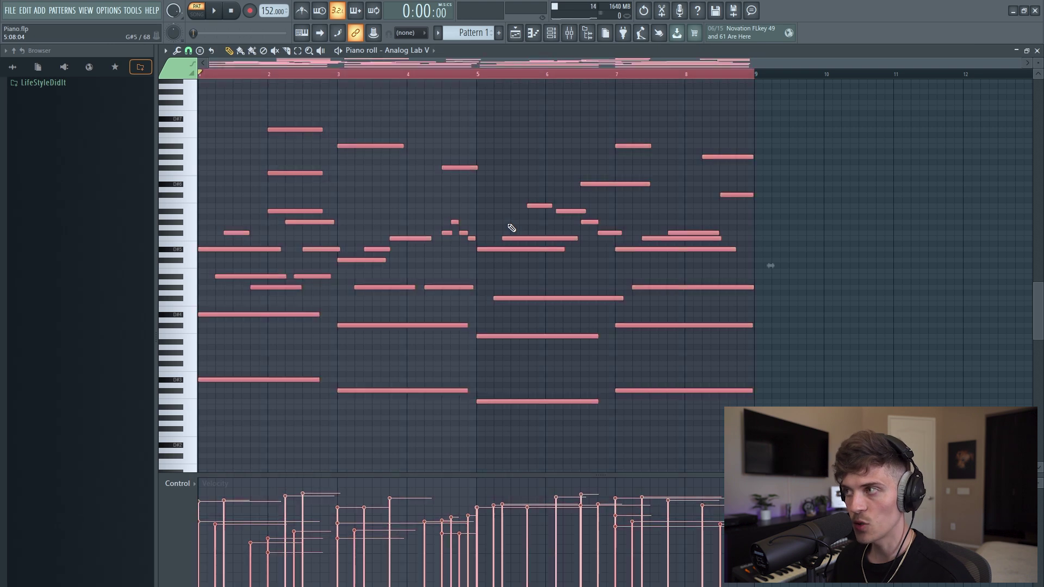
pyautogui.hotkey('ctrl', 'b')
pyautogui.hotkey('ctrl', 'd')
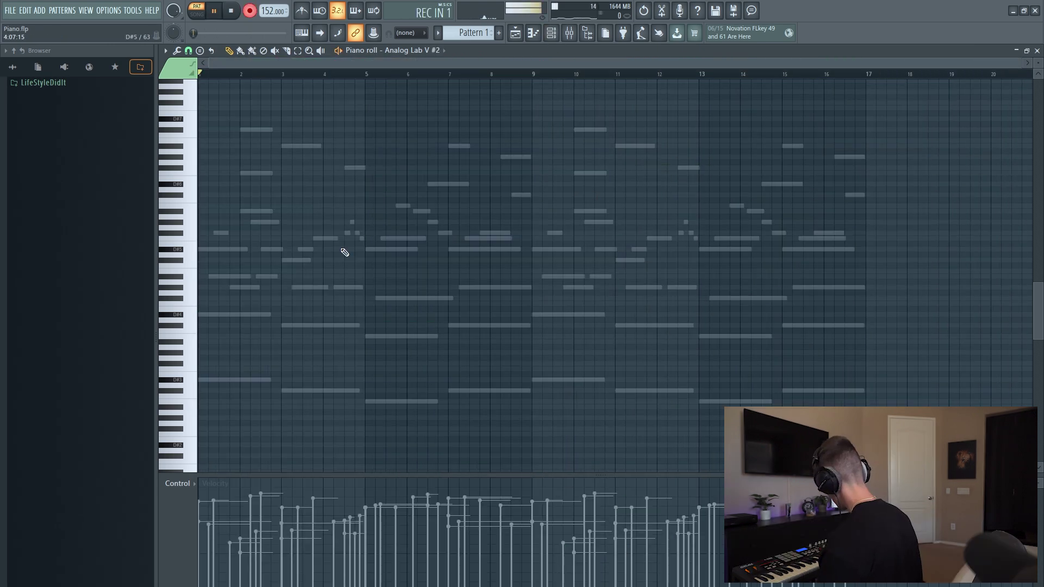
pyautogui.press('space')
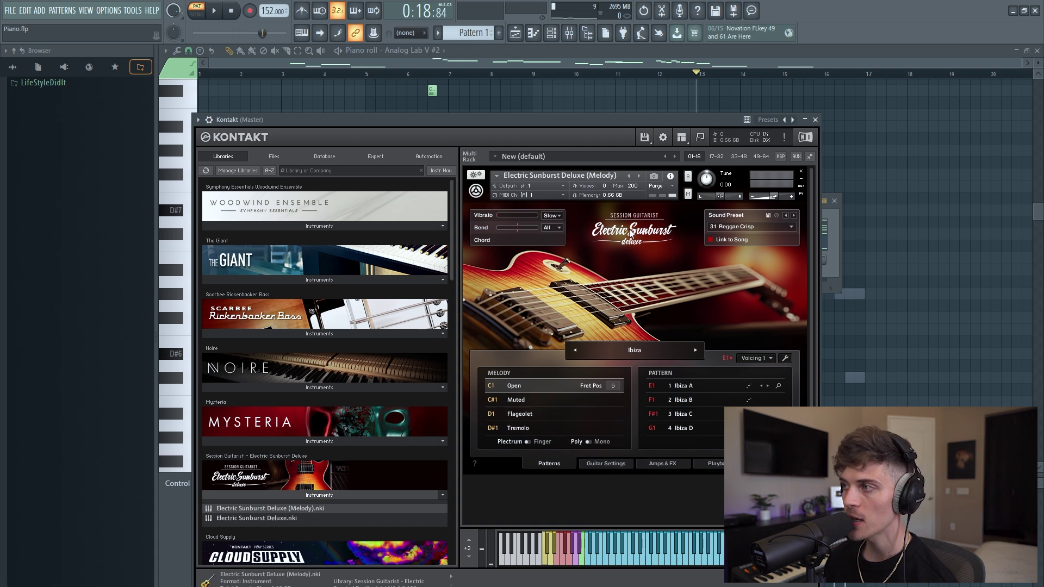
# Choose factory sound preset 37 for the Electric Sunburst Deluxe guitar in Kontakt and record a guitar part with it
pyautogui.click(792, 227)
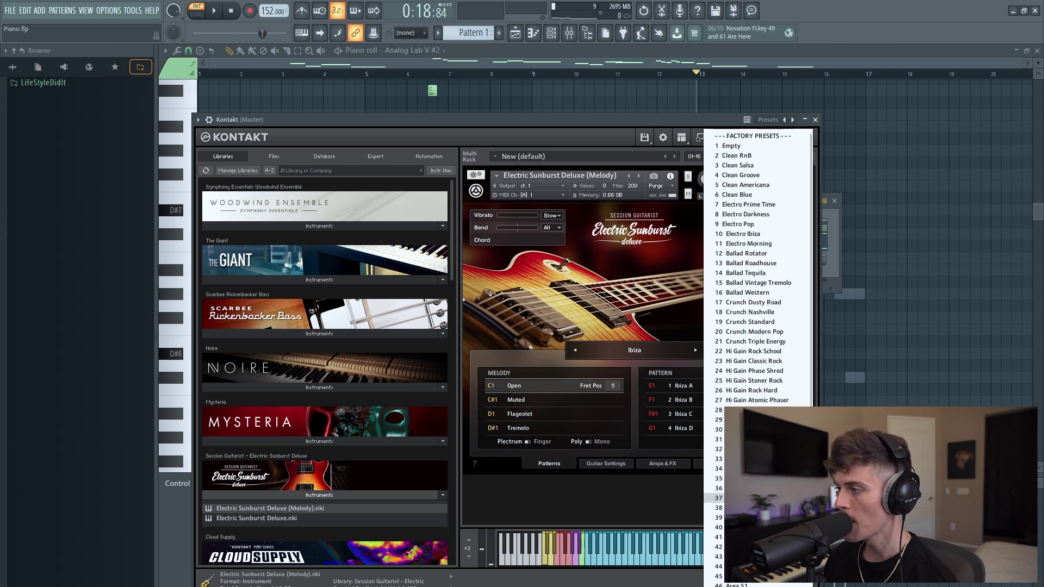
pyautogui.click(740, 498)
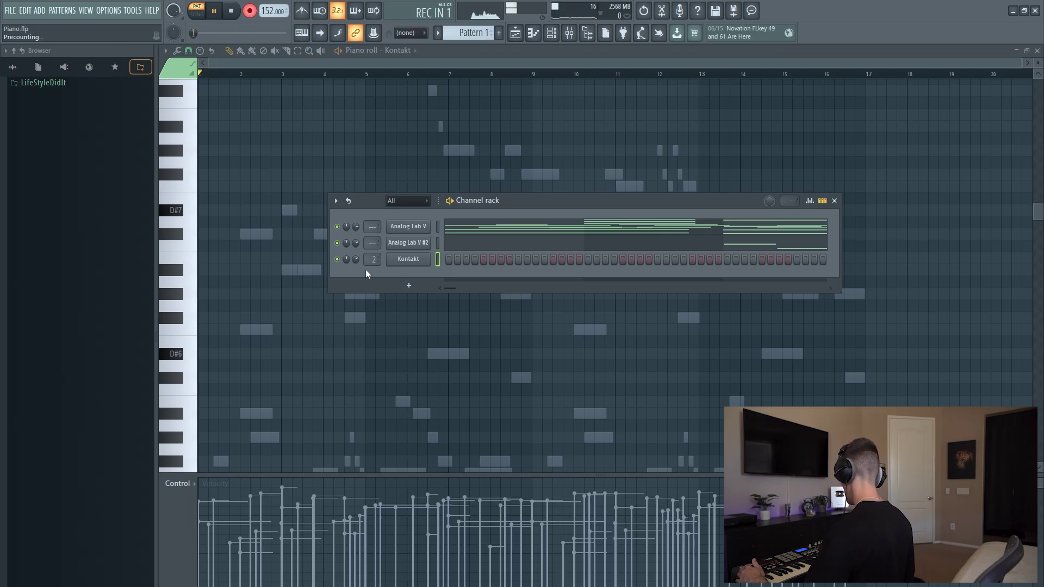
pyautogui.press('space')
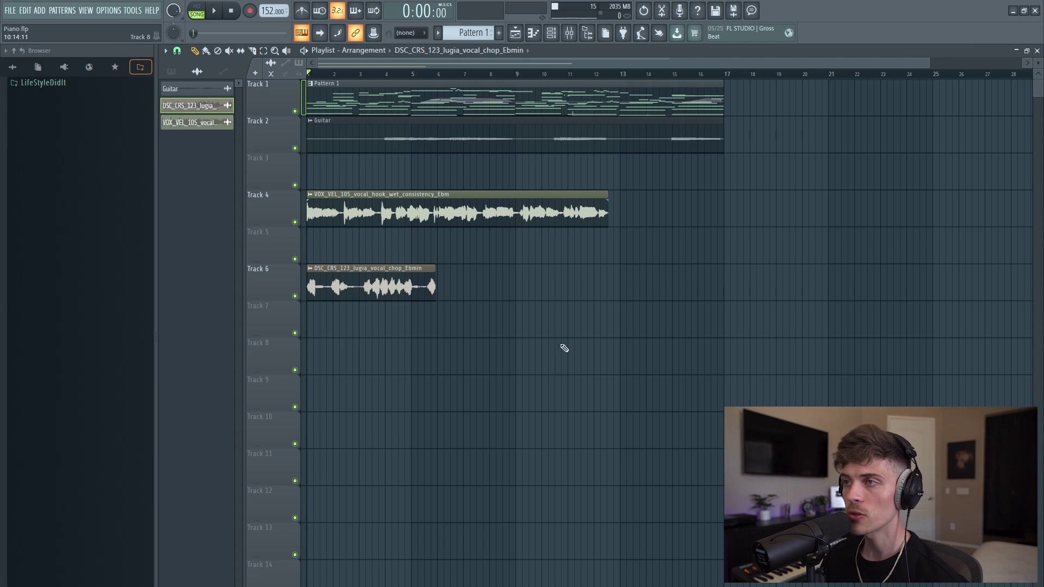
pyautogui.moveTo(388, 179); pyautogui.dragTo(472, 233)
pyautogui.click(473, 250)
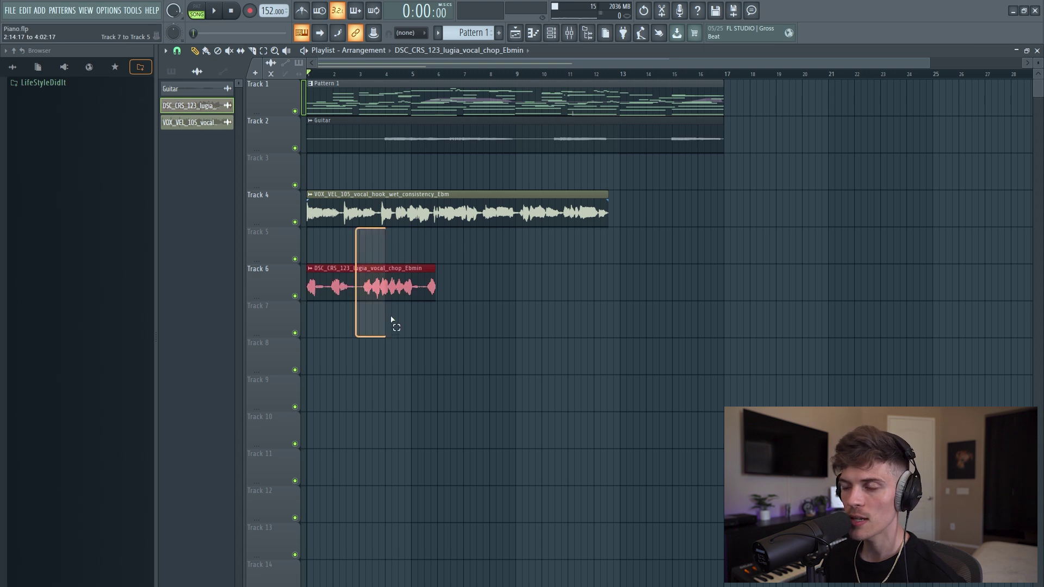
pyautogui.moveTo(392, 346); pyautogui.dragTo(396, 346)
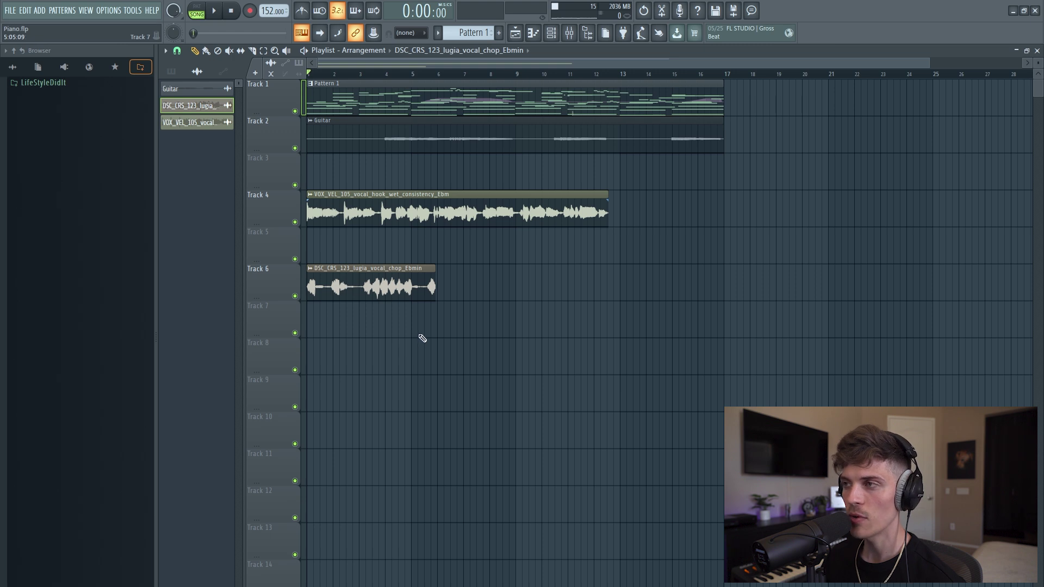
pyautogui.moveTo(394, 177); pyautogui.dragTo(525, 266)
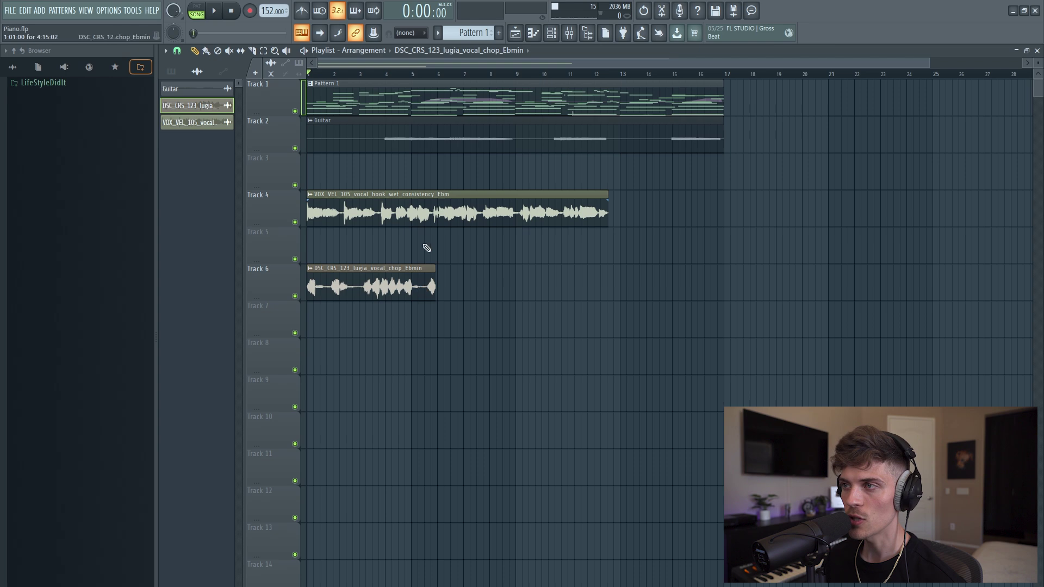
# Set the time stretching mode of the VOX_VEL_105 vocal hook clip to Stretch
pyautogui.doubleClick(429, 203)
pyautogui.moveTo(425, 149); pyautogui.dragTo(625, 252)
pyautogui.click(698, 308)
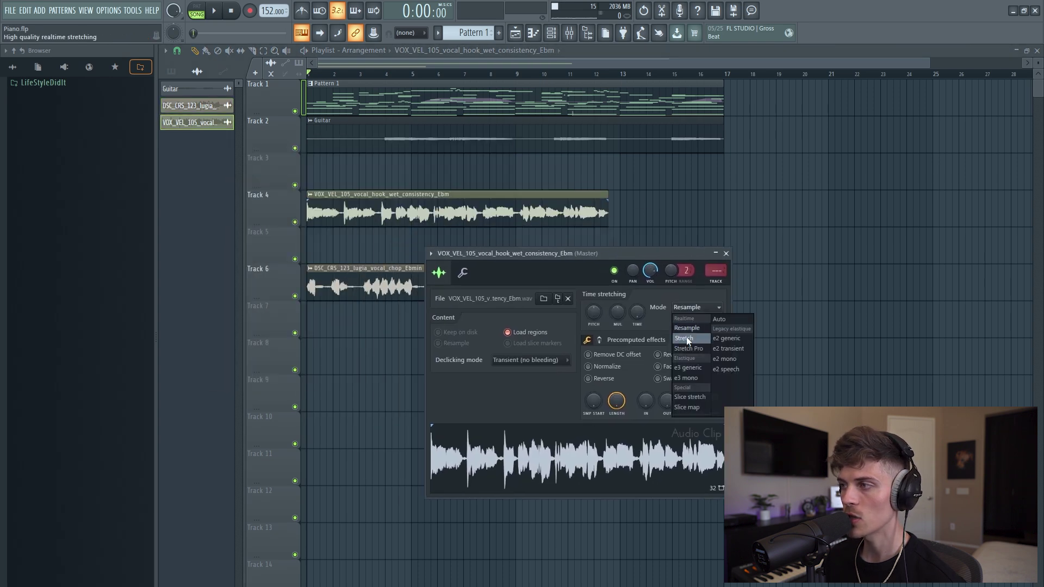
pyautogui.click(687, 339)
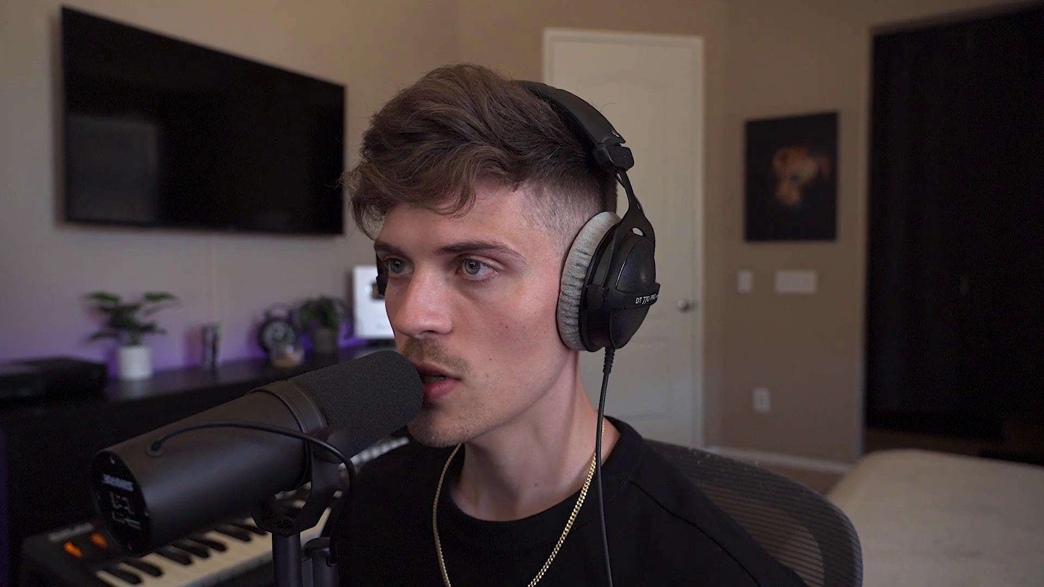
# Listen to the arrangement with only the vocal hook, and again with only the vocal chop on Track 6
pyautogui.press('space')
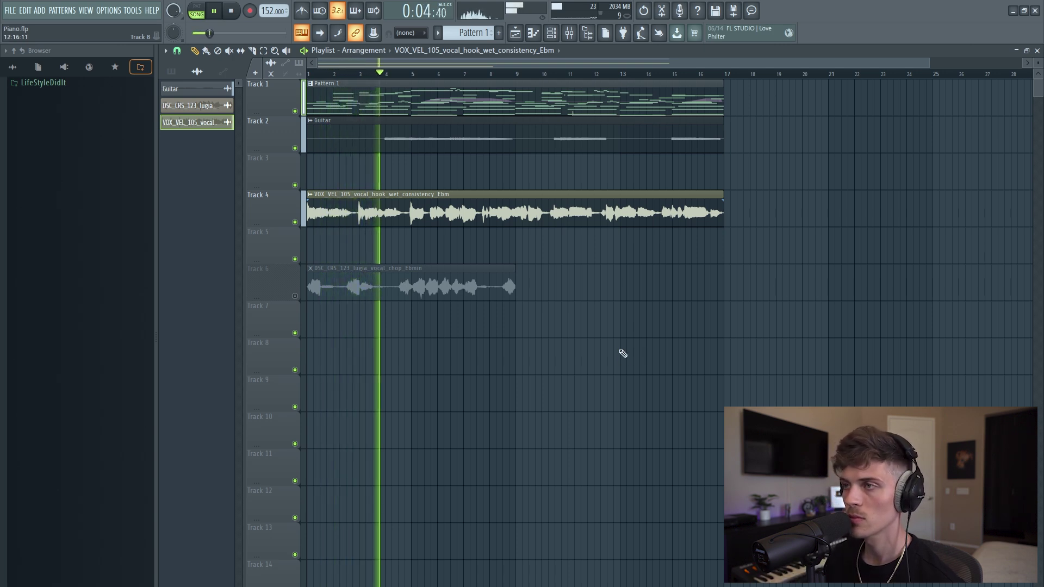
pyautogui.press('space')
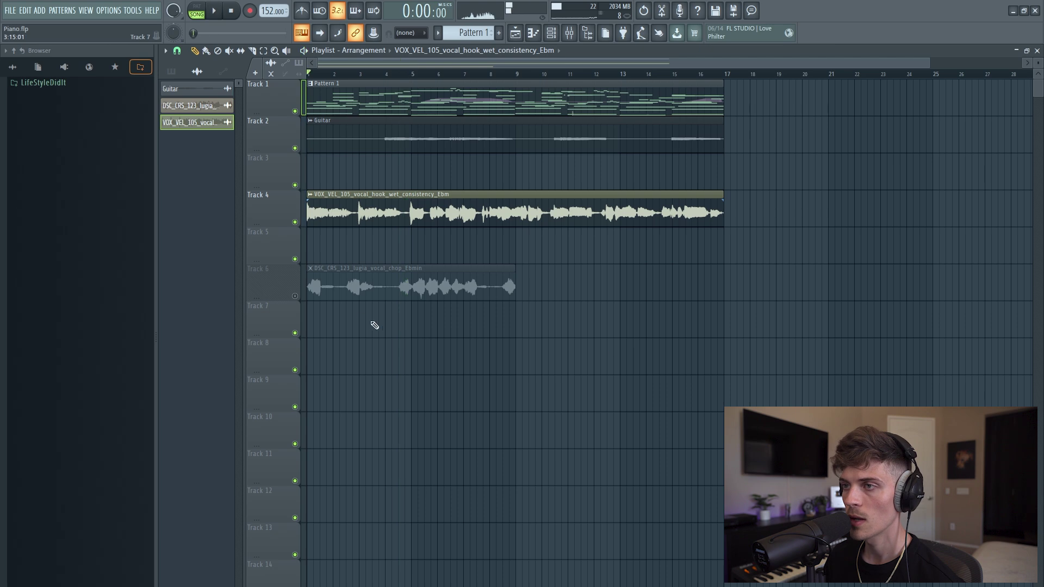
pyautogui.click(294, 296)
pyautogui.doubleClick(411, 287)
pyautogui.press('Escape')
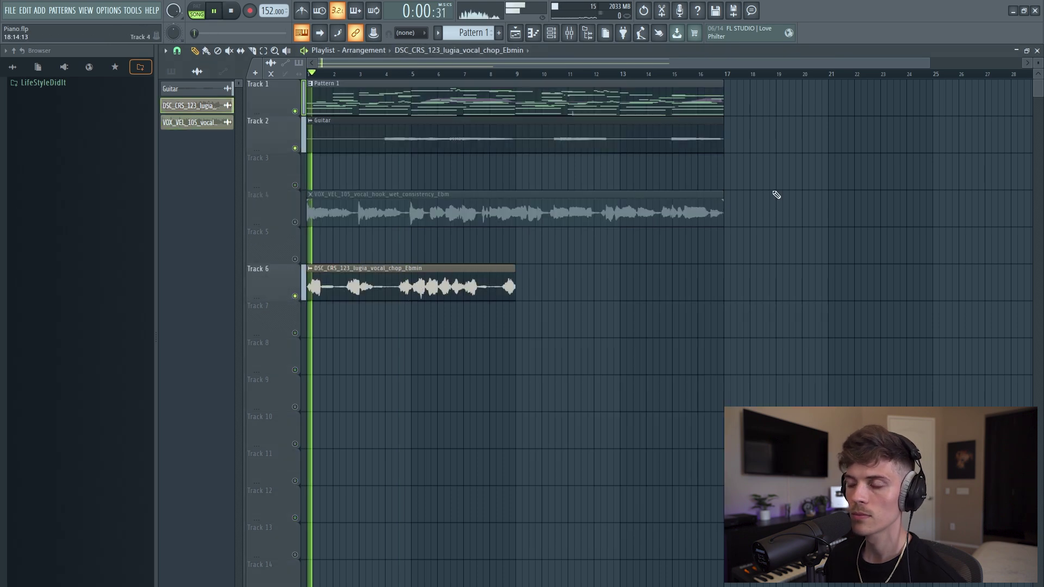
pyautogui.press('space')
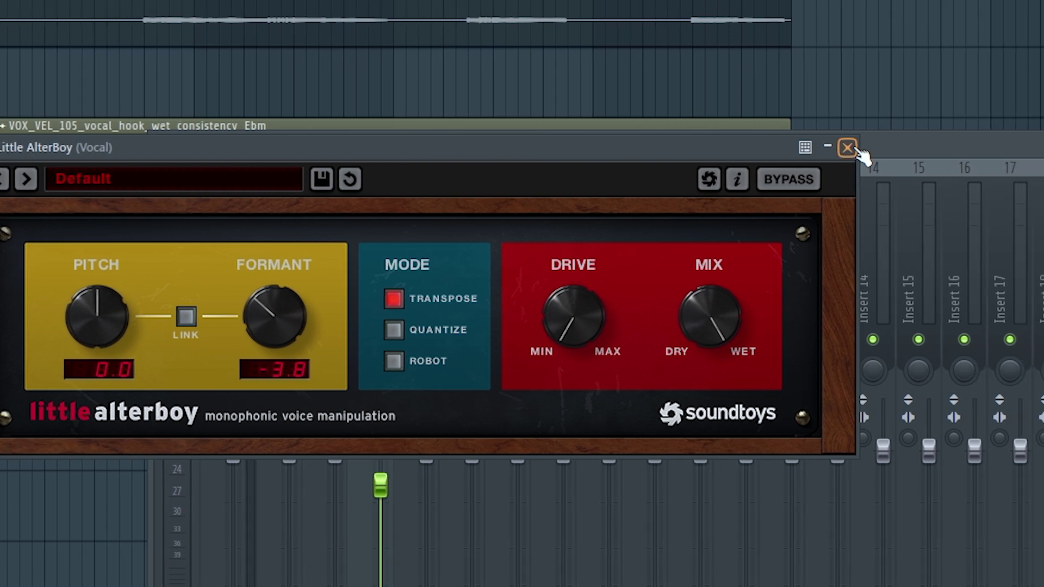
# Examine the settings of Little AlterBoy, ValhallaVintageVerb, ShaperBox 3 and Fruity parametric EQ 2 on the Vocal mixer track
pyautogui.click(963, 148)
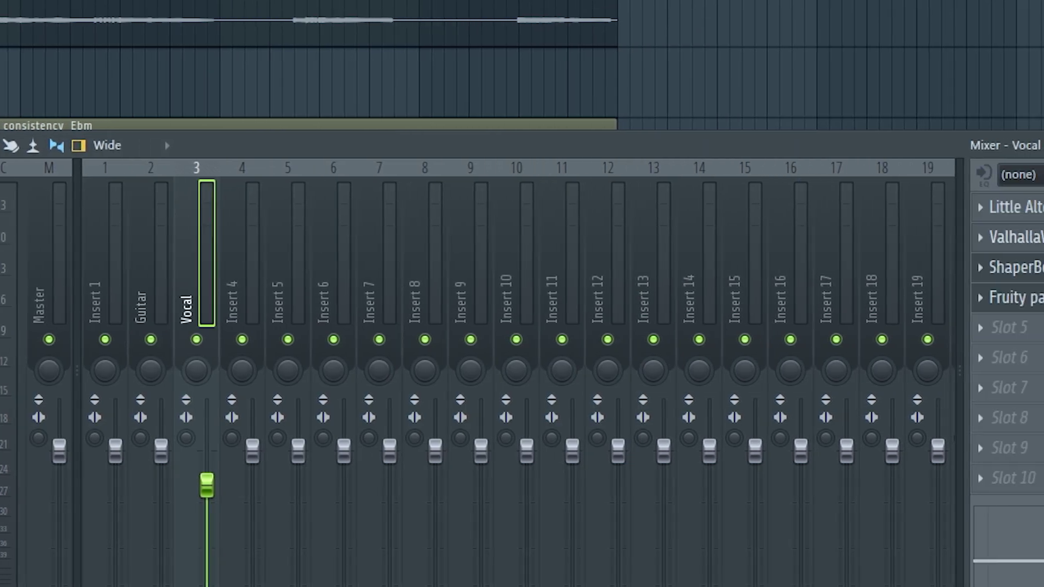
pyautogui.click(1014, 298)
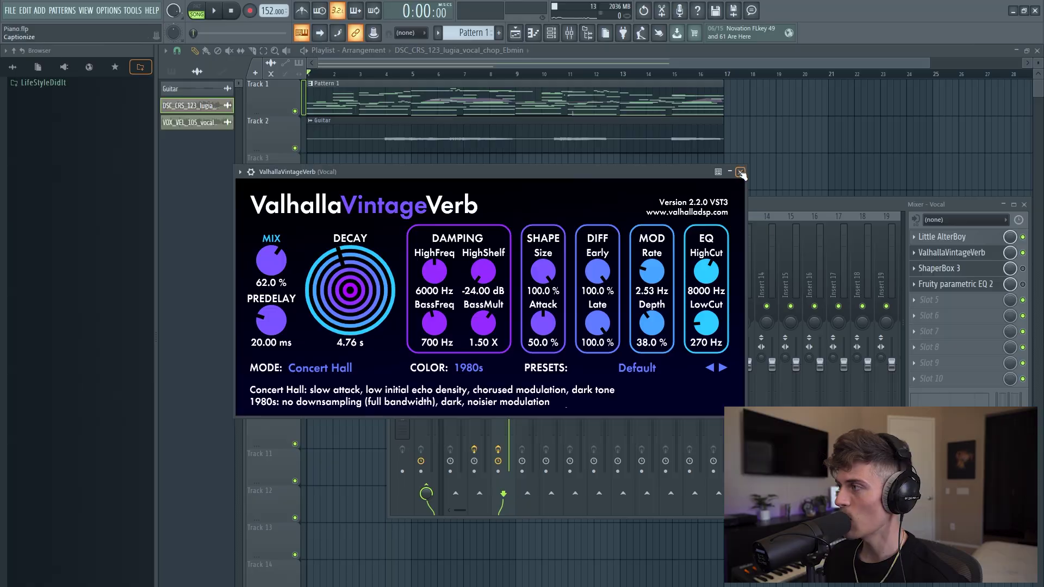
pyautogui.click(974, 253)
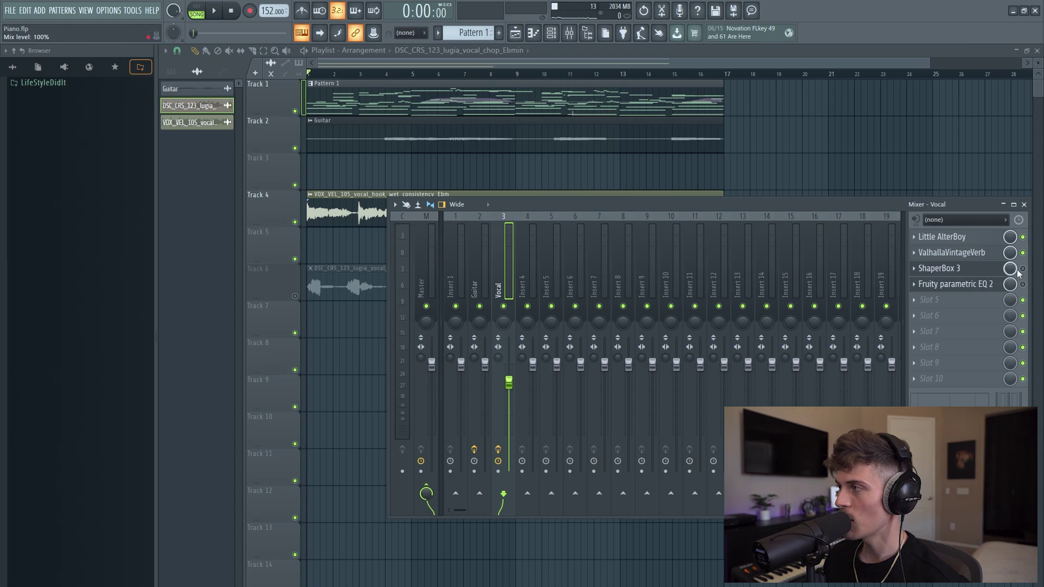
pyautogui.click(972, 272)
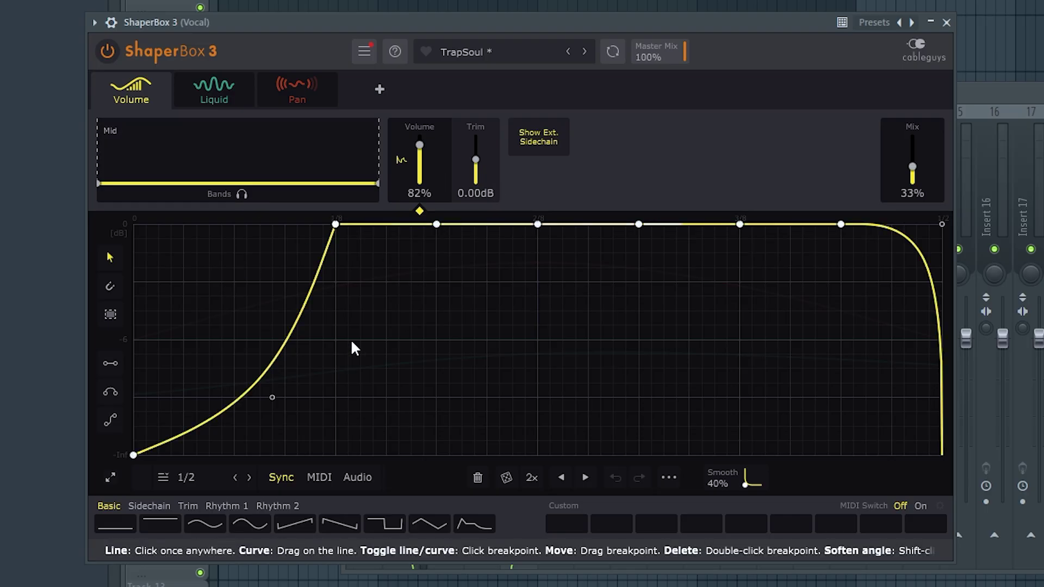
pyautogui.click(214, 96)
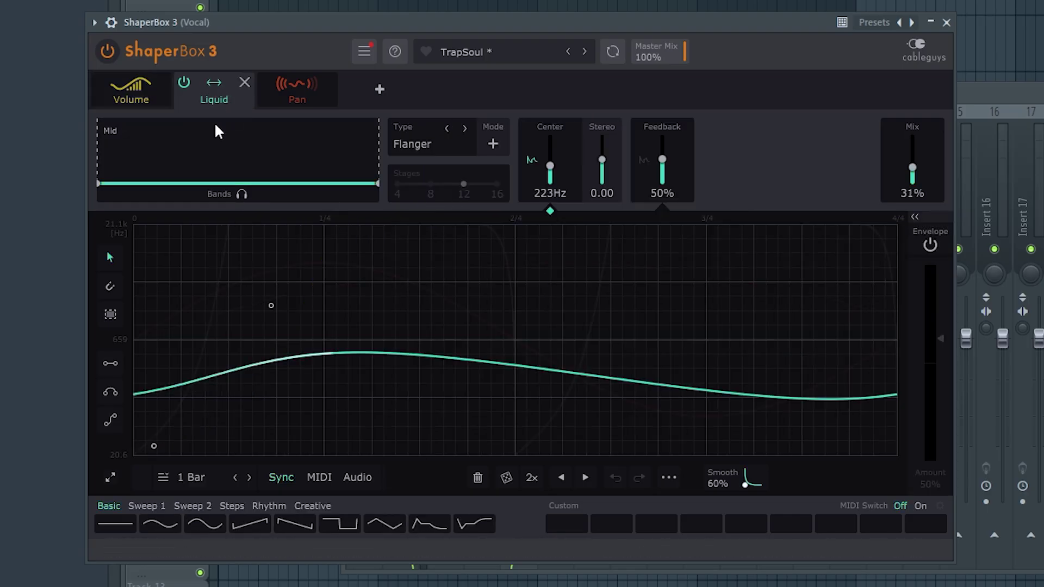
pyautogui.click(288, 102)
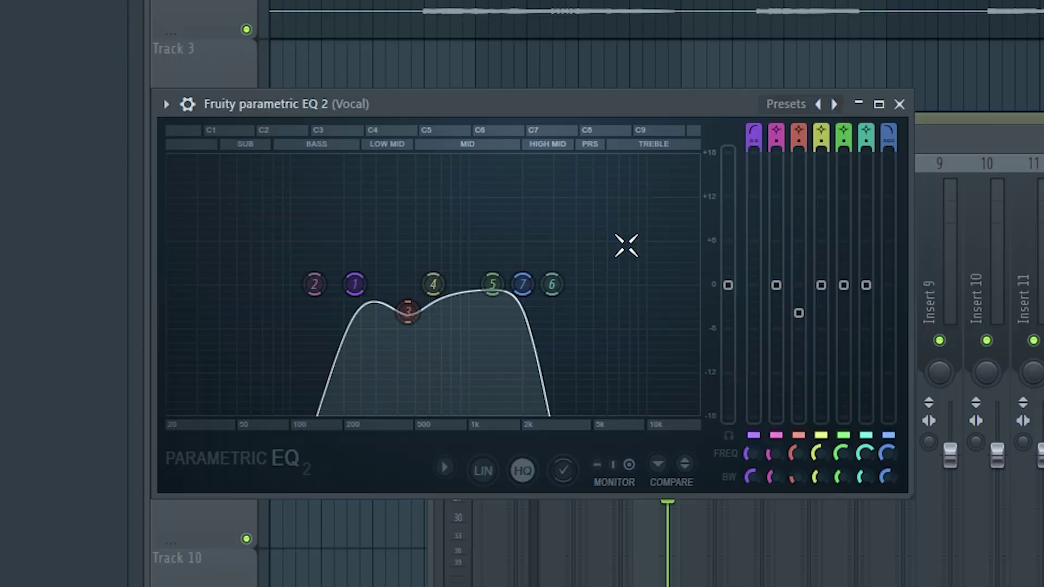
pyautogui.scroll(3, 407, 304)
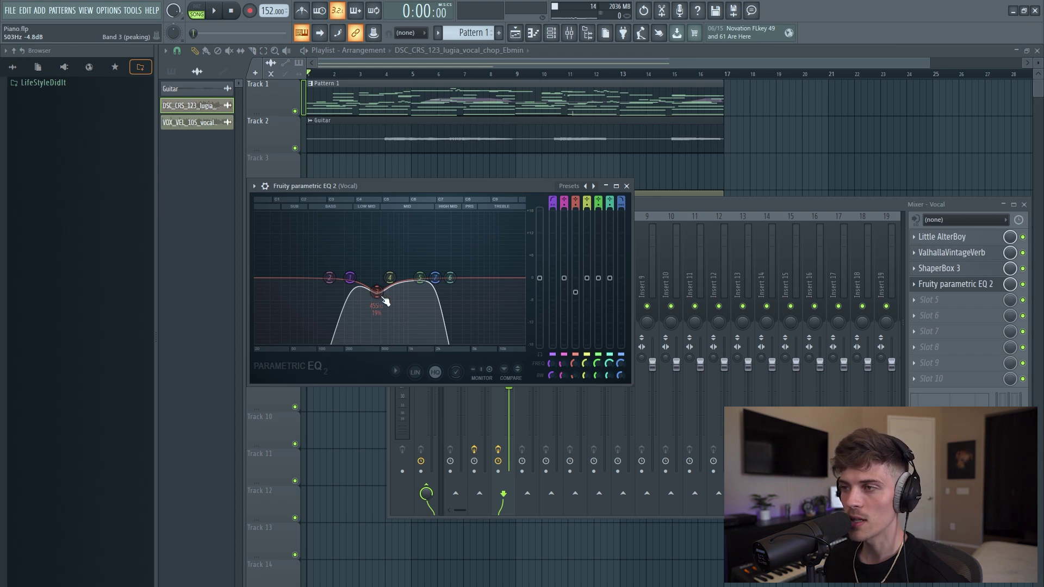
pyautogui.click(626, 186)
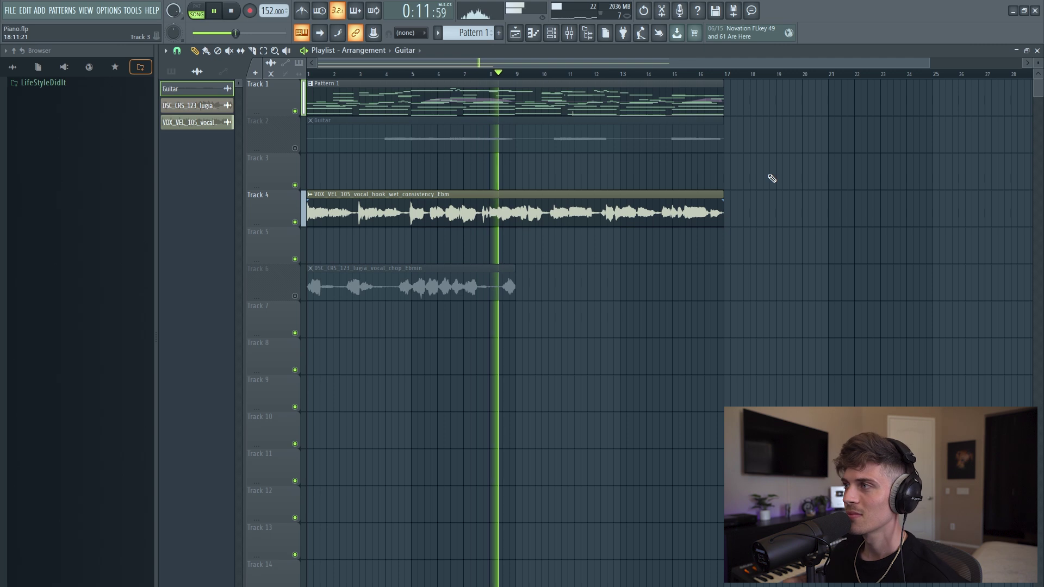
# Place copies of Pattern 1 on Track 1 and the vocal chop on Track 6 at bar 17, and unmute Track 6
pyautogui.click(707, 100)
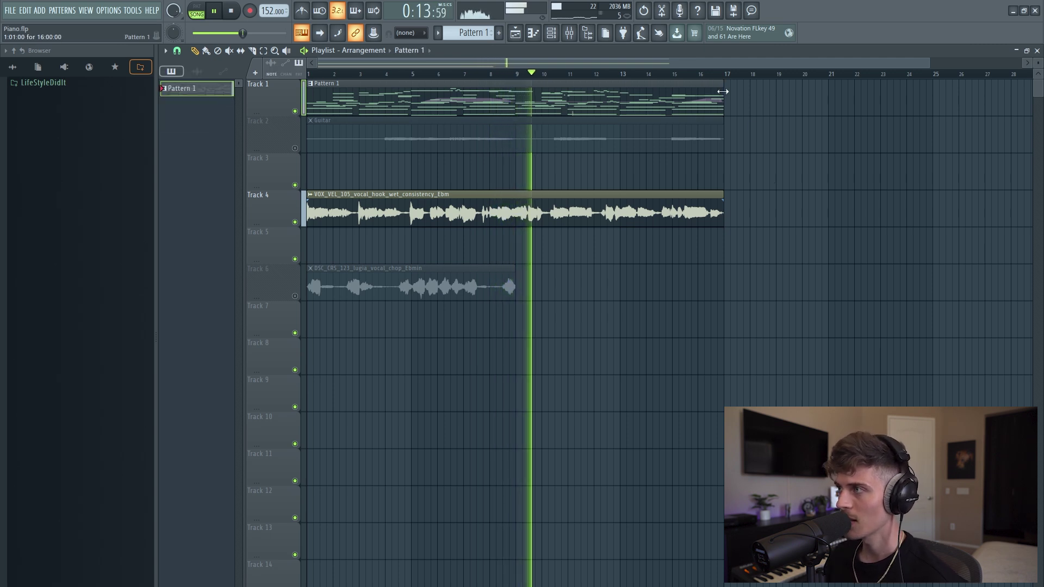
pyautogui.click(731, 101)
pyautogui.click(489, 295)
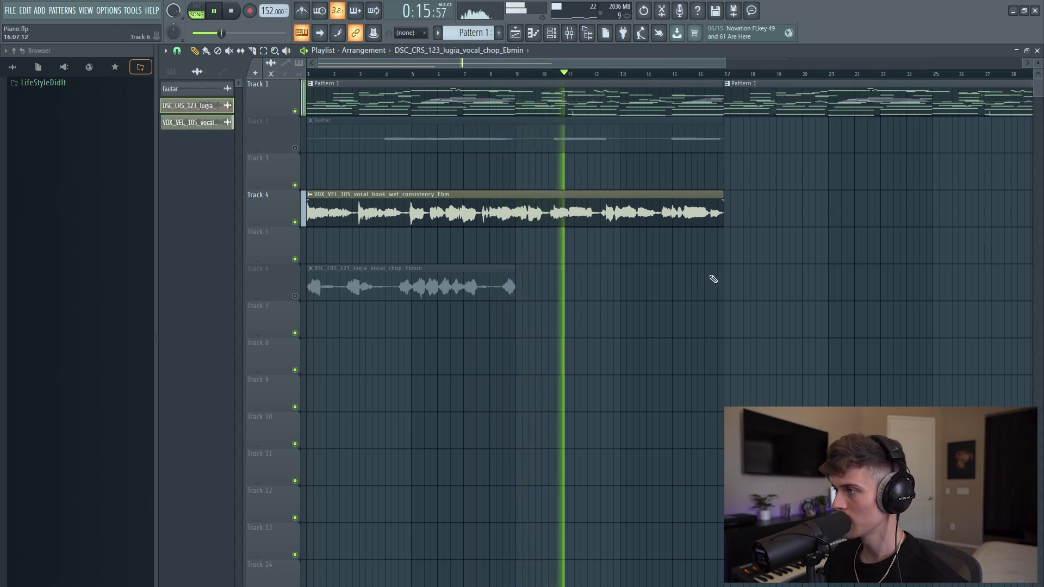
pyautogui.click(729, 285)
pyautogui.click(294, 296)
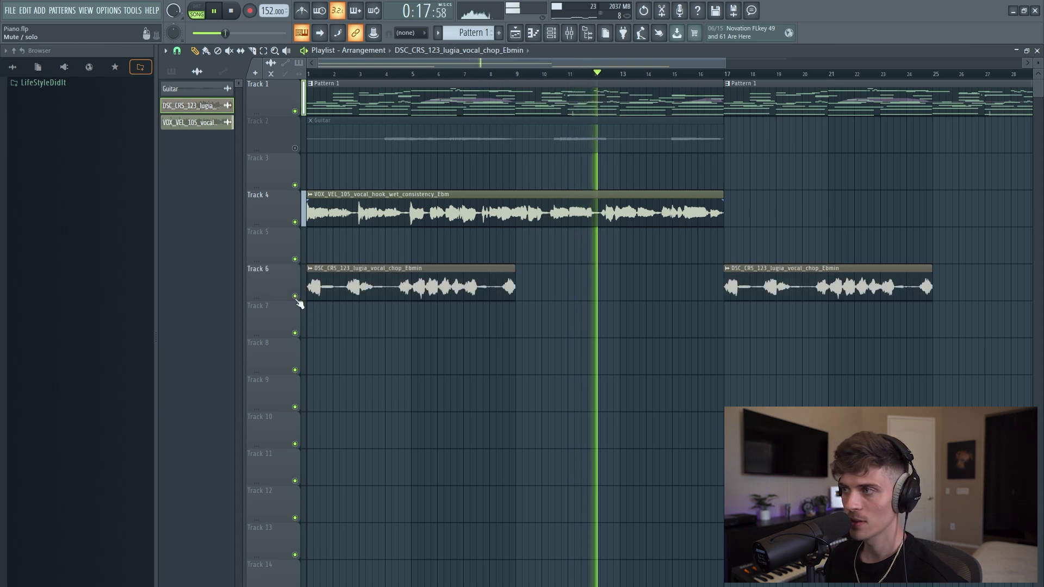
# Place a unique copy of the vocal chop on Track 6 at bar 25 and set its channel volume to 44%
pyautogui.scroll(-4, 481, 79)
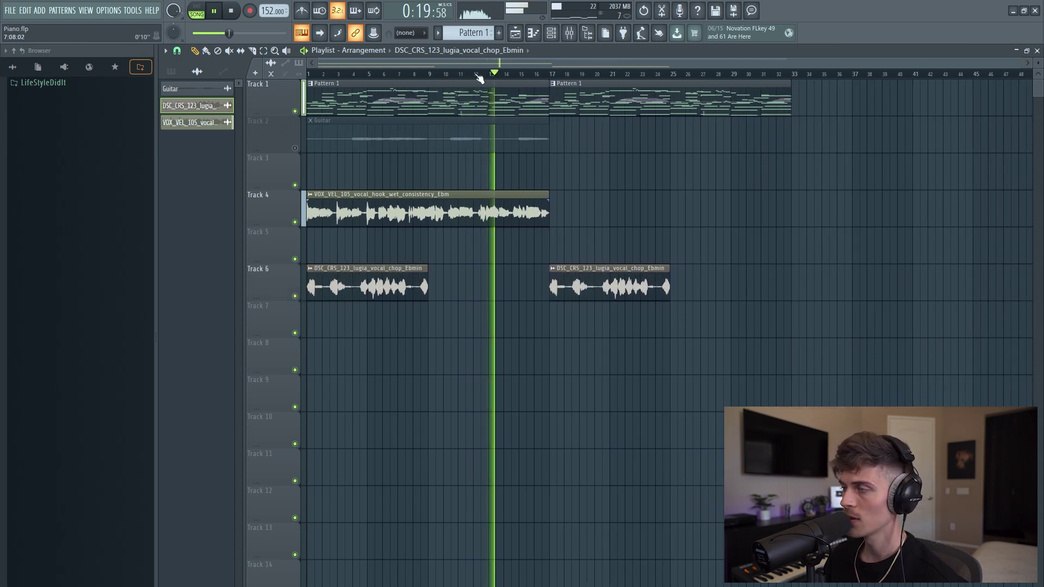
pyautogui.doubleClick(603, 279)
pyautogui.moveTo(750, 320); pyautogui.dragTo(750, 345)
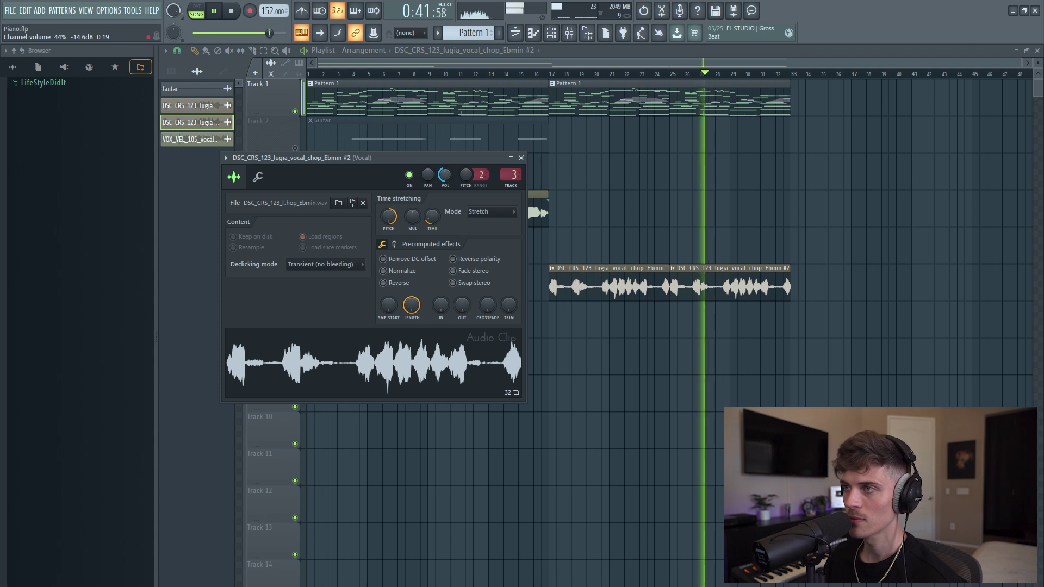
pyautogui.press('Escape')
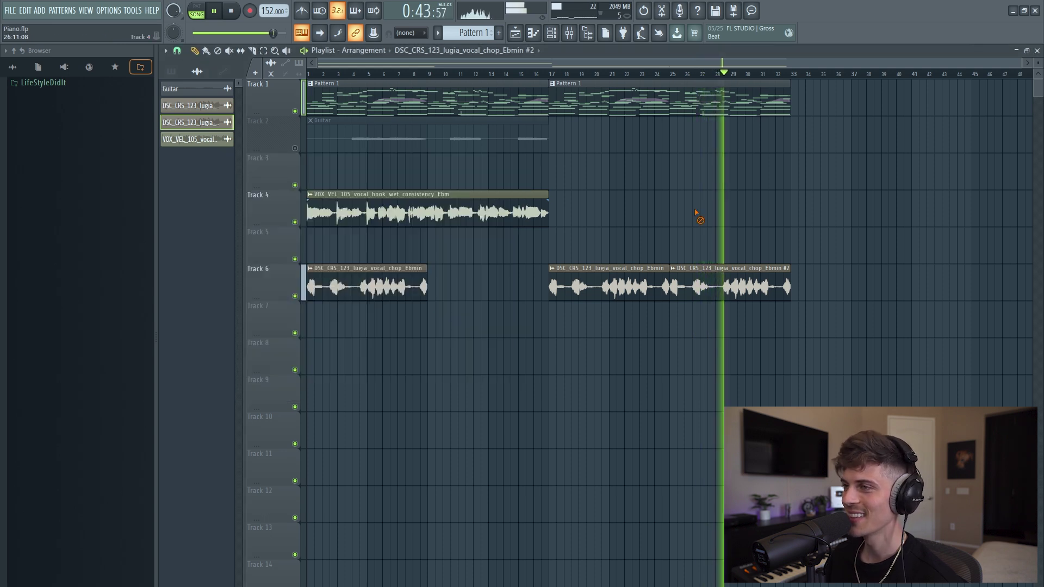
# Remove the vocal chop at bar 1 on Track 6 and both Guitar clips on Track 2
pyautogui.rightClick(370, 285)
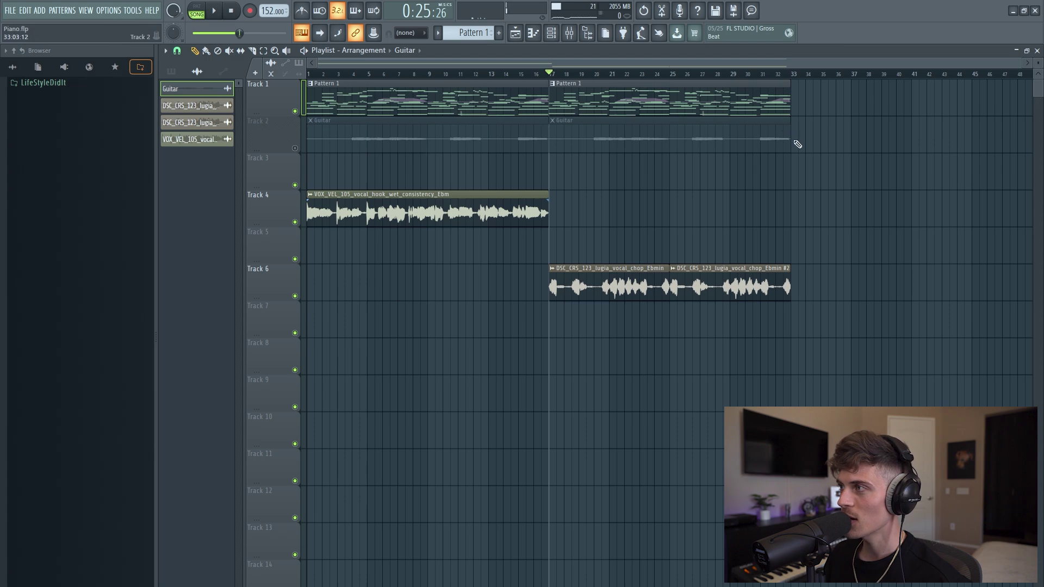
pyautogui.rightClick(644, 147)
pyautogui.rightClick(384, 142)
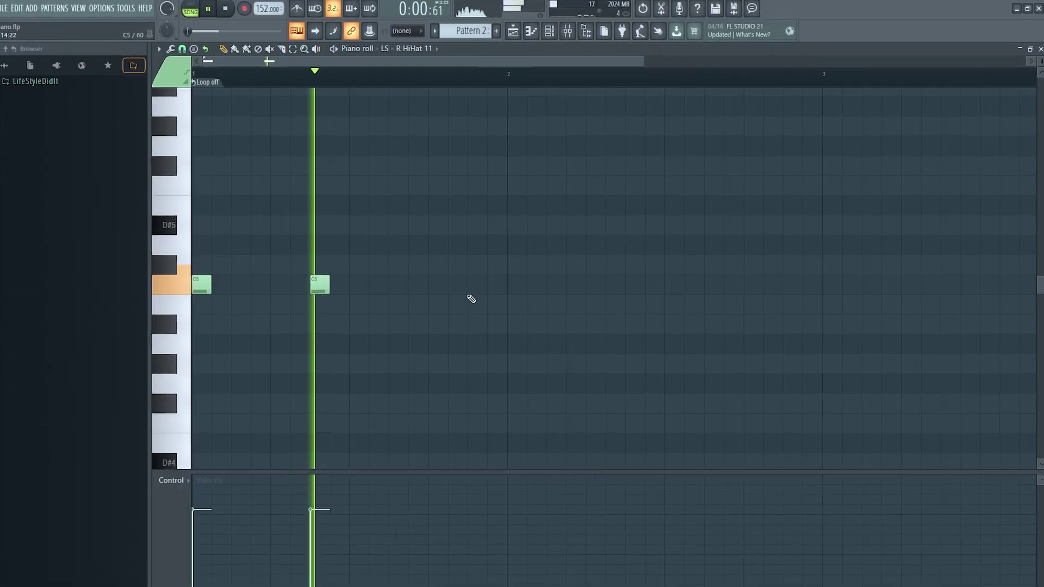
# Add C5 hi-hat notes on step 13 of bar 1 and steps 5, 9, 11 and 15 of bar 2, lowering the second note's velocity to 52%
pyautogui.click(434, 288)
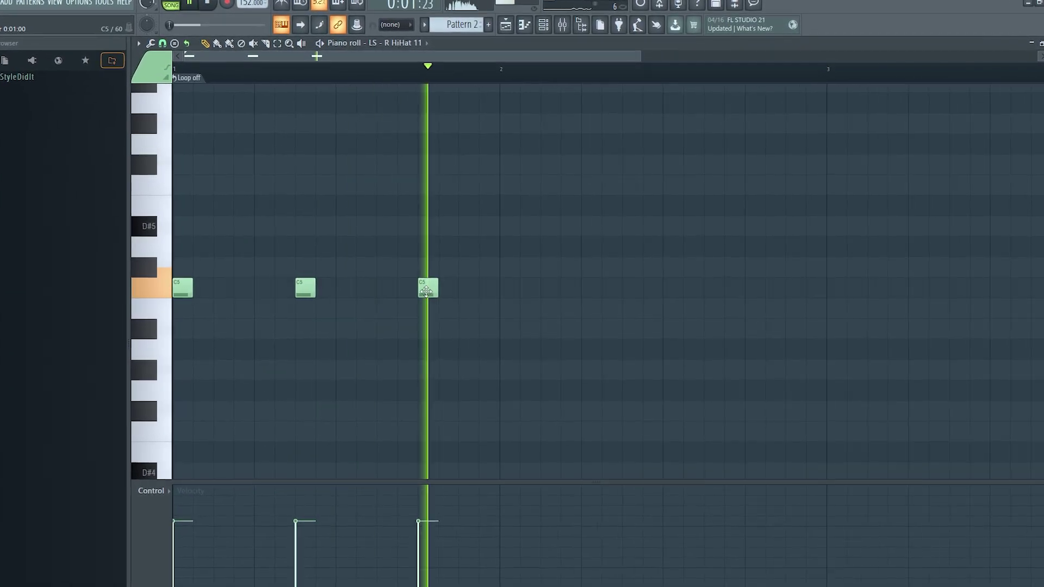
pyautogui.moveTo(296, 583); pyautogui.dragTo(297, 579)
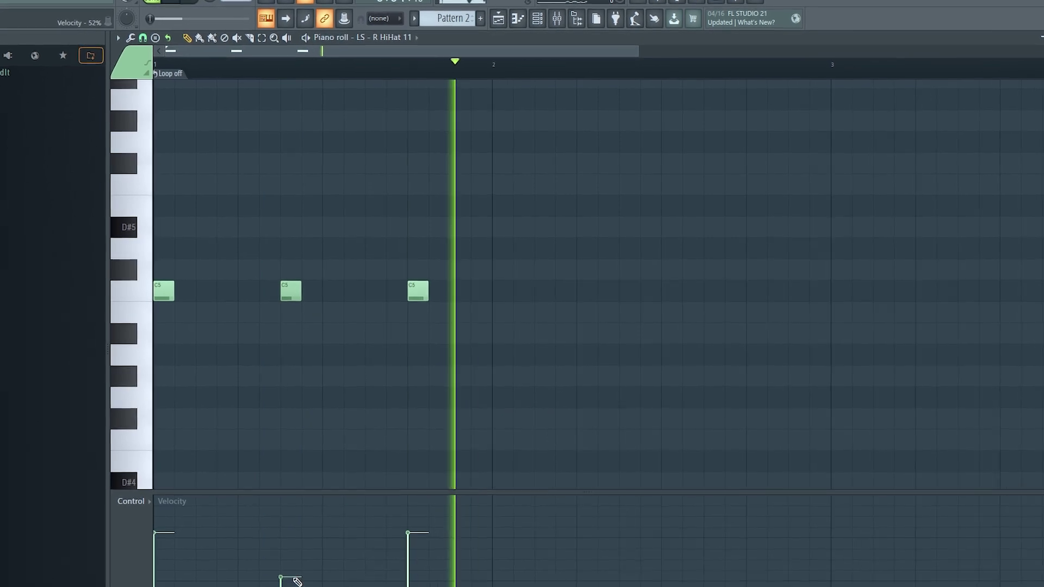
pyautogui.click(589, 298)
pyautogui.press('space')
pyautogui.click(705, 298)
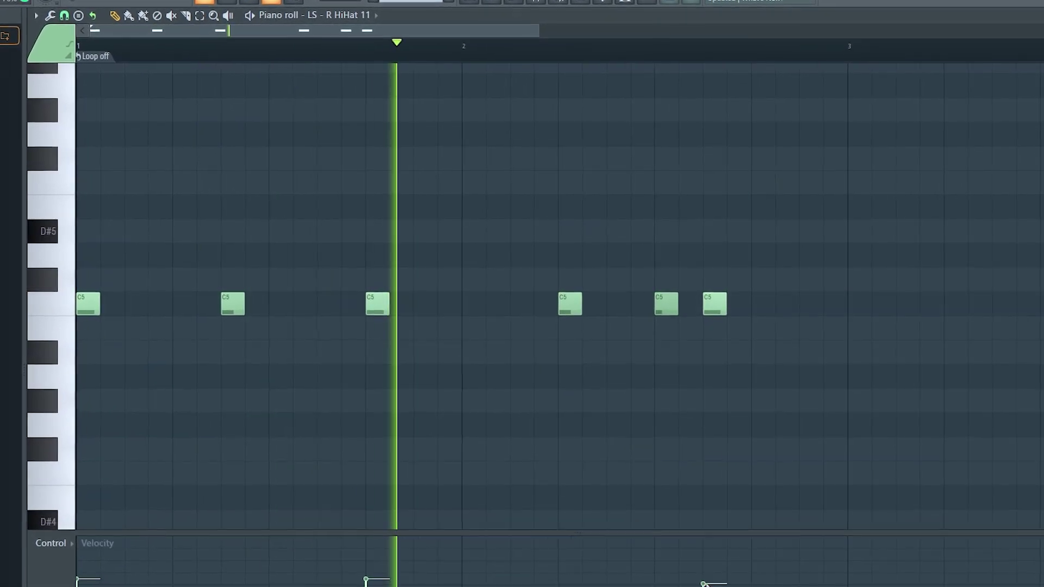
pyautogui.press('space')
pyautogui.click(815, 308)
pyautogui.press('space')
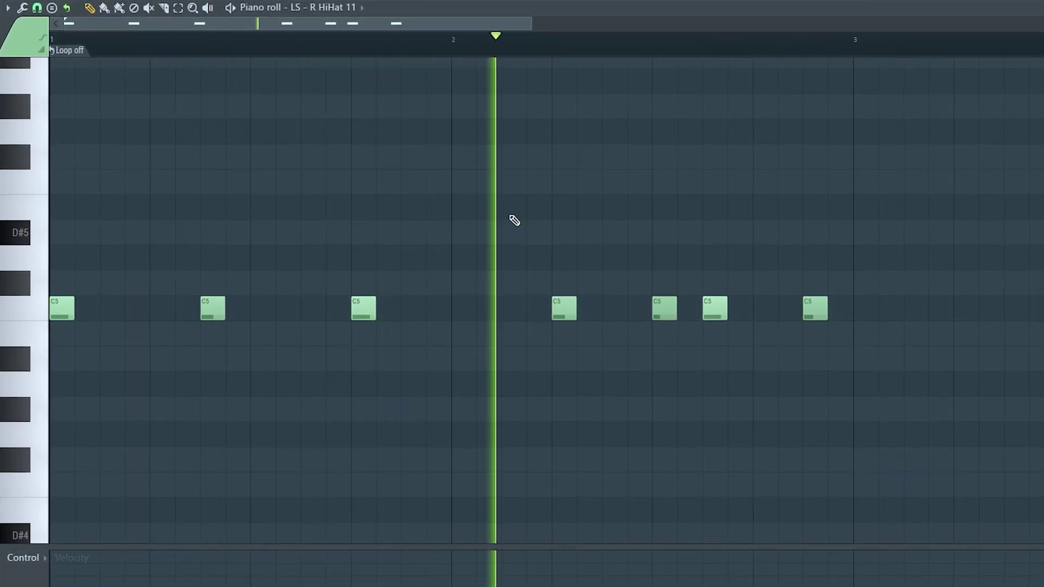
# Duplicate the whole two-bar hi-hat sequence into bars 3 and 4
pyautogui.scroll(-2, 398, 50)
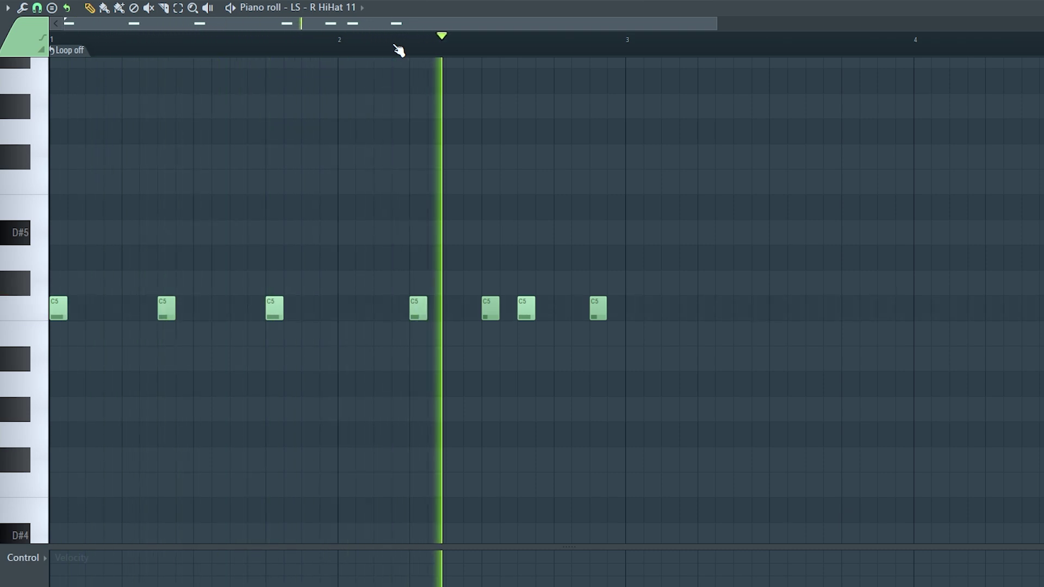
pyautogui.scroll(-2, 397, 47)
pyautogui.moveTo(252, 146); pyautogui.dragTo(553, 344)
pyautogui.hotkey('ctrl', 'a')
pyautogui.hotkey('ctrl', 'b')
pyautogui.click(474, 358)
# Change the piano roll's snap setting and add short G#4 hi-hat roll notes at the start of bar 6
pyautogui.scroll(2, 666, 52)
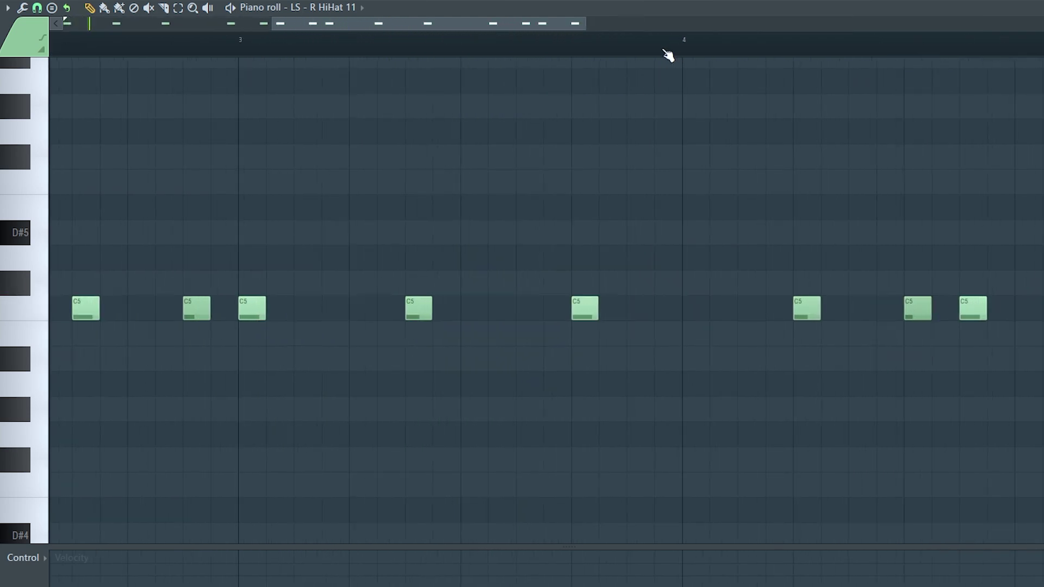
pyautogui.click(37, 7)
pyautogui.click(72, 113)
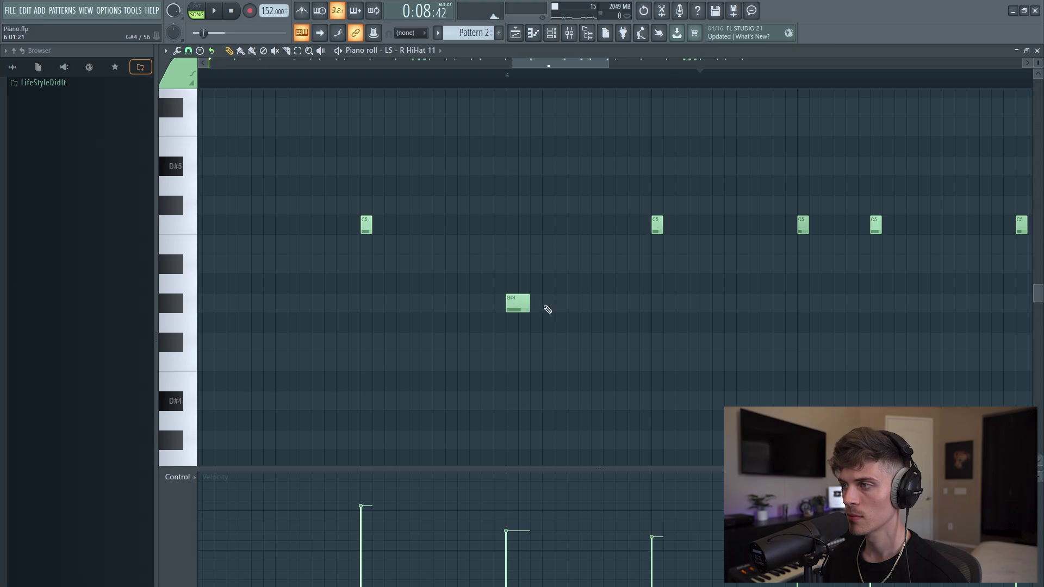
pyautogui.click(556, 305)
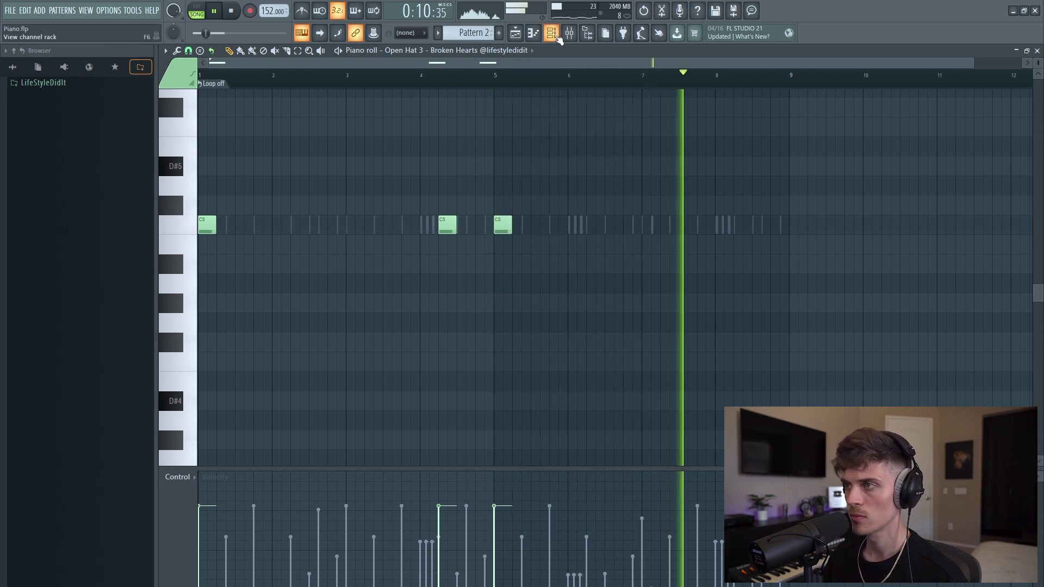
# Add LS - R Open Hat 8 from the Resupply Drum Kit's Open Hats folder as a new channel
pyautogui.click(551, 33)
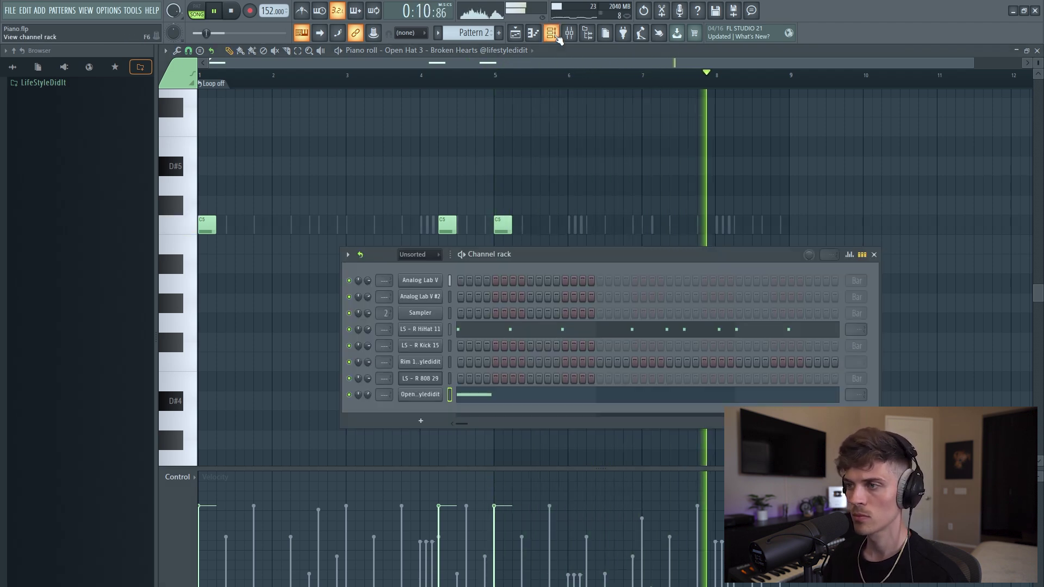
pyautogui.click(57, 84)
pyautogui.click(103, 295)
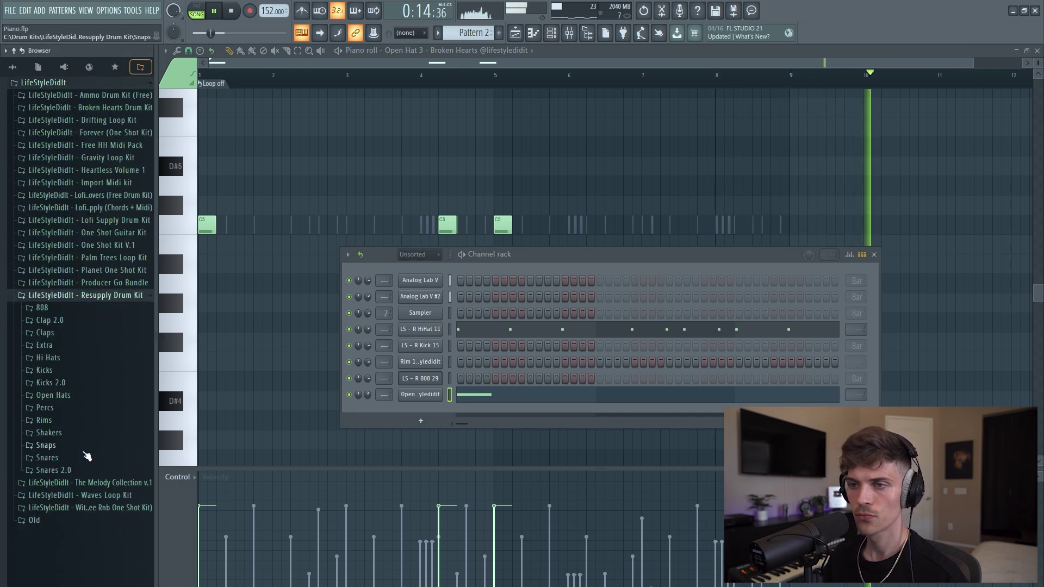
pyautogui.click(89, 399)
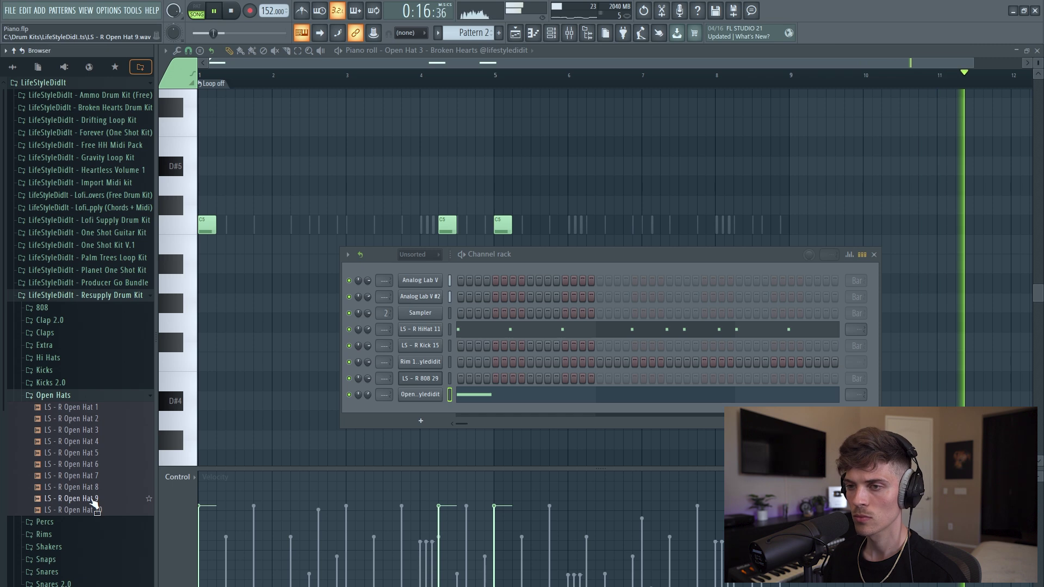
pyautogui.moveTo(435, 419); pyautogui.dragTo(427, 413)
# Open the piano roll of the LS - R Open Hat 8 channel and place C5 notes at the start of bars 3 and 7
pyautogui.rightClick(427, 412)
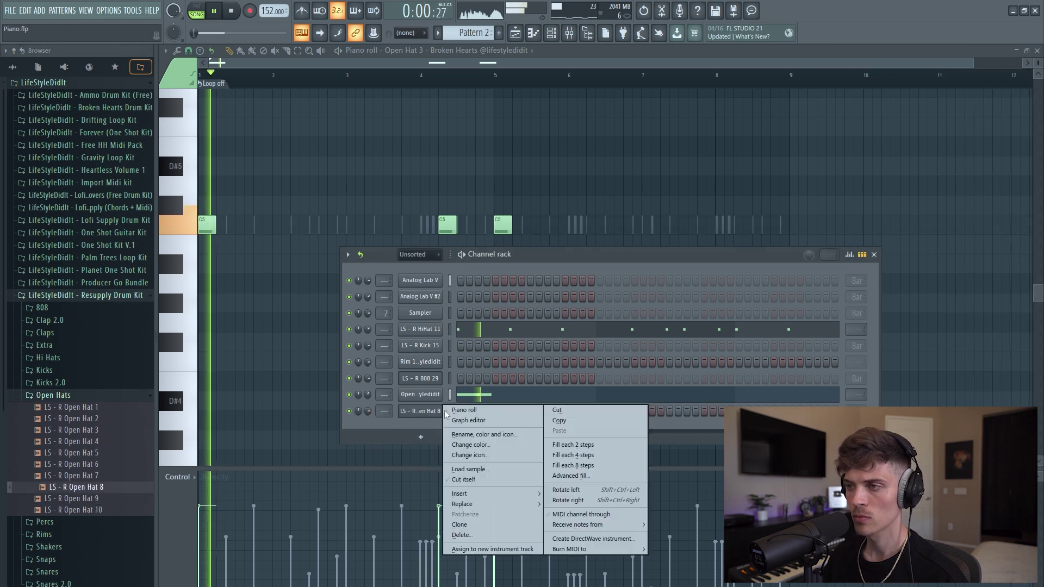
pyautogui.click(374, 415)
pyautogui.rightClick(423, 410)
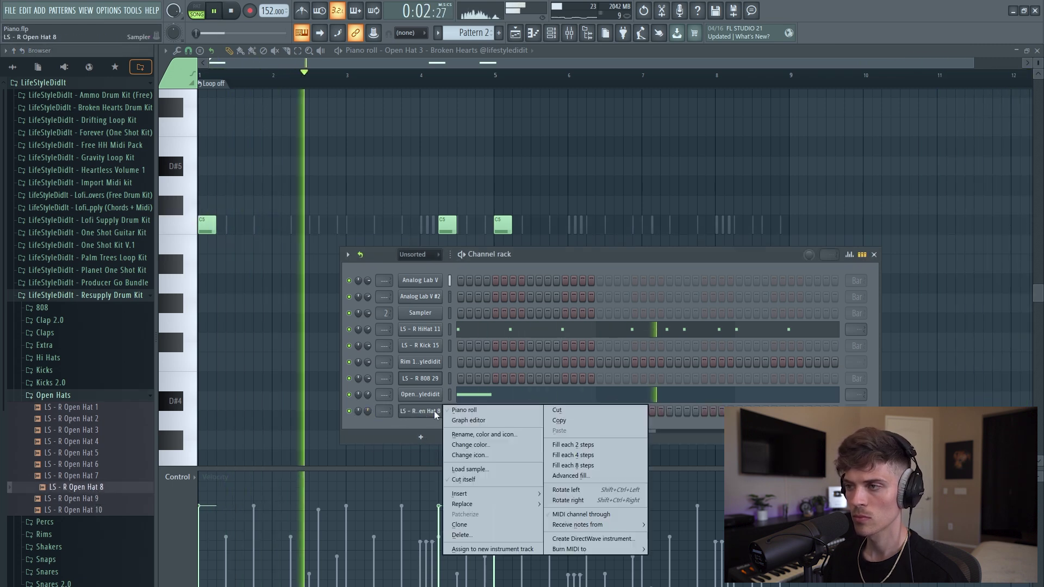
pyautogui.click(445, 410)
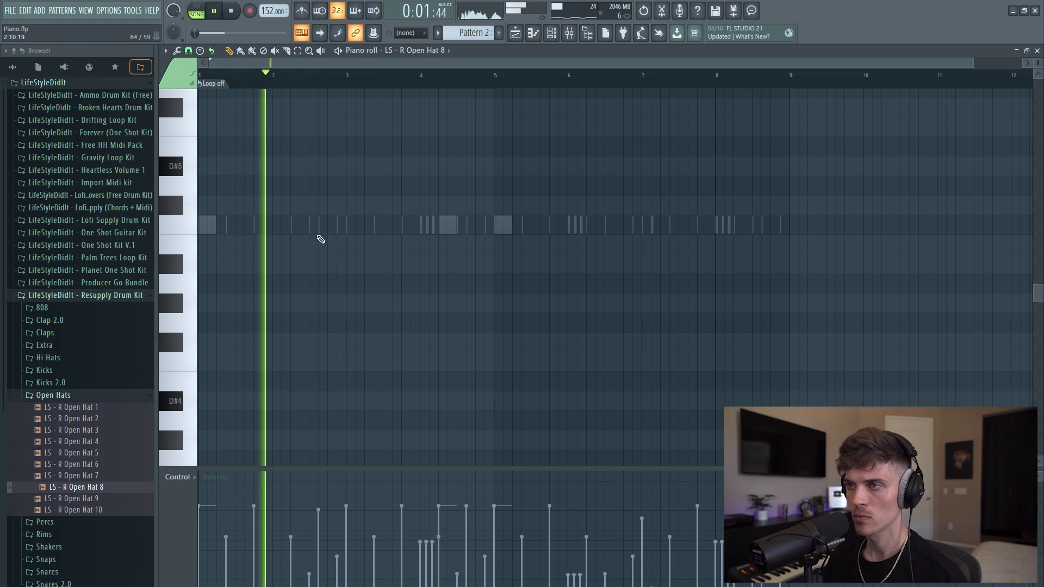
pyautogui.click(352, 224)
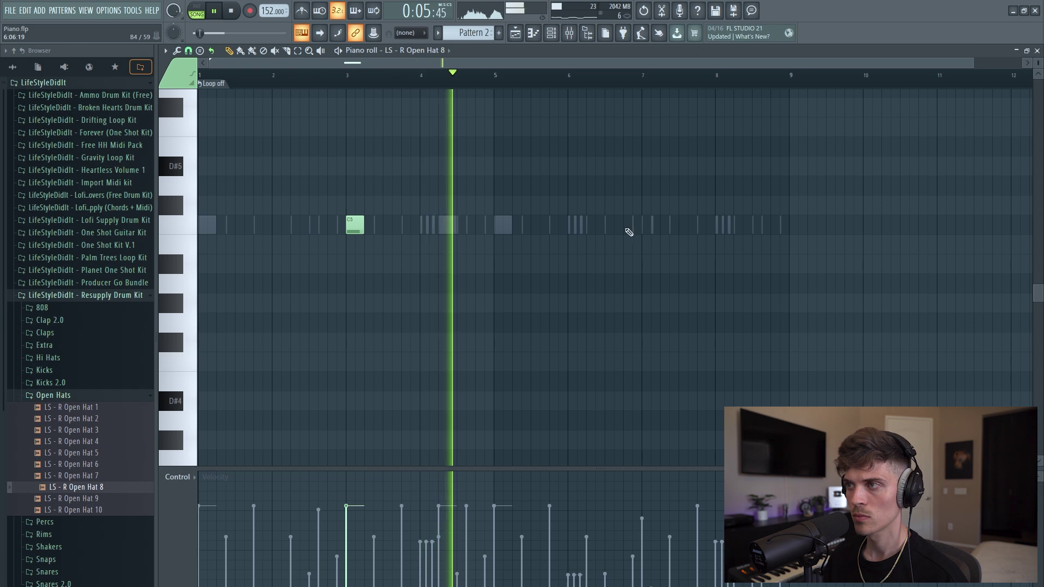
pyautogui.click(649, 224)
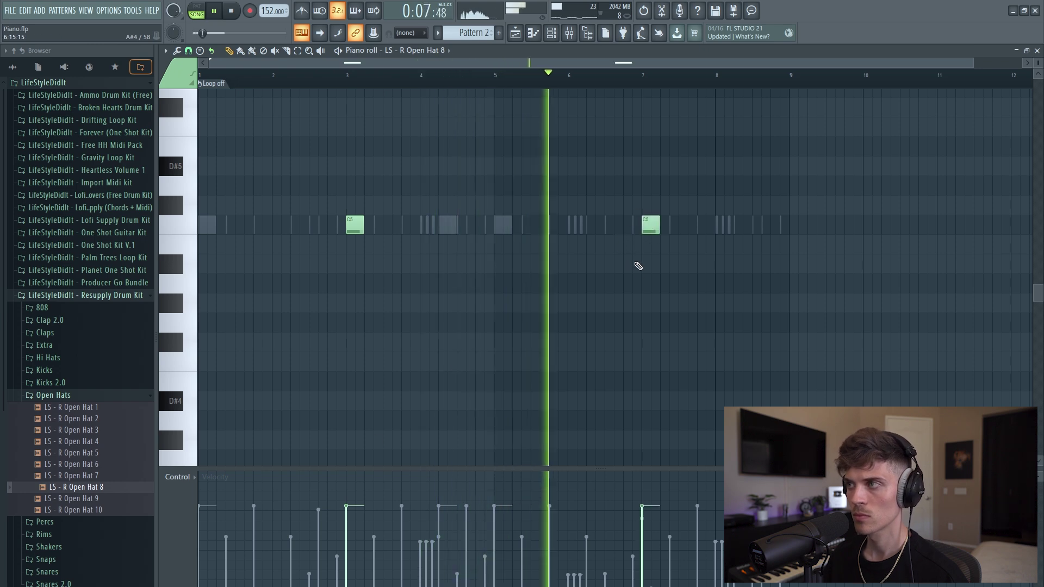
# Set the channel volume of LS - R Open Hat 8 to 43%
pyautogui.press('F6')
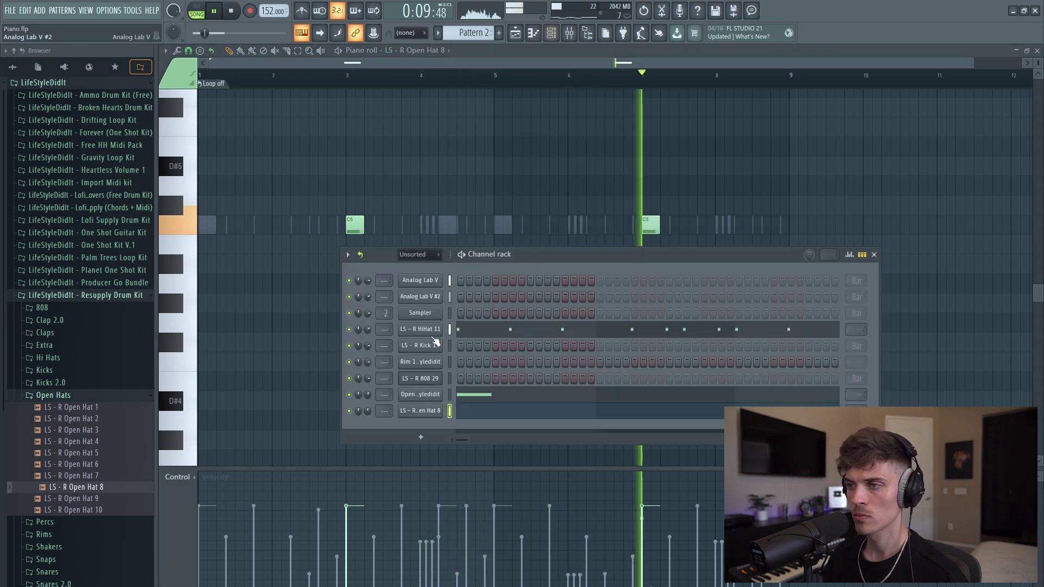
pyautogui.scroll(-3, 367, 411)
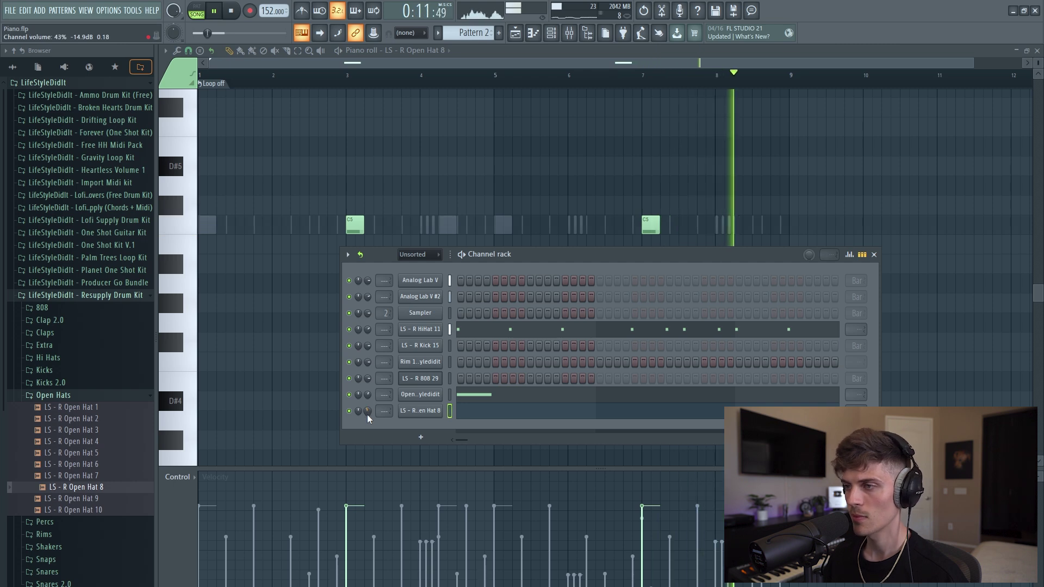
pyautogui.click(516, 35)
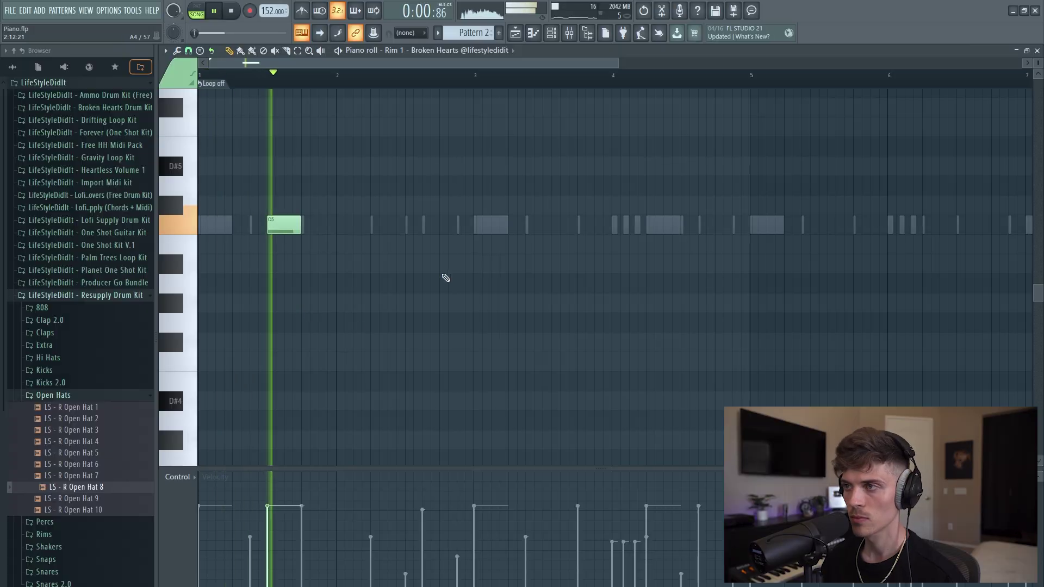
# Add C5 rim notes on step 9 of every bar from bar 2 to bar 8
pyautogui.click(419, 226)
pyautogui.click(543, 227)
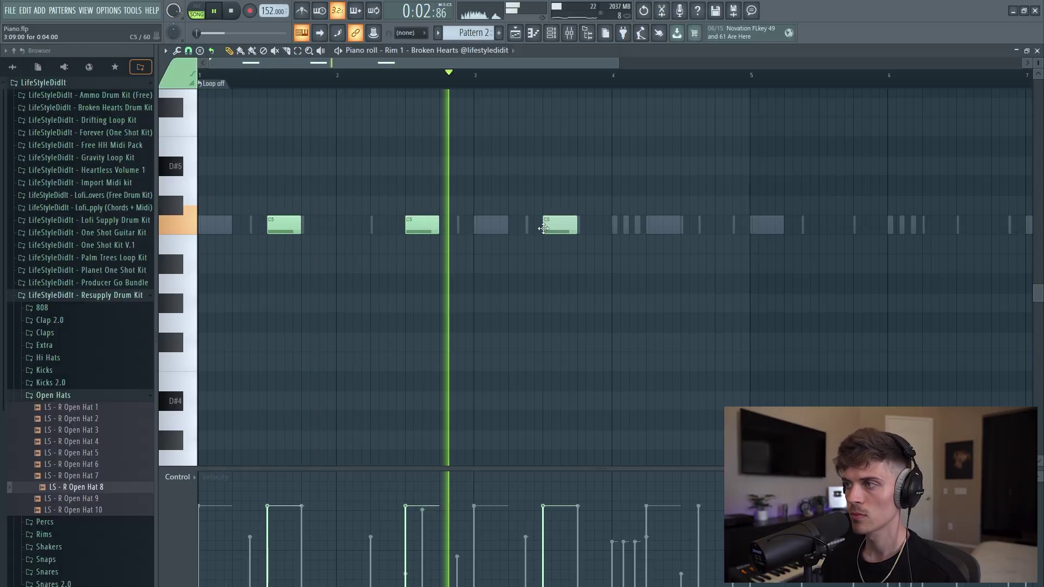
pyautogui.click(682, 227)
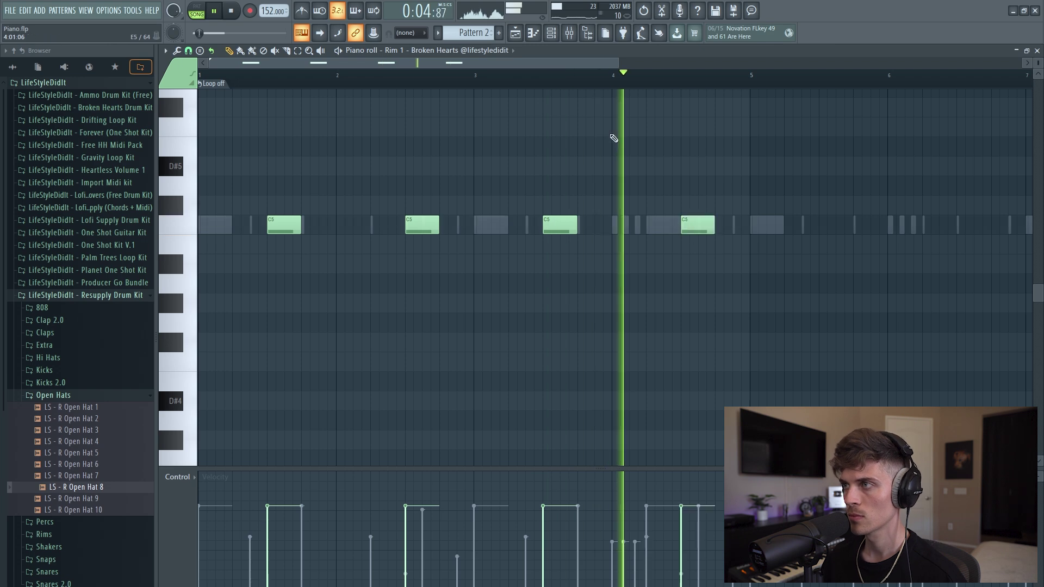
pyautogui.scroll(-3, 578, 178)
pyautogui.click(543, 227)
pyautogui.click(621, 227)
pyautogui.click(697, 227)
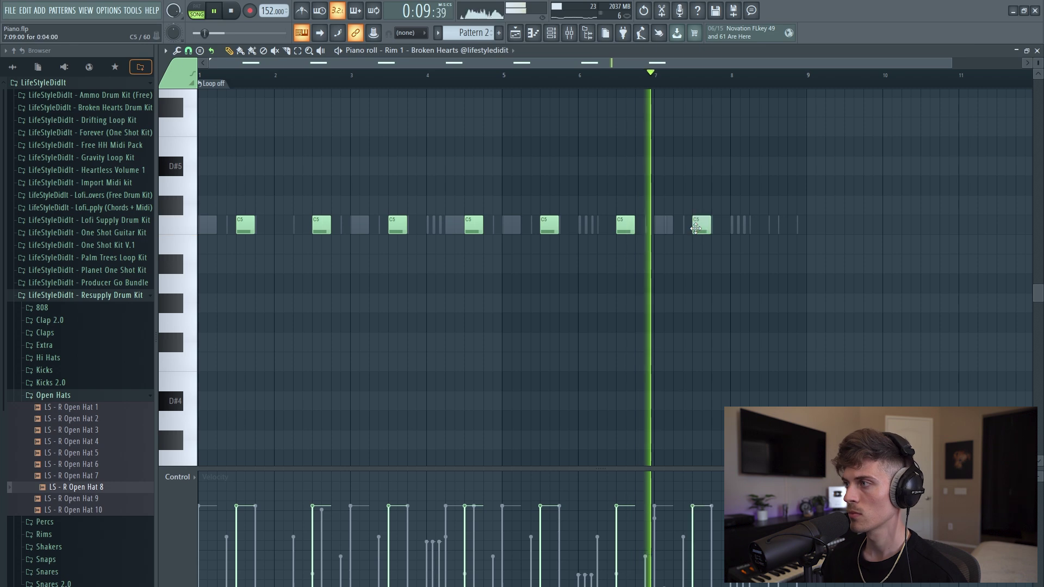
pyautogui.click(772, 227)
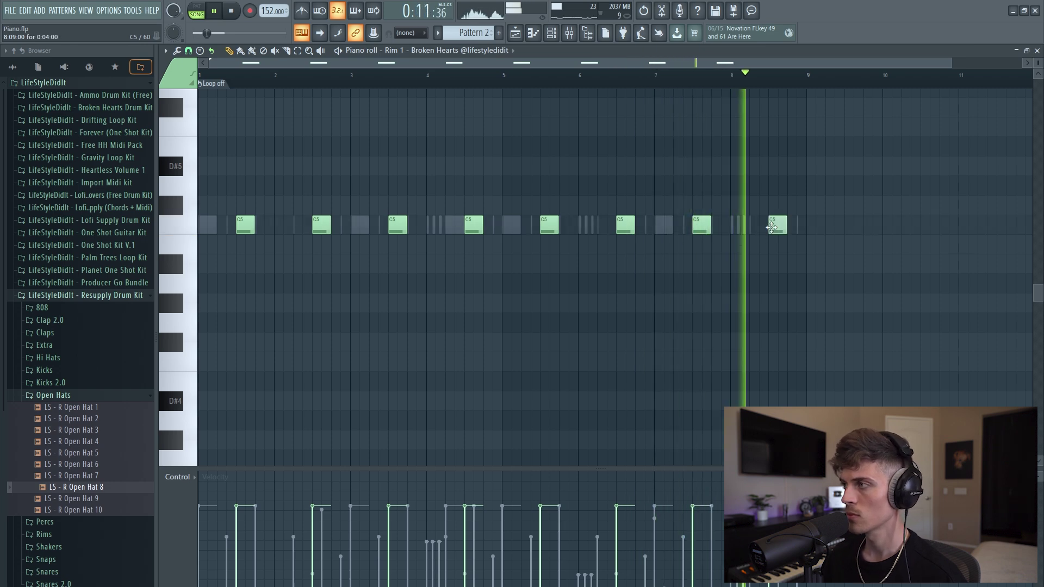
# Add LS - R Snare 24 from the Resupply Drum Kit's Snares 2.0 folder as a new channel and set its volume to 33%
pyautogui.click(551, 33)
pyautogui.click(81, 395)
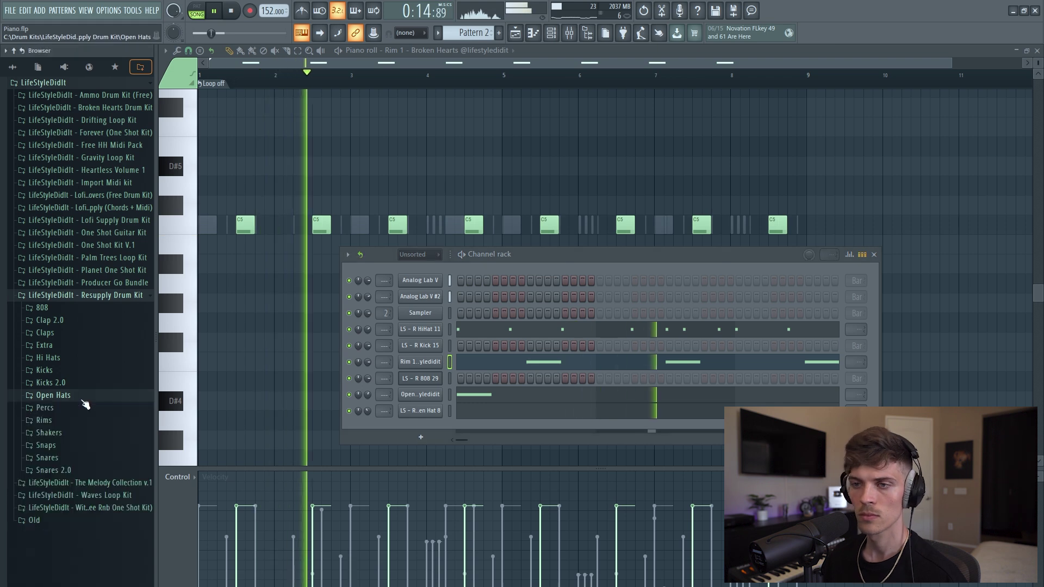
pyautogui.click(53, 471)
pyautogui.click(73, 494)
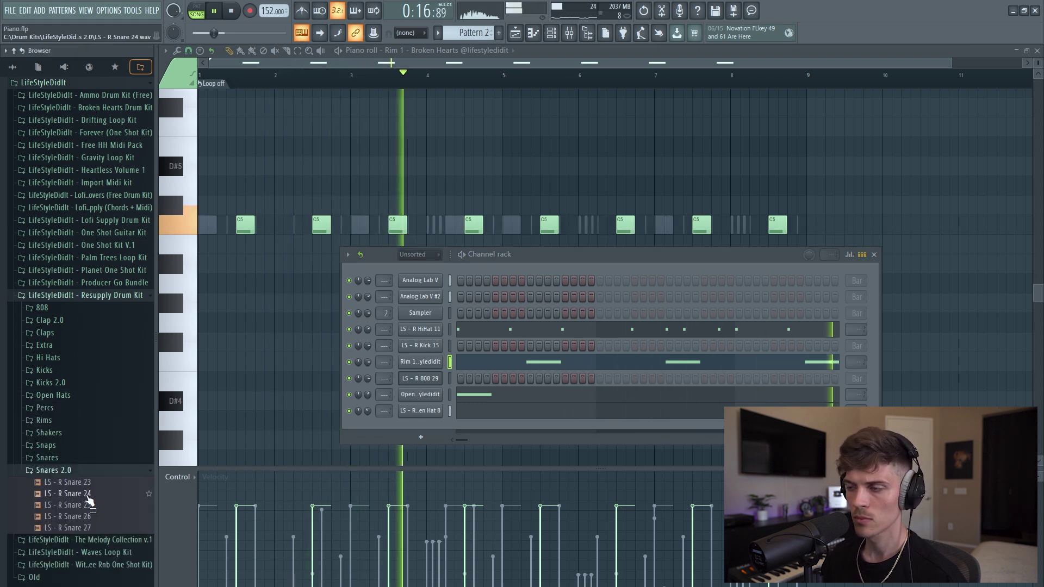
pyautogui.moveTo(412, 427); pyautogui.dragTo(367, 454)
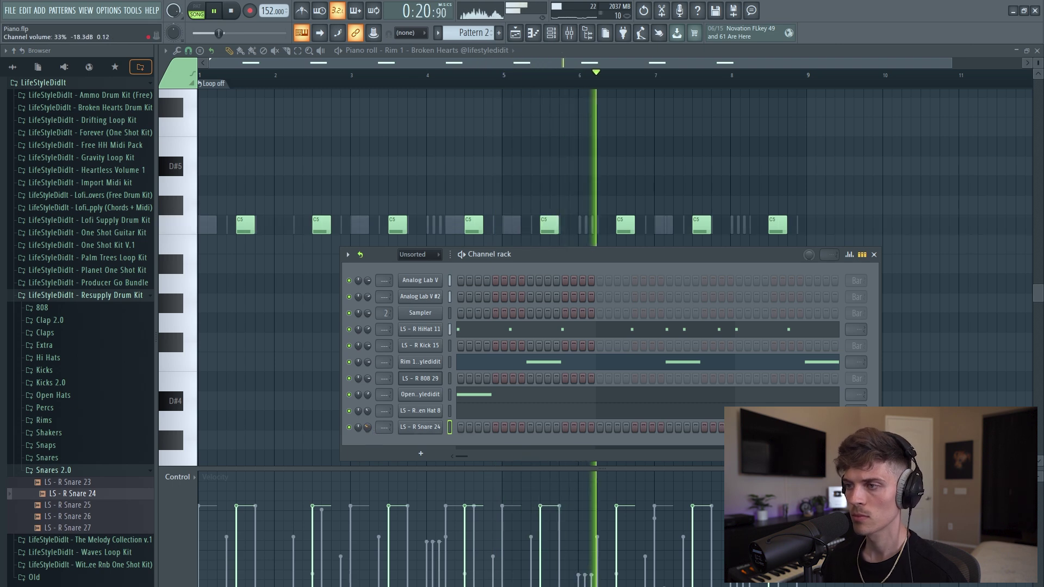
# Place a C5 note on step 3 of bar 2 in the LS - R Snare 24 piano roll and select it
pyautogui.rightClick(431, 432)
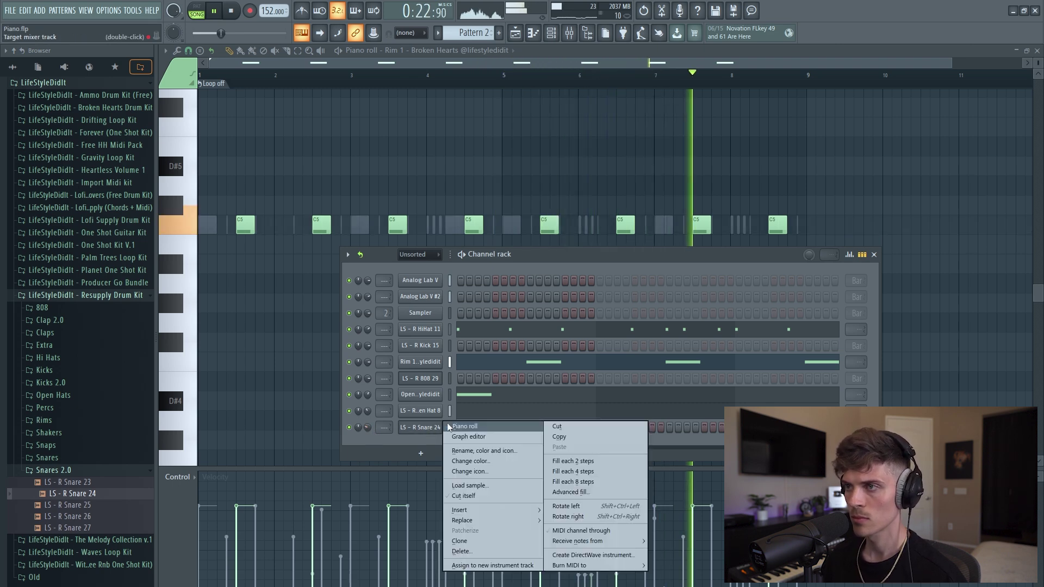
pyautogui.click(454, 427)
pyautogui.scroll(2, 299, 68)
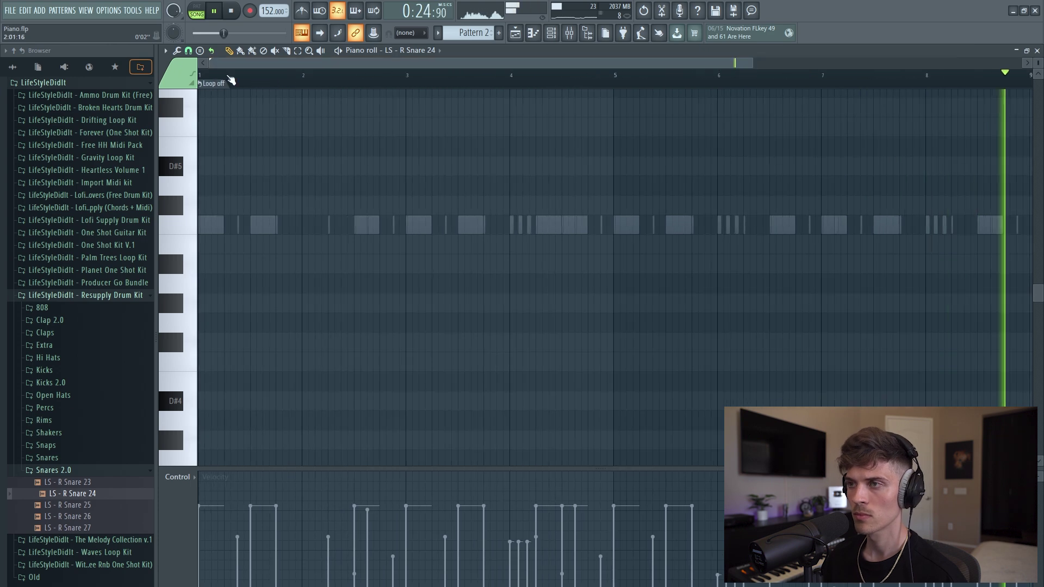
pyautogui.click(317, 226)
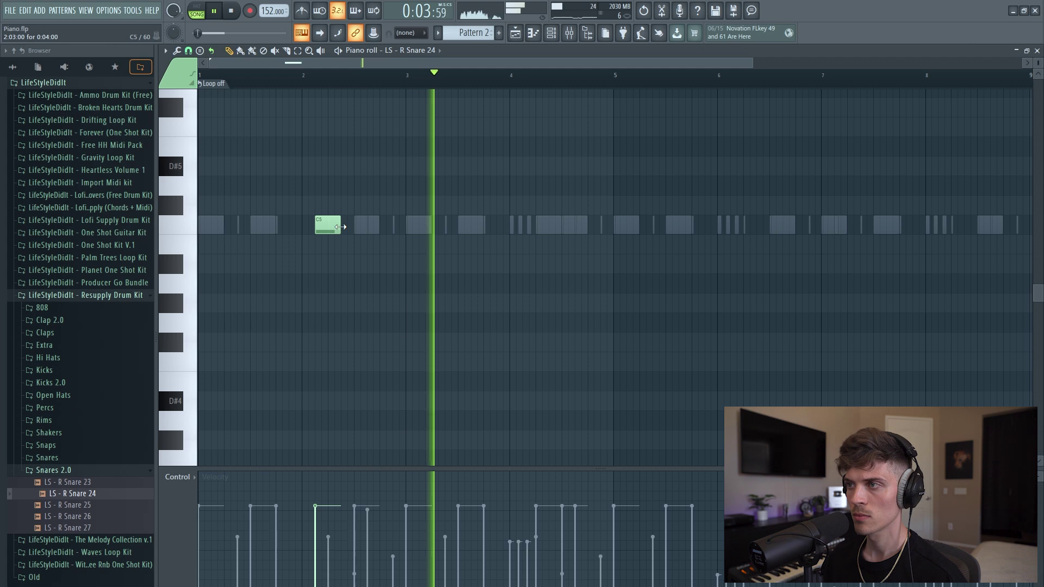
pyautogui.moveTo(299, 197); pyautogui.dragTo(354, 249)
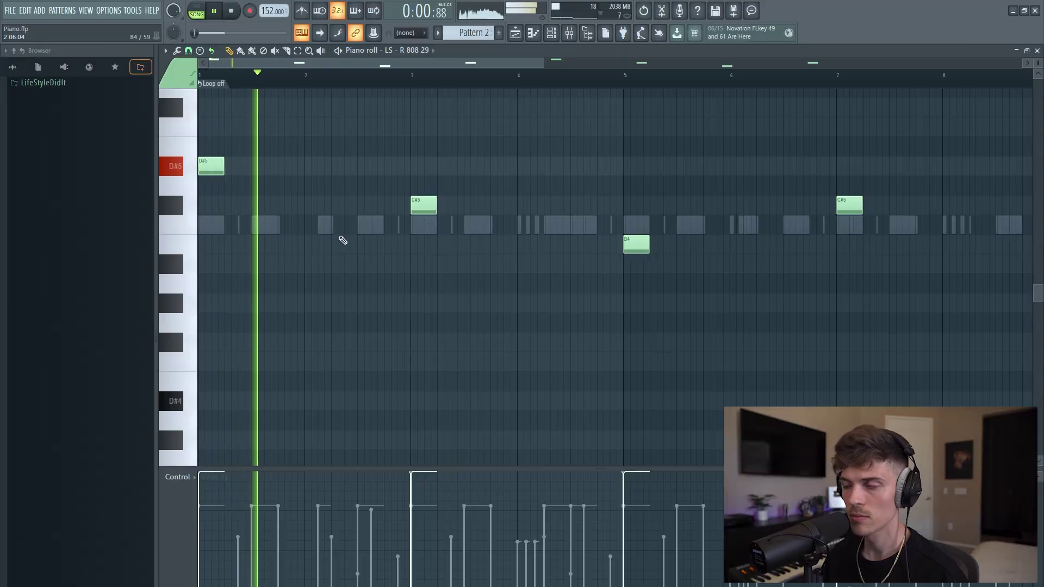
# Delete the bar 3 C#5 note in the LS - R 808 29 melody and add C#5 notes on step 5 of bars 4 and 8
pyautogui.rightClick(425, 207)
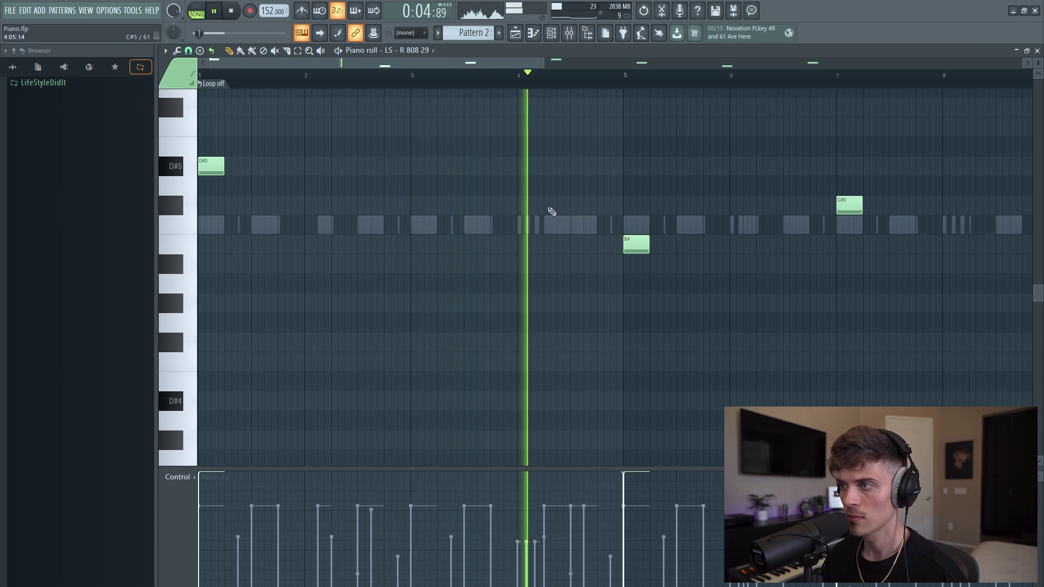
pyautogui.click(550, 209)
pyautogui.scroll(-3, 585, 82)
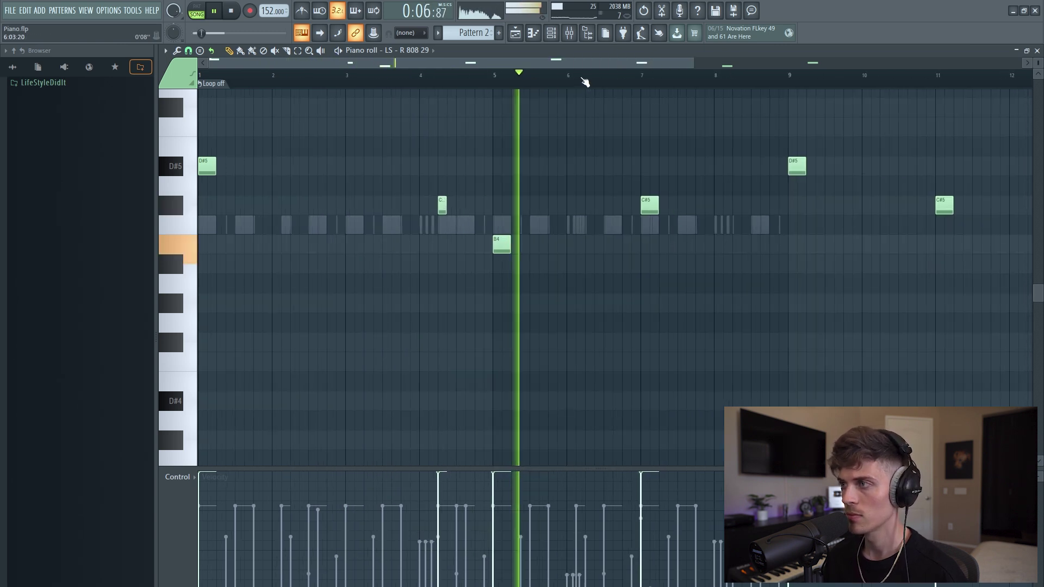
pyautogui.scroll(-1, 585, 82)
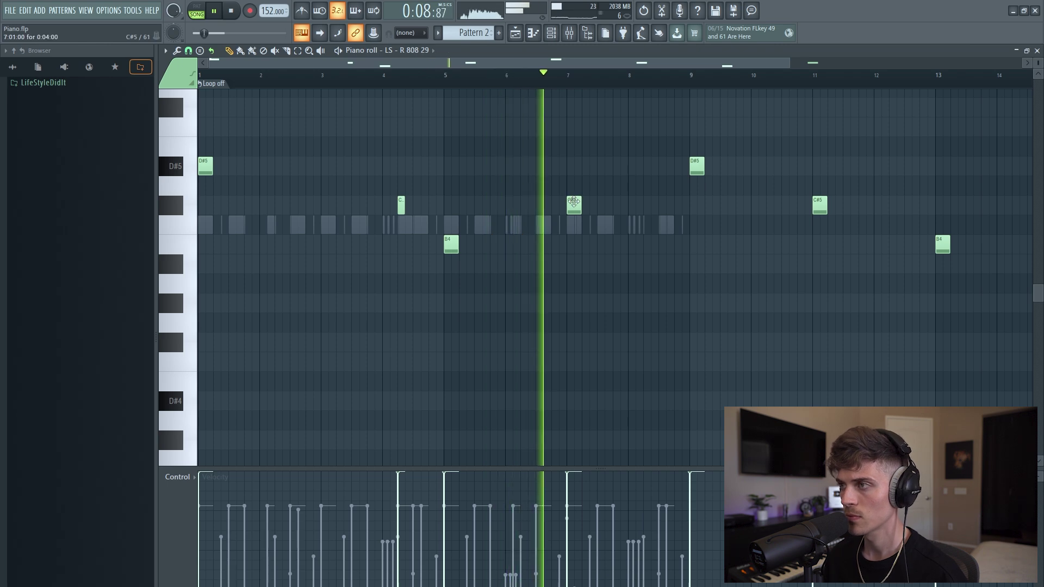
pyautogui.click(647, 206)
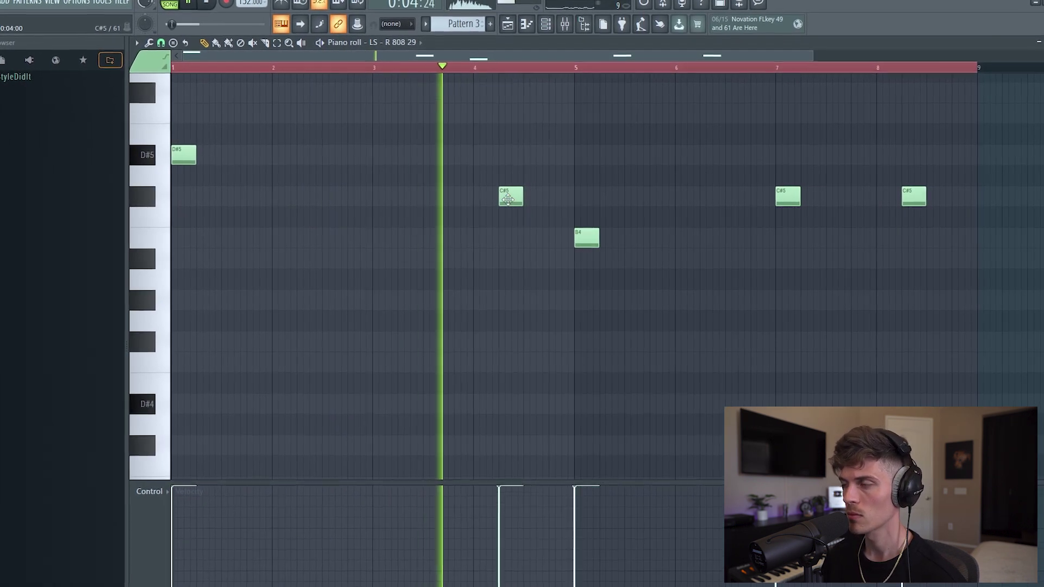
# Add a C#5 808 note on step 11 of bar 4 and delete the C#5 note at the start of bar 7
pyautogui.click(538, 199)
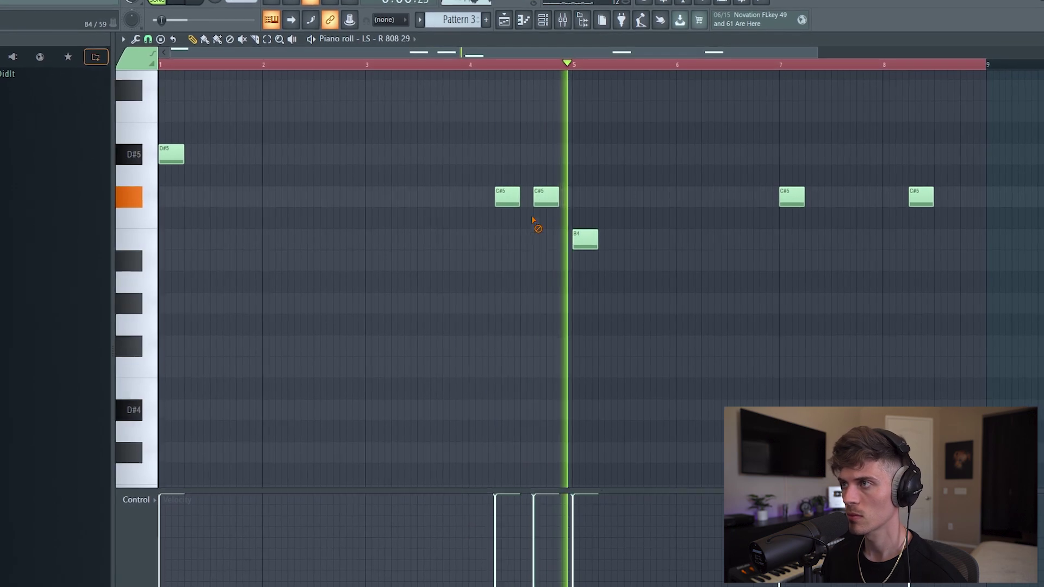
pyautogui.scroll(-2, 487, 70)
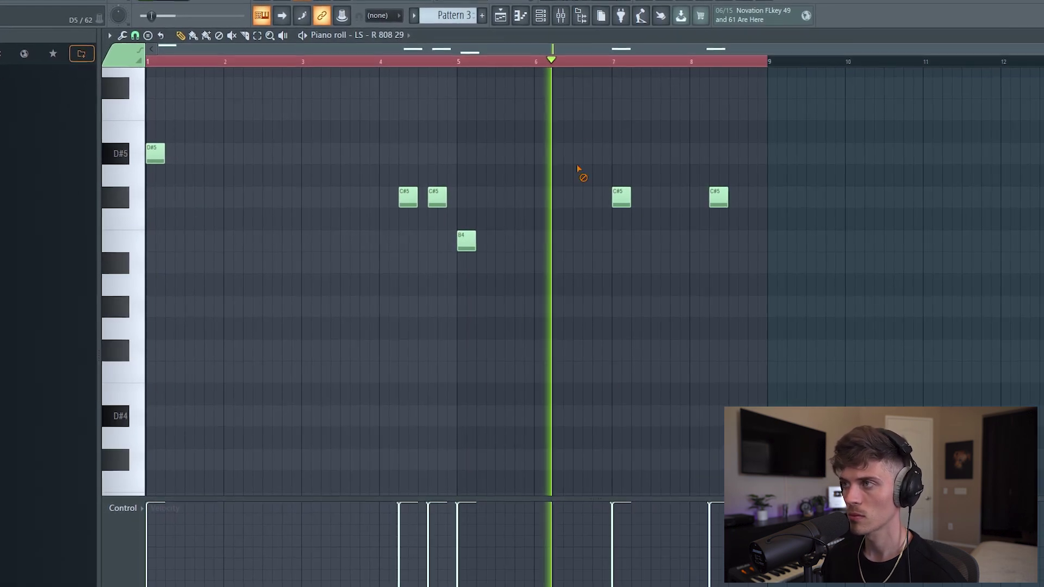
pyautogui.rightClick(622, 197)
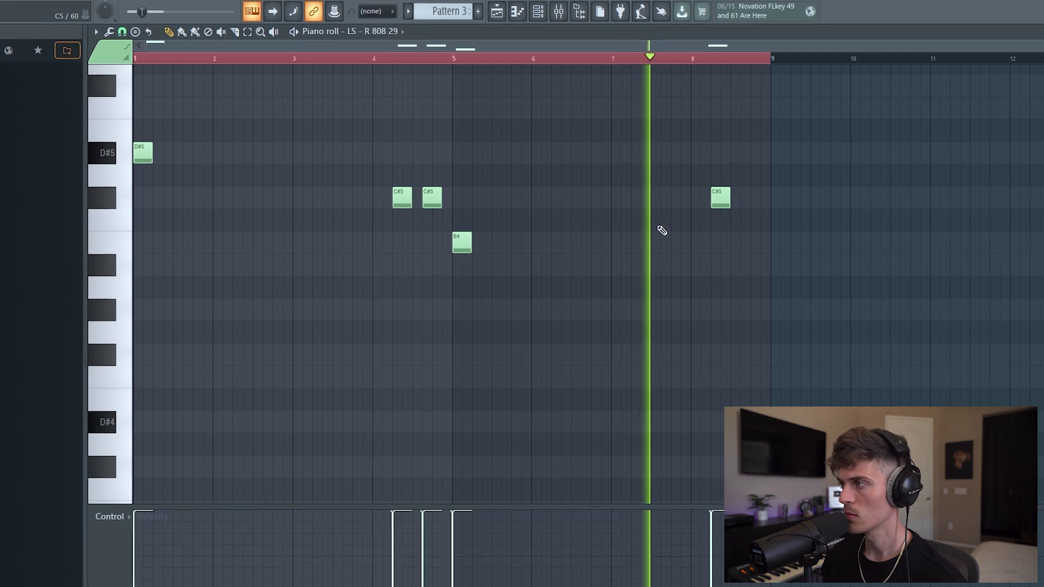
pyautogui.click(751, 205)
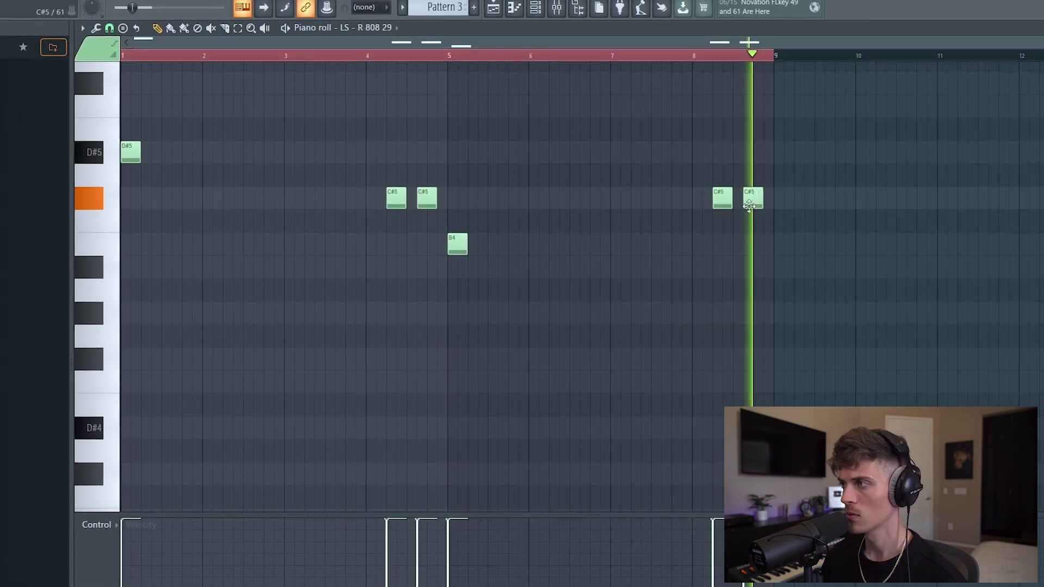
pyautogui.rightClick(756, 202)
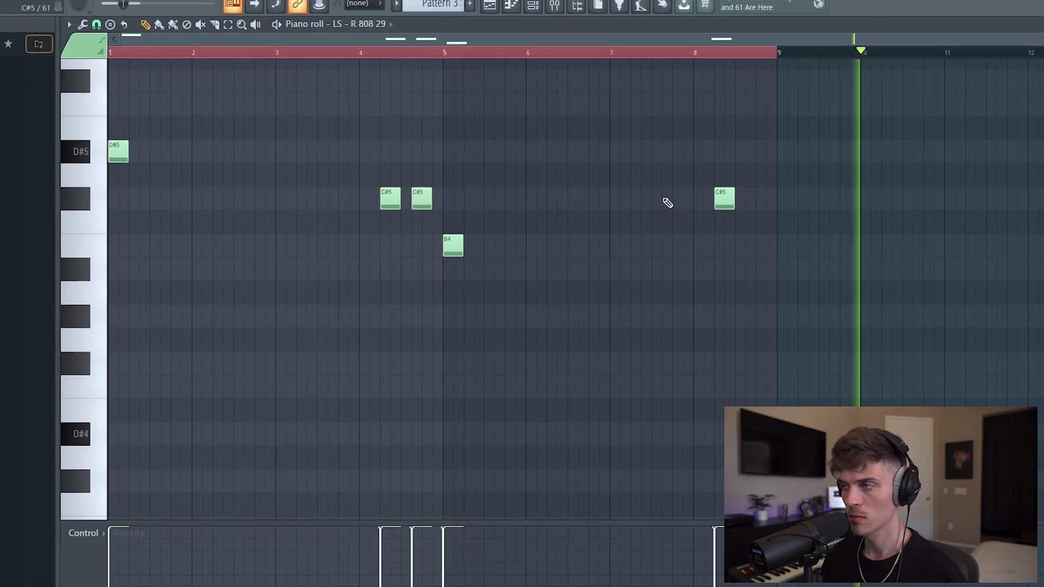
# Duplicate the eight-bar 808 melody into bars 9 to 16
pyautogui.hotkey('ctrl', 'b')
pyautogui.click(613, 177)
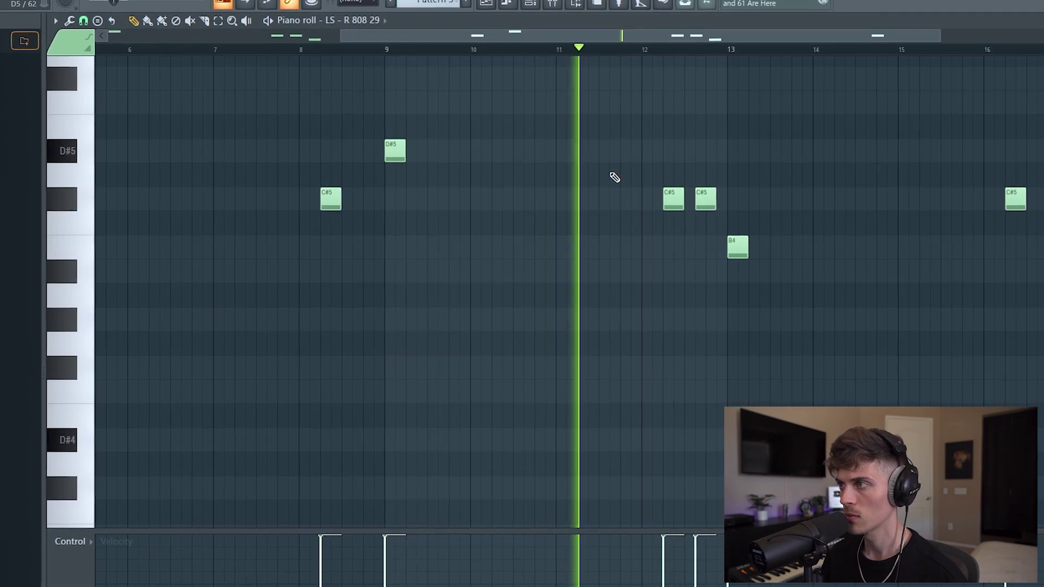
pyautogui.scroll(3, 784, 55)
# Raise the 808 note at the start of bar 13 an octave to B5 and add a B4 note on step 13 of that bar
pyautogui.moveTo(715, 186); pyautogui.dragTo(731, 272)
pyautogui.hotkey('ctrl', 'Up')
pyautogui.click(560, 43)
pyautogui.scroll(-2, 584, 36)
pyautogui.keyDown('ctrl'); pyautogui.click(537, 76); pyautogui.keyUp('ctrl')
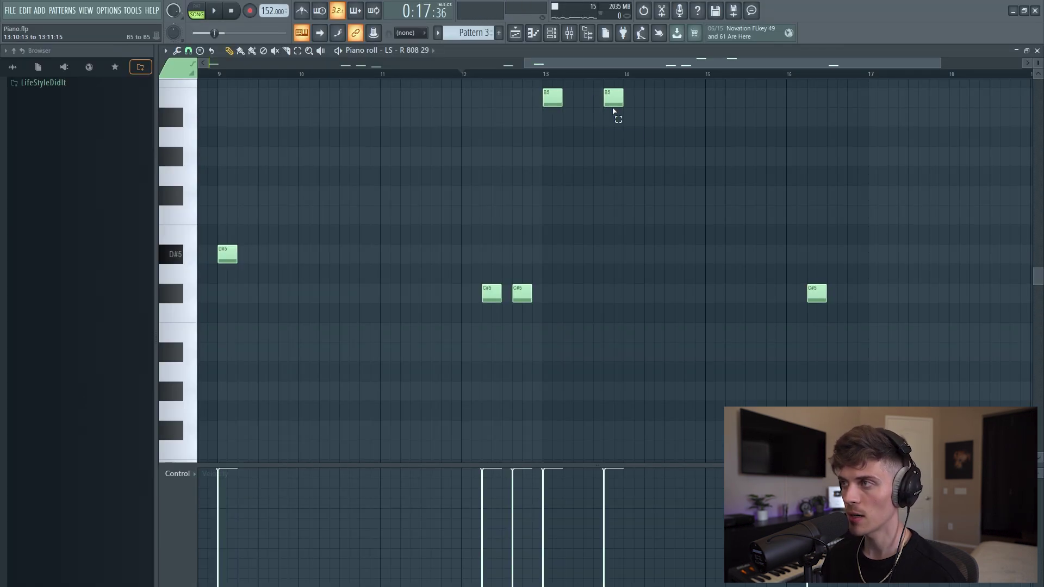
pyautogui.press('space')
pyautogui.hotkey('ctrl', 'd')
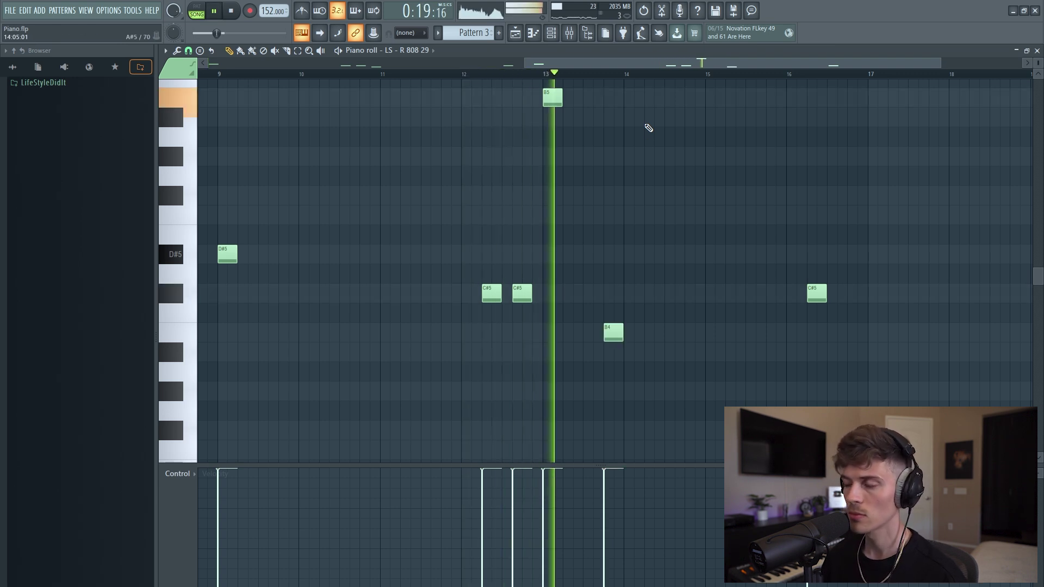
pyautogui.scroll(-3, 711, 82)
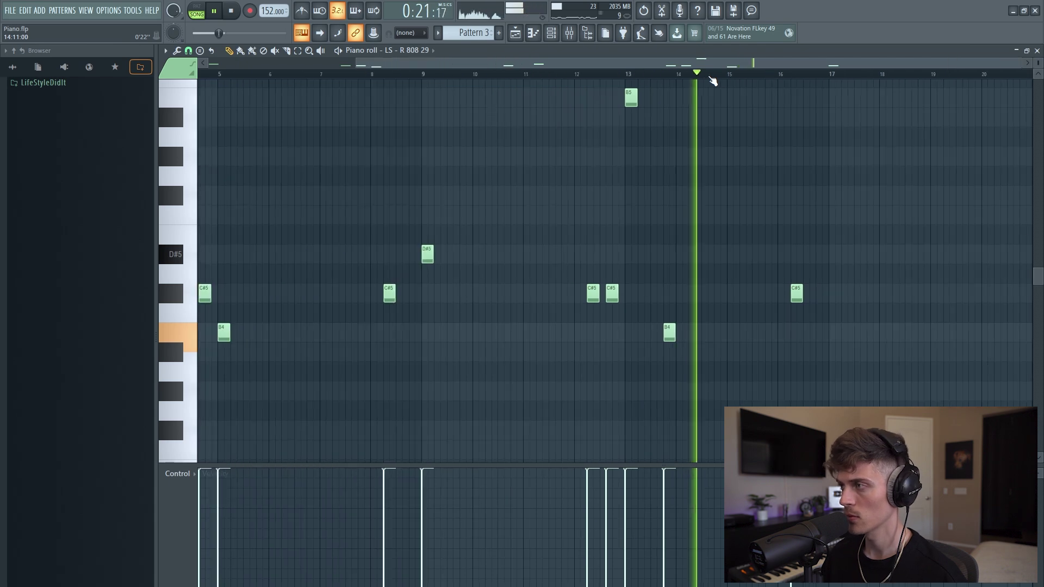
pyautogui.scroll(-2, 712, 80)
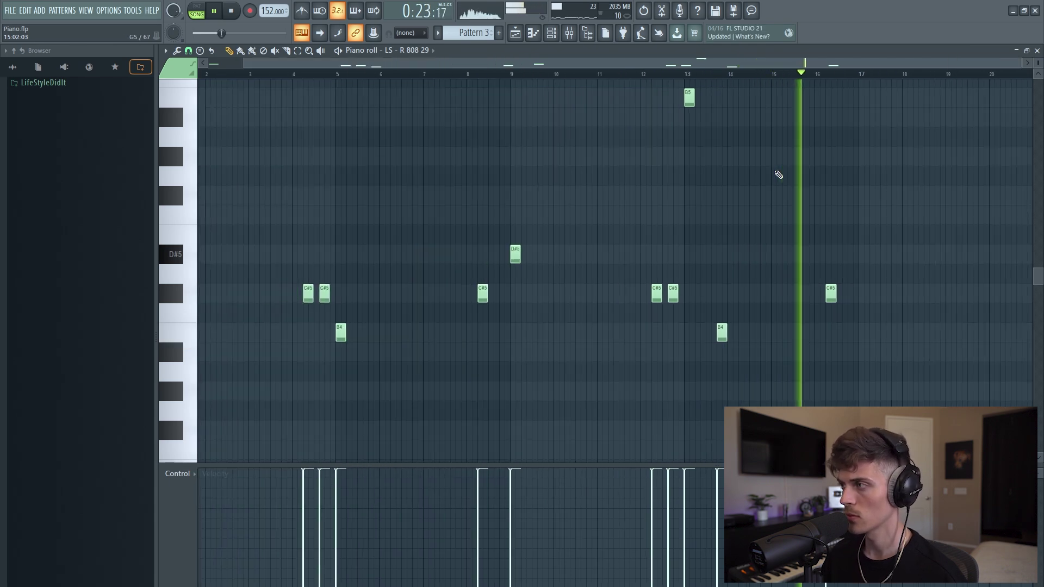
pyautogui.scroll(3, 821, 79)
pyautogui.scroll(-3, 806, 84)
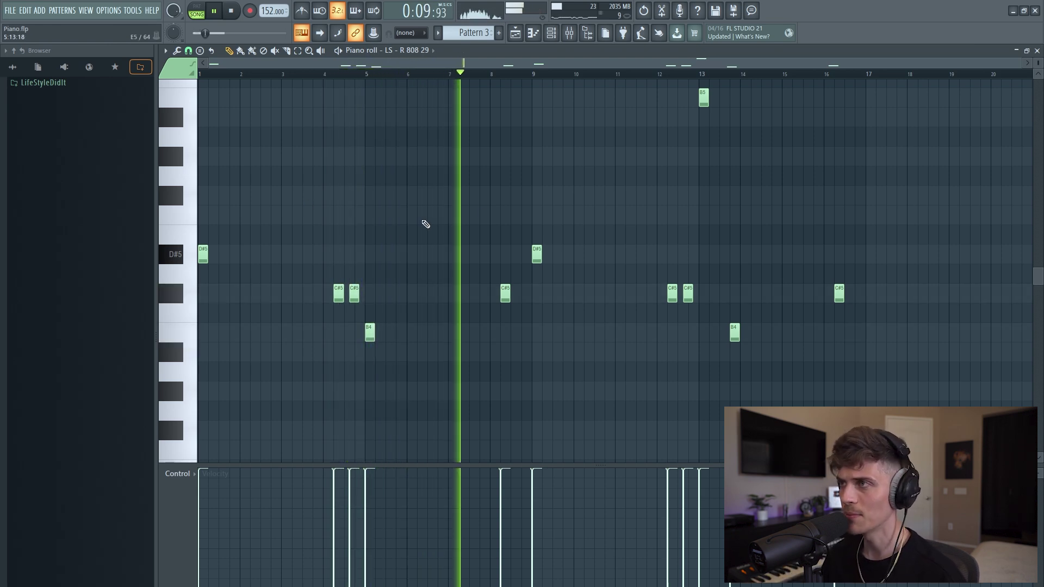
# Copy the Pattern 2 and Pattern 3 clips on Tracks 8 and 9 of the playlist to bars 17 to 32
pyautogui.press('F5')
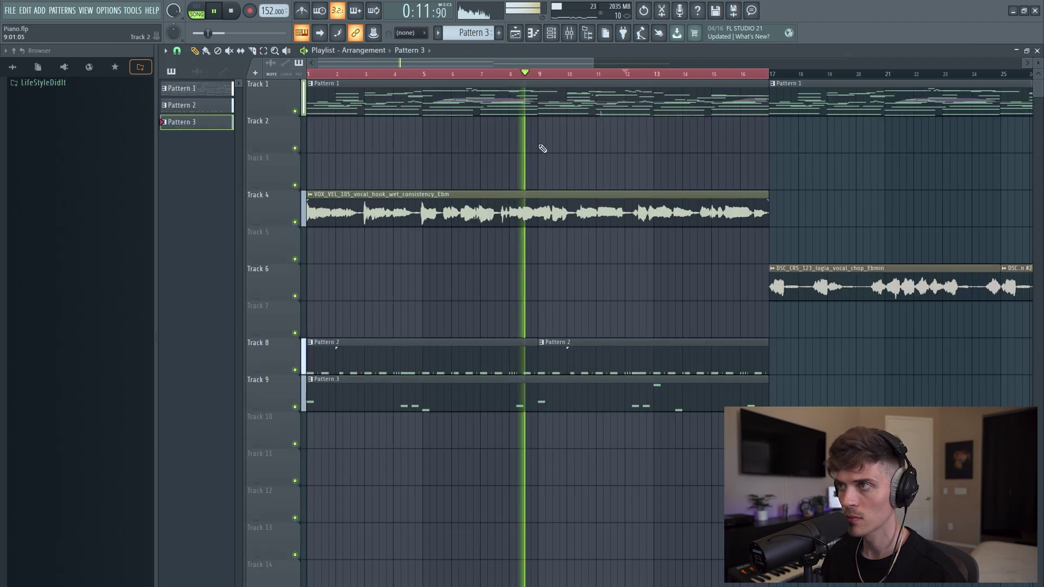
pyautogui.scroll(-5, 493, 78)
pyautogui.moveTo(344, 305); pyautogui.dragTo(487, 426)
pyautogui.keyDown('shift'); pyautogui.moveTo(373, 354); pyautogui.dragTo(570, 396); pyautogui.keyUp('shift')
pyautogui.click(575, 476)
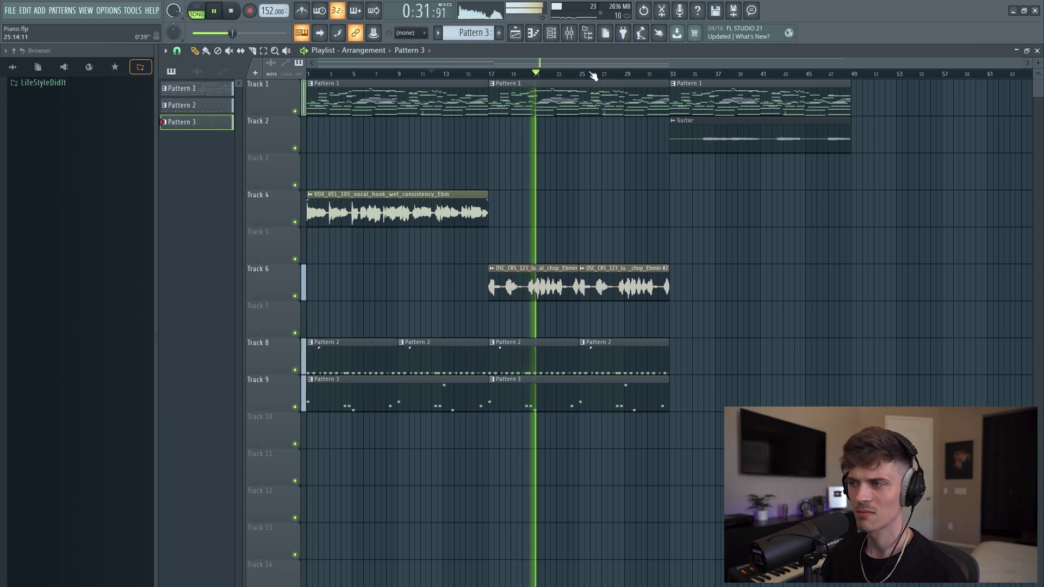
pyautogui.scroll(4, 592, 75)
pyautogui.scroll(-2, 592, 75)
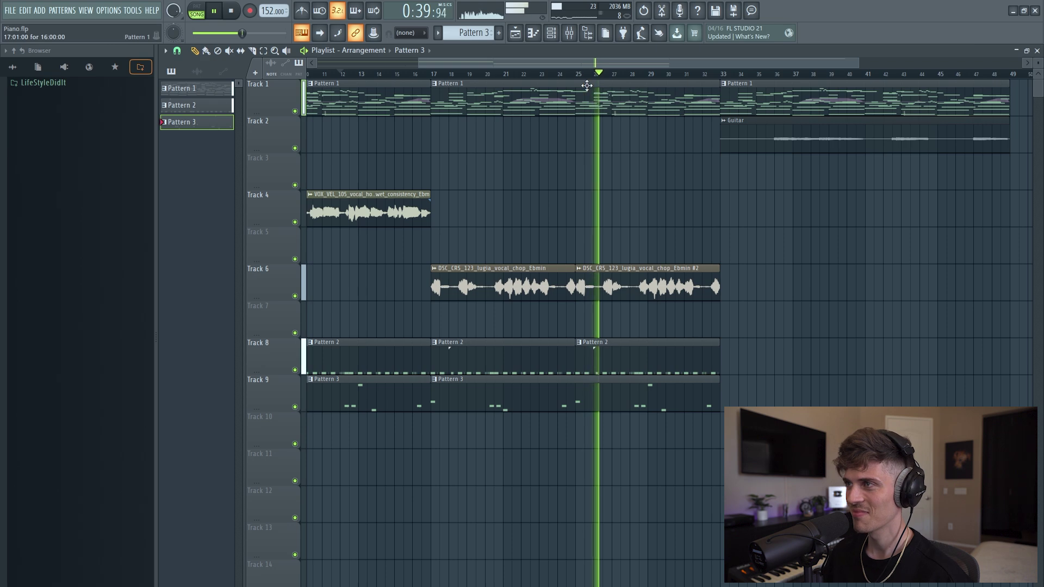
pyautogui.scroll(-2, 592, 89)
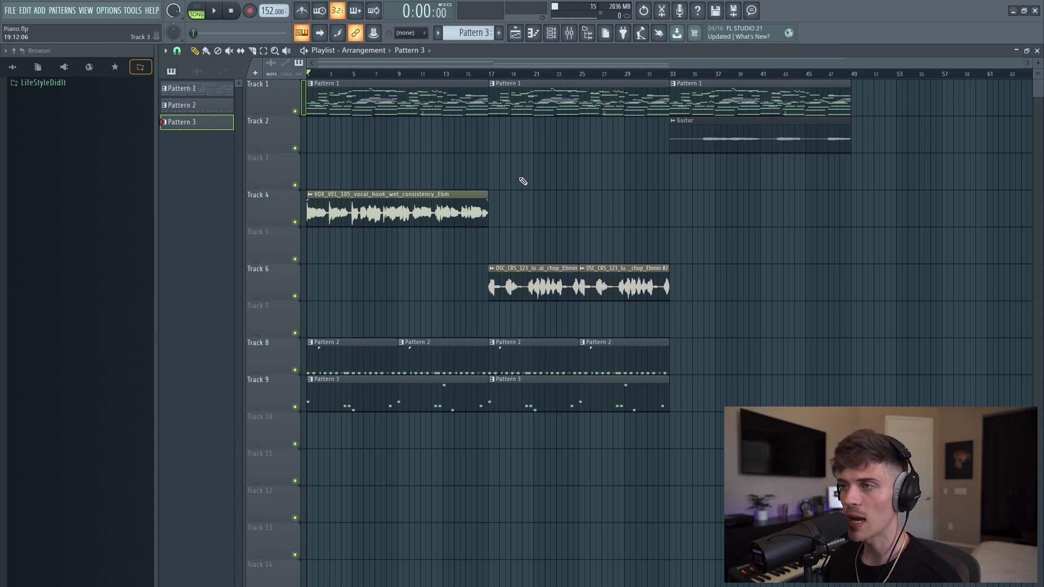
pyautogui.keyDown('ctrl'); pyautogui.click(435, 272); pyautogui.keyUp('ctrl')
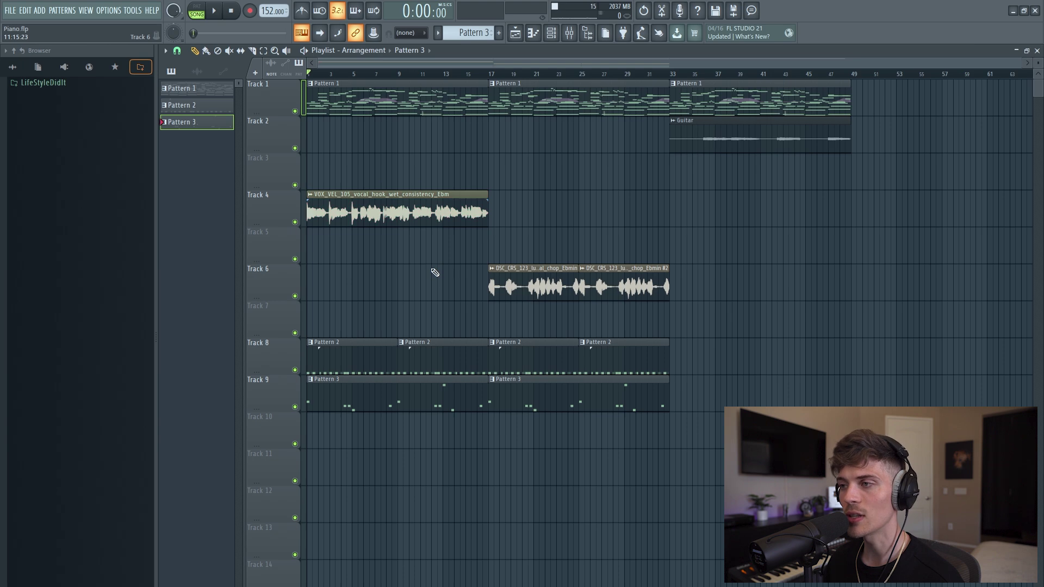